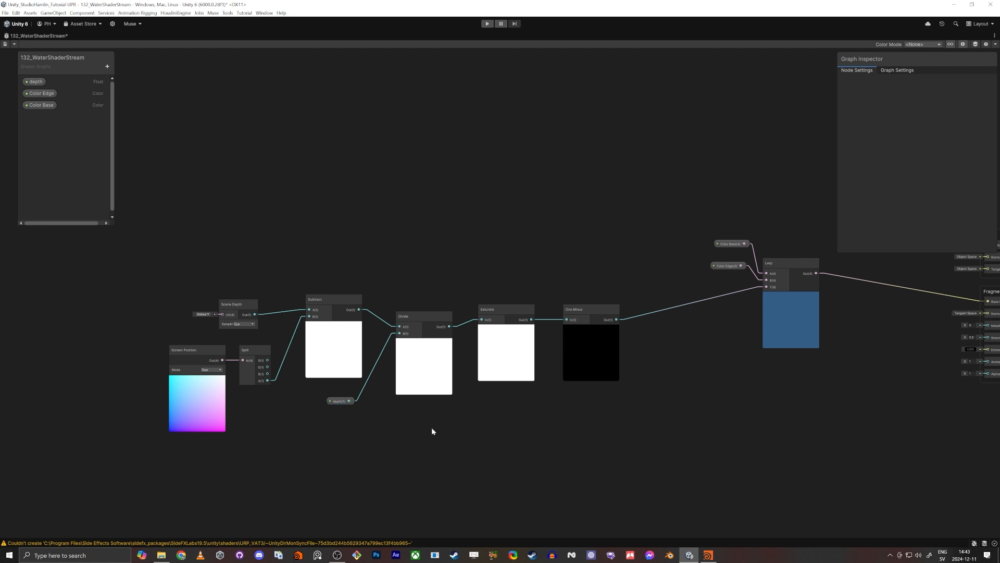
Restore the full editor layout and set the water material's depth to 0.223
key(shift+space)
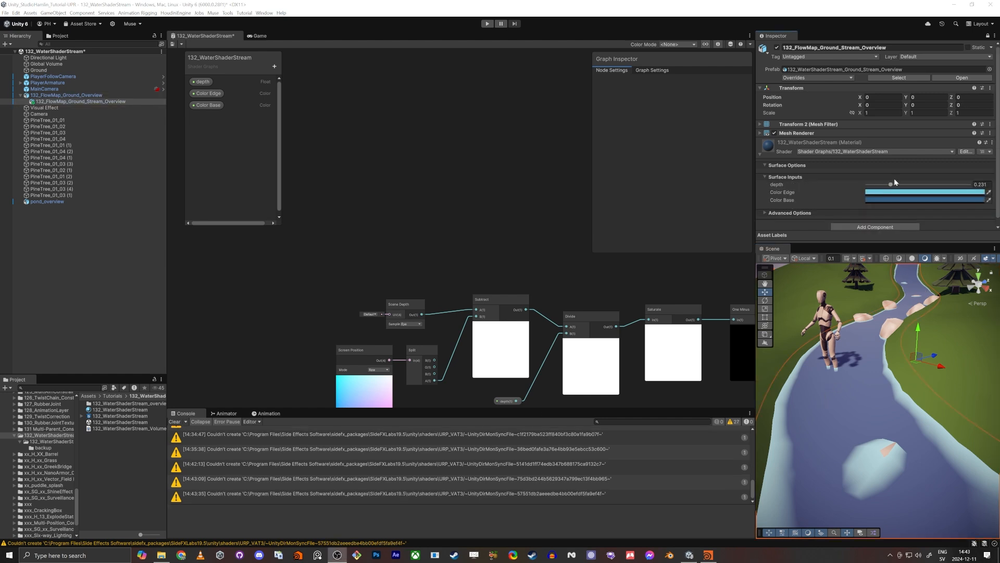
drag(916, 188, 889, 201)
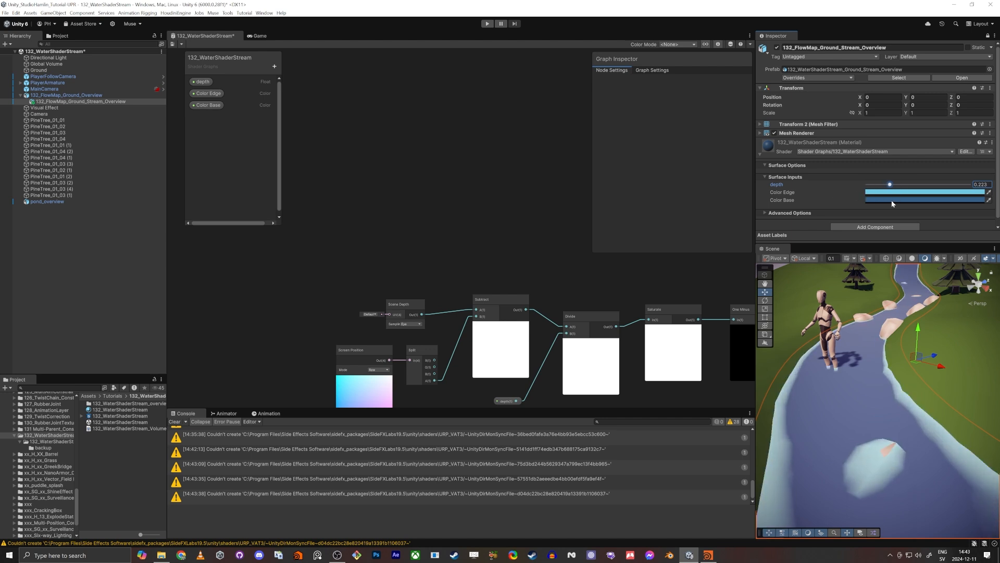
scroll(884, 321, down, 5)
right_drag(884, 323, 896, 343)
right_drag(854, 459, 862, 472)
Shift the whole depth node chain, from Screen Position to One Minus, slightly upward in the graph
scroll(428, 259, down, 6)
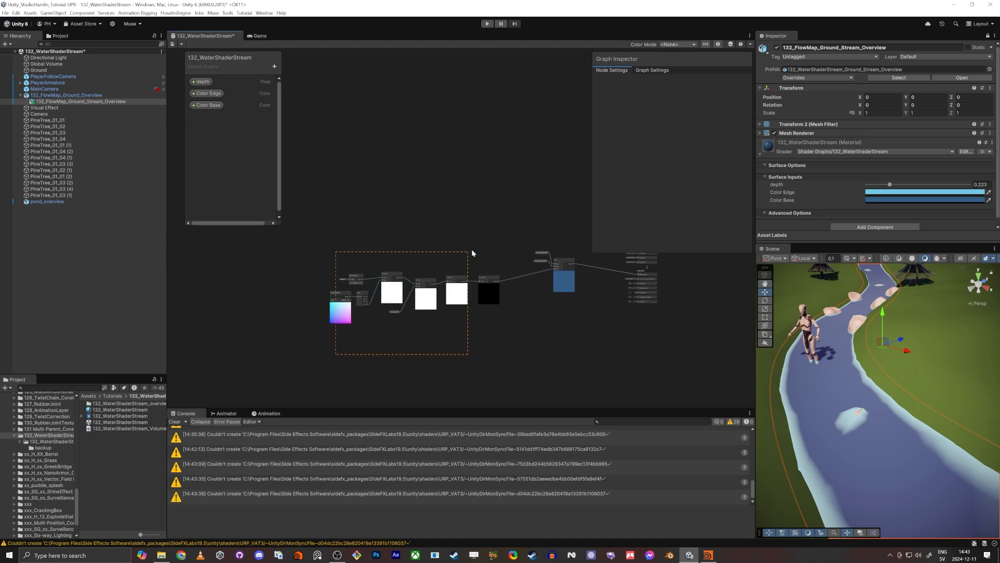
drag(473, 253, 486, 277)
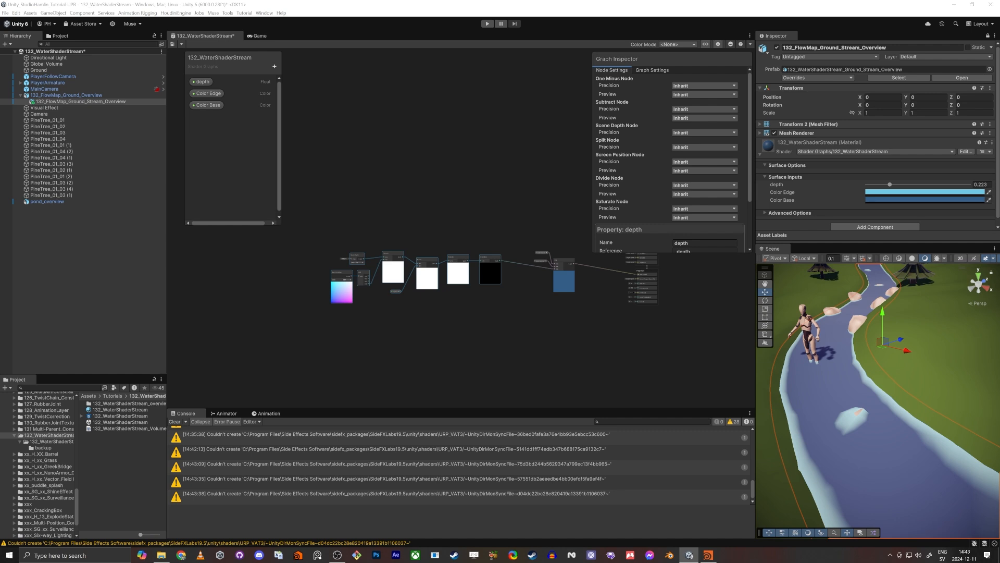
click(444, 357)
Add a Voronoi node and place it in the free space below the Lerp node, with the graph view maximized
key(space)
text(voro)
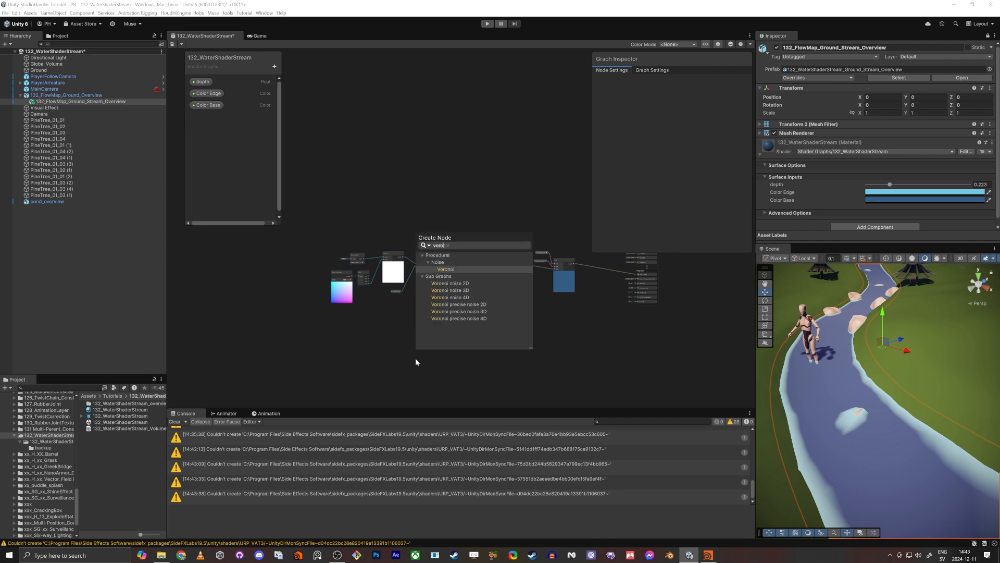
key(Return)
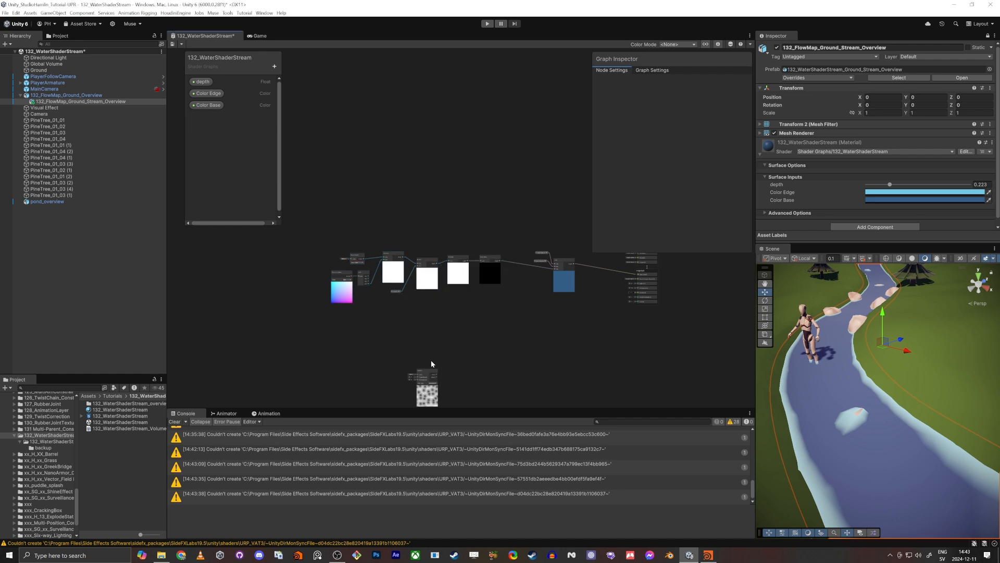
scroll(417, 360, up, 3)
scroll(383, 359, down, 3)
drag(365, 366, 507, 337)
middle_drag(540, 317, 529, 283)
key(shift+space)
drag(322, 315, 318, 316)
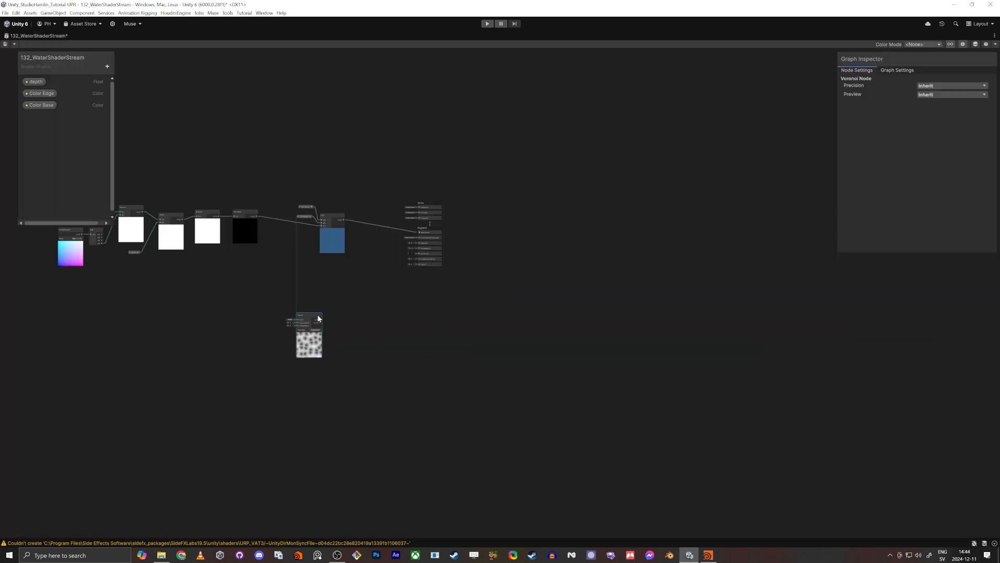
Connect the Voronoi output to the Fragment's Base Color in place of the Lerp, and shift the Voronoi node away from the output stack
scroll(352, 268, up, 5)
drag(658, 215, 350, 396)
scroll(477, 234, down, 2)
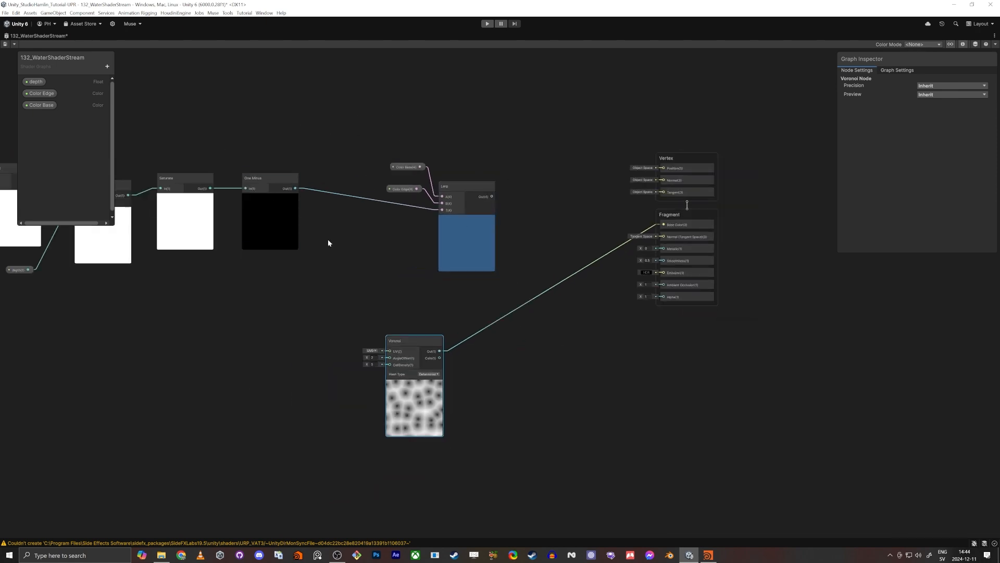
middle_drag(325, 305, 553, 255)
drag(629, 292, 514, 328)
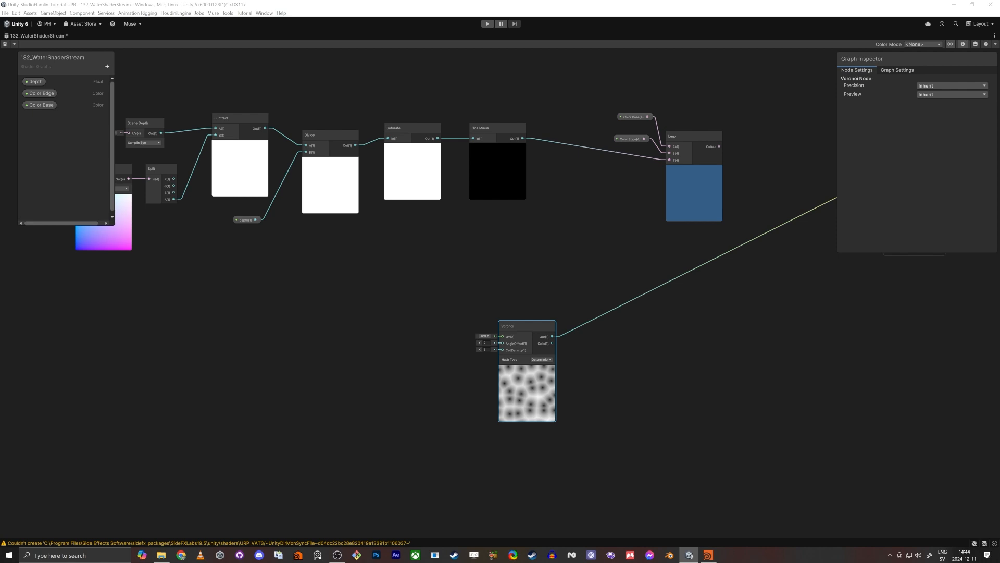
Add a Tiling And Offset node and connect its output to the Voronoi node's UV input
middle_drag(389, 308, 420, 309)
click(389, 314)
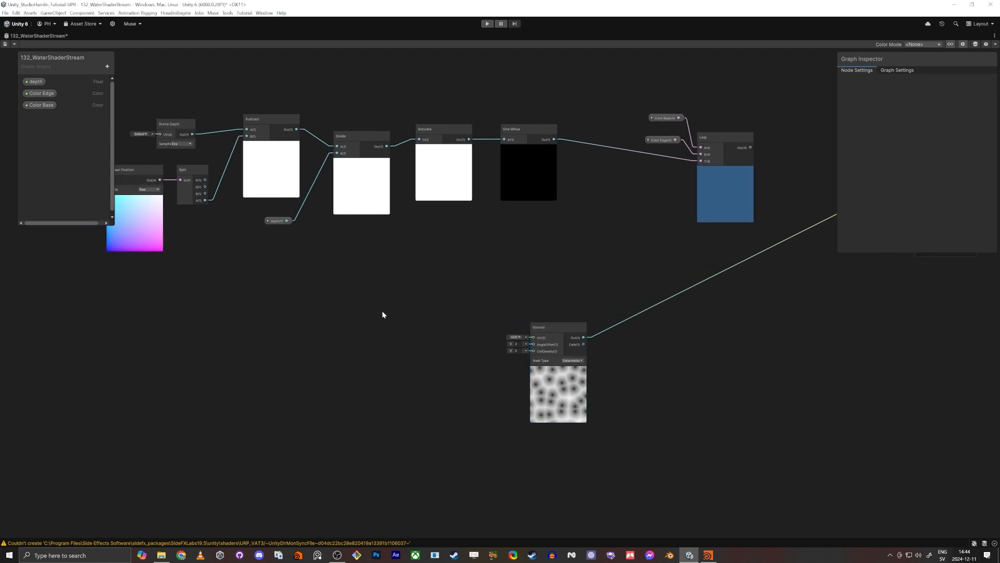
key(space)
text(til)
key(Return)
scroll(433, 339, up, 2)
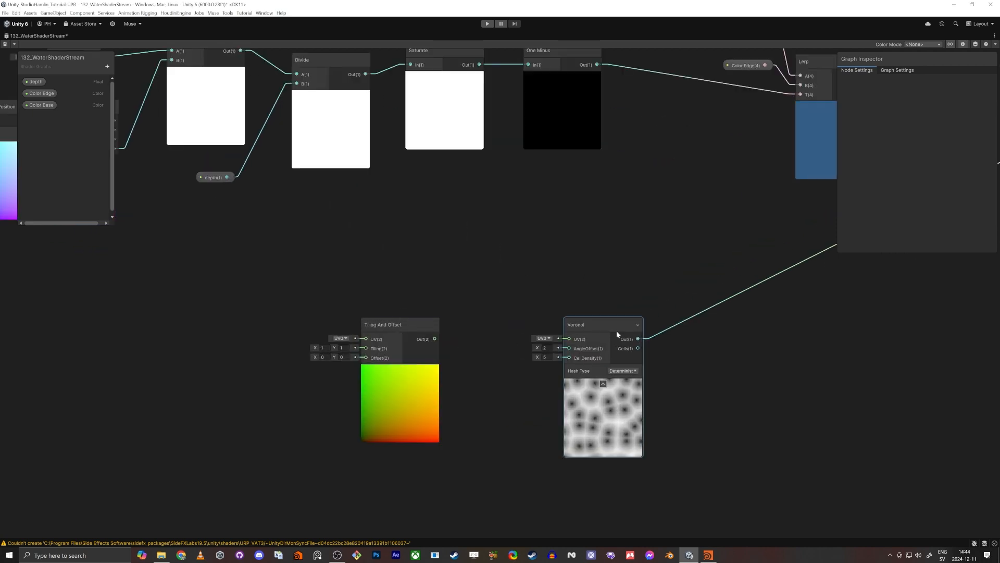
middle_drag(465, 420, 536, 408)
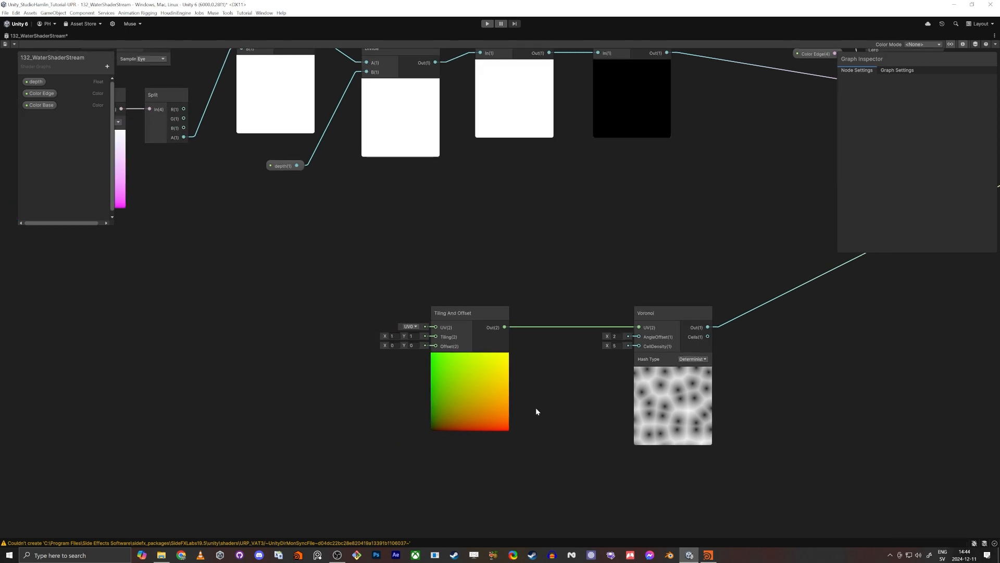
Add a Vector 2 node in front of Tiling And Offset and connect its output to the Offset input
scroll(503, 390, up, 5)
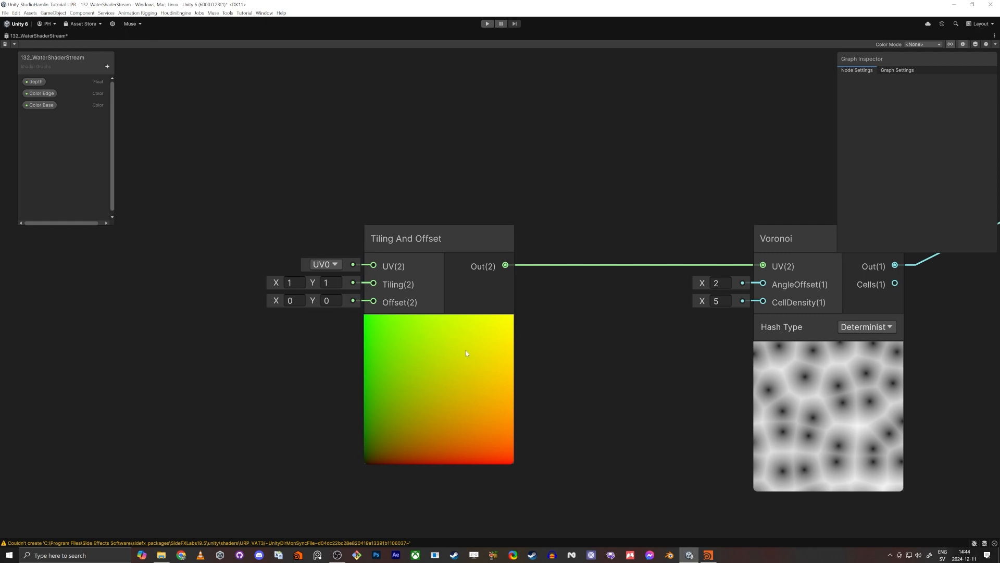
scroll(463, 351, down, 3)
middle_drag(298, 365, 504, 353)
key(space)
text(vect)
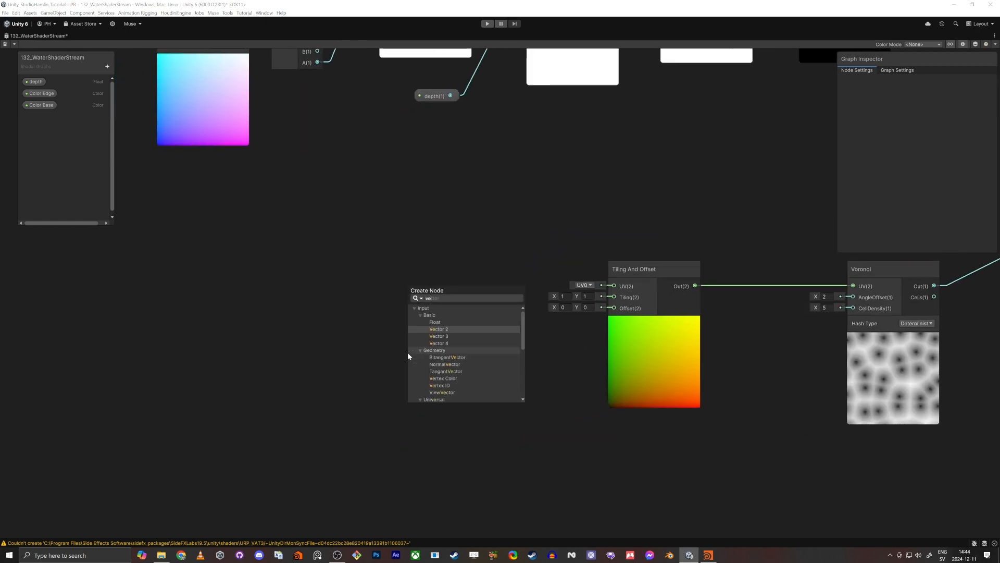
key(Return)
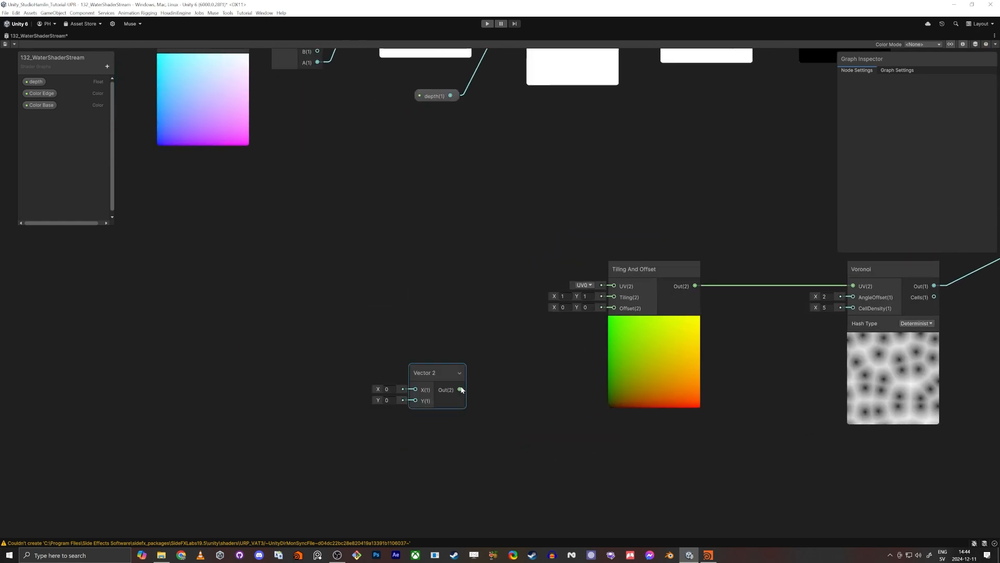
drag(423, 372, 447, 345)
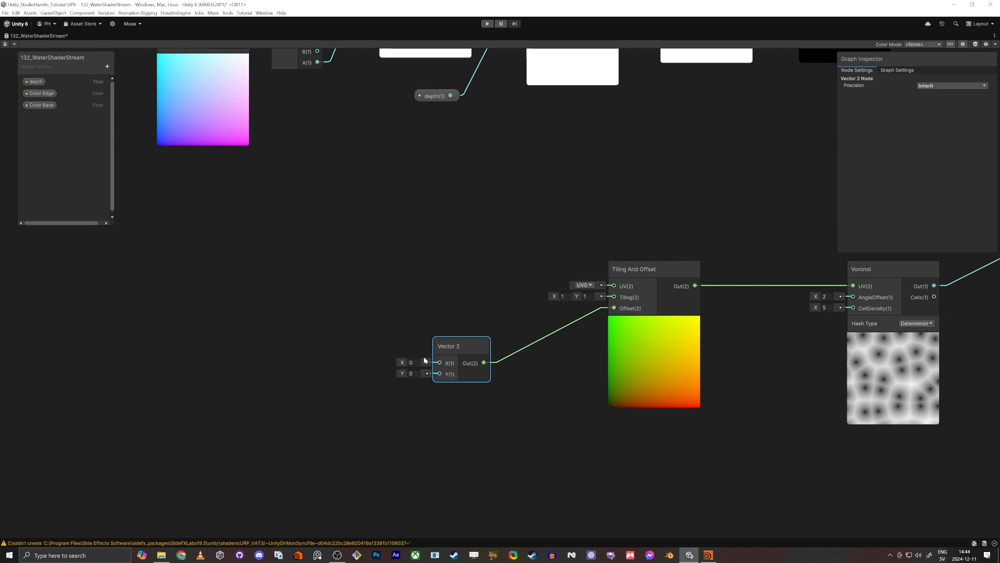
drag(402, 373, 471, 394)
key(ctrl+z)
Add a Time node and connect its Time output to the Y input of the Vector 2 node
middle_drag(297, 433, 400, 415)
key(space)
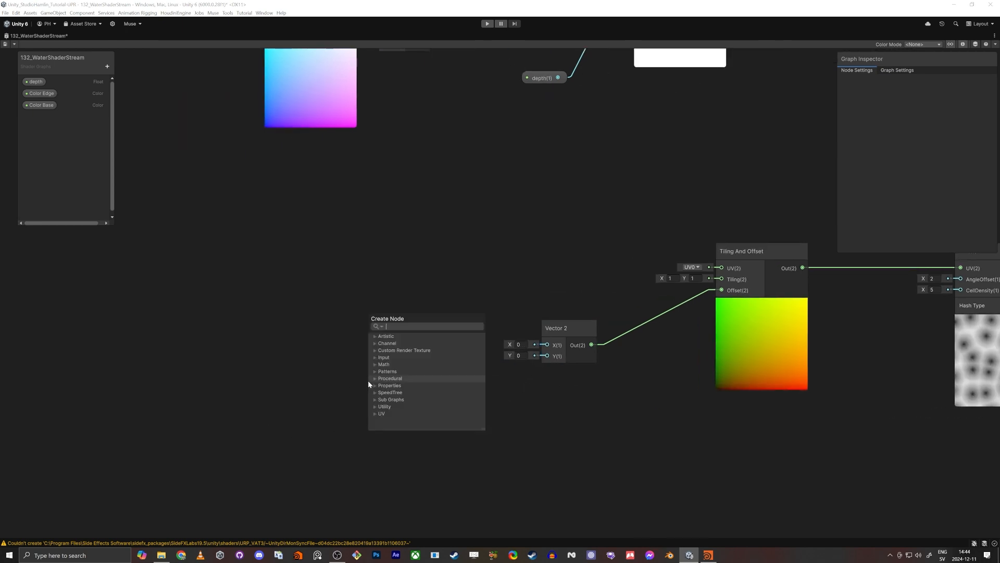
text(time)
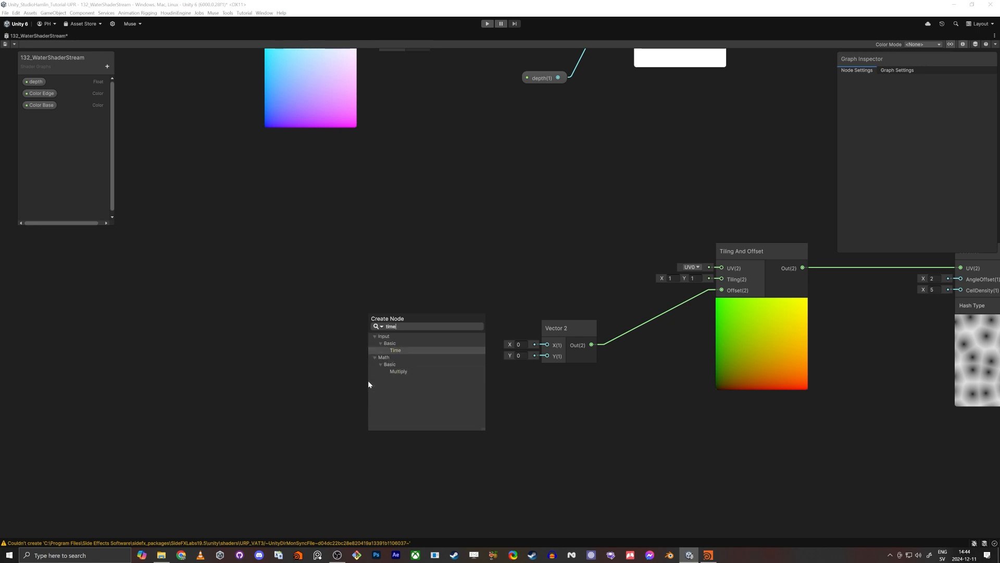
key(Return)
drag(411, 406, 339, 379)
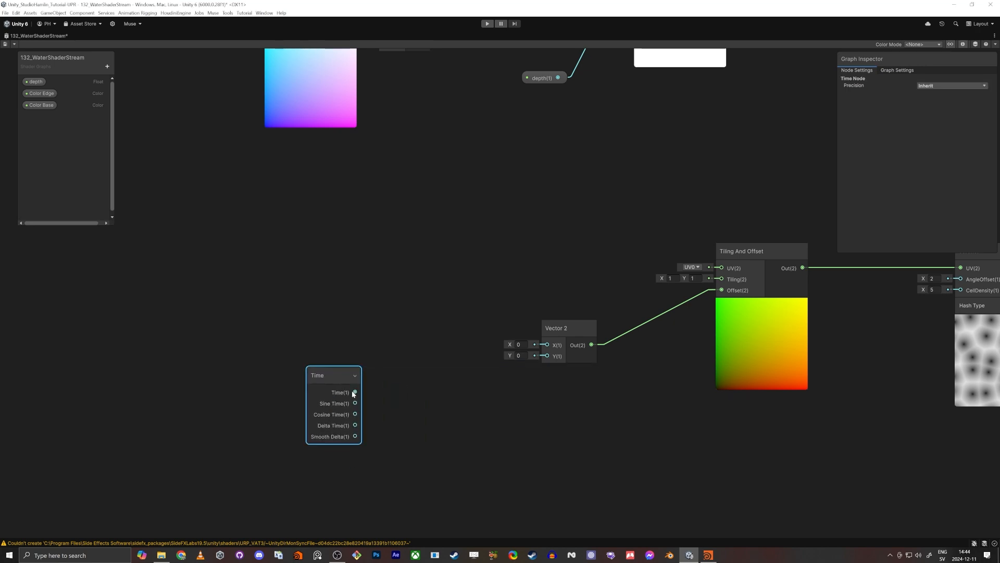
drag(547, 360, 547, 358)
middle_drag(744, 422, 660, 421)
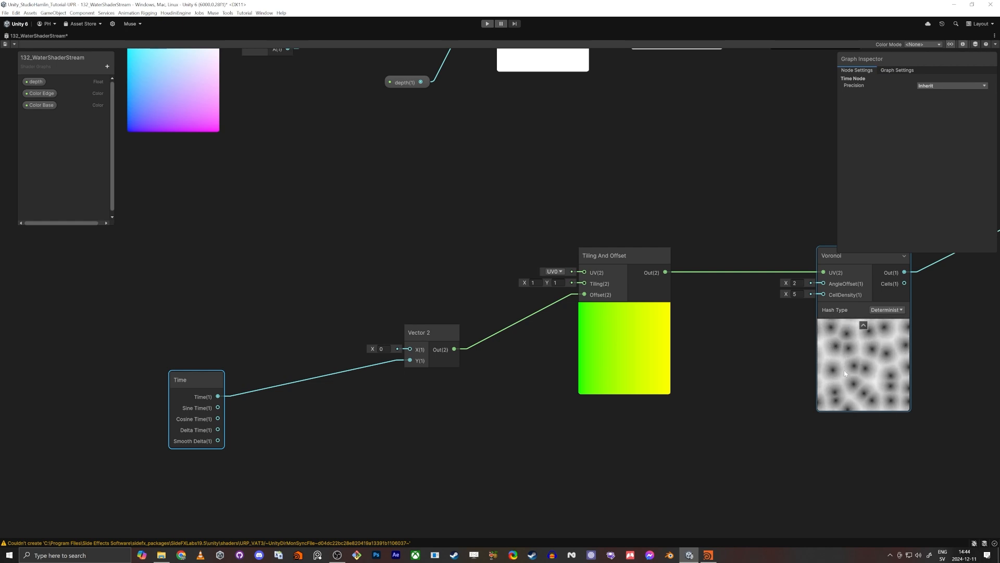
Insert a Negate node between the Time output and the Vector 2 node's Y input, and position it between them
click(345, 417)
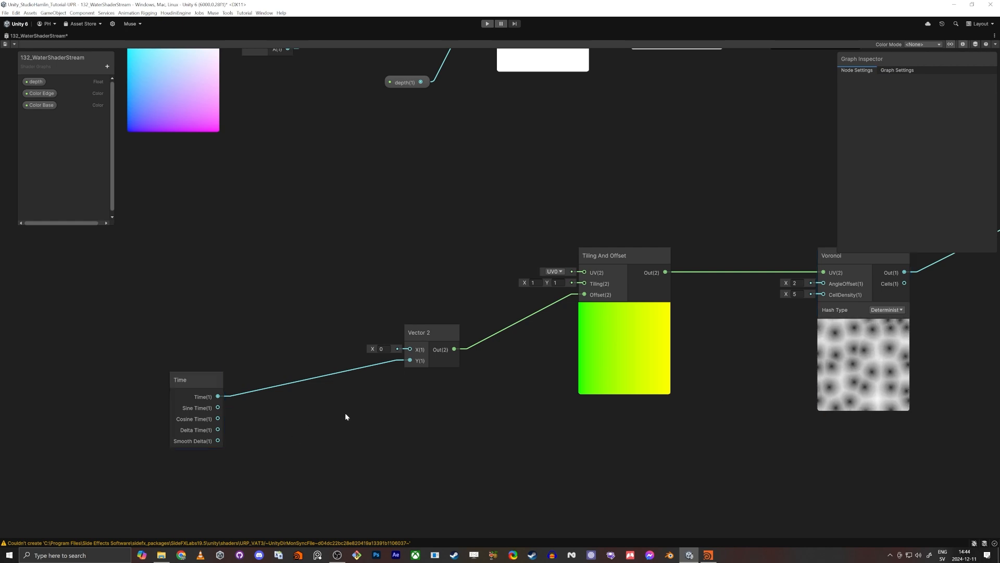
key(space)
text(negate)
key(Return)
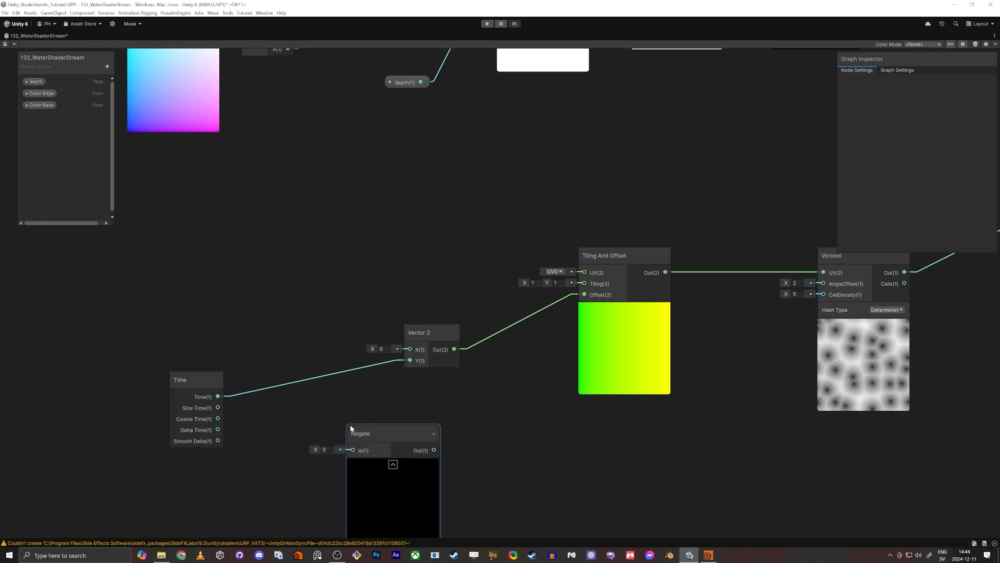
drag(353, 449, 218, 396)
drag(433, 450, 411, 362)
drag(383, 429, 298, 358)
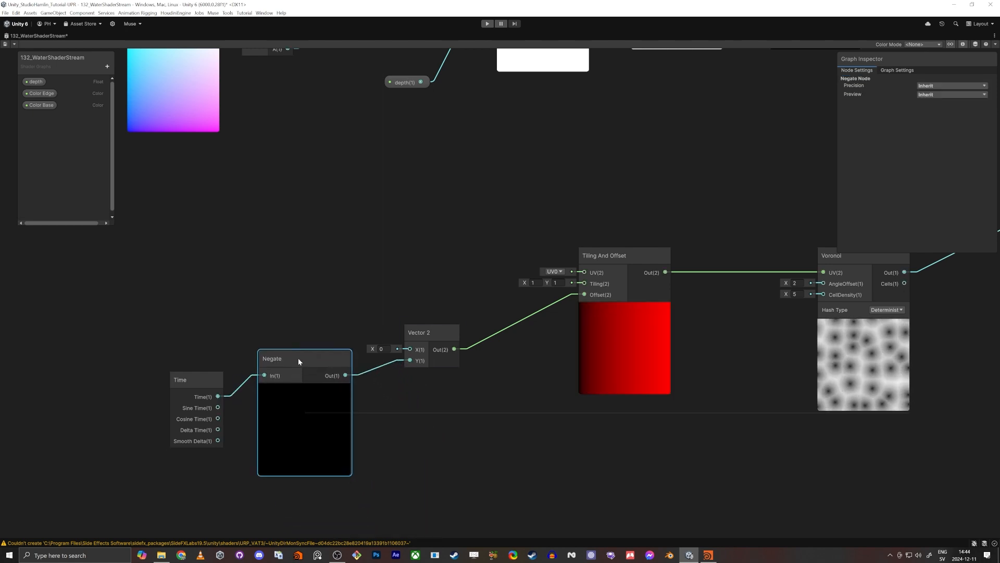
Return to the full editor layout, narrow the Graph Inspector and save the shader graph
middle_drag(455, 264, 399, 288)
key(shift+space)
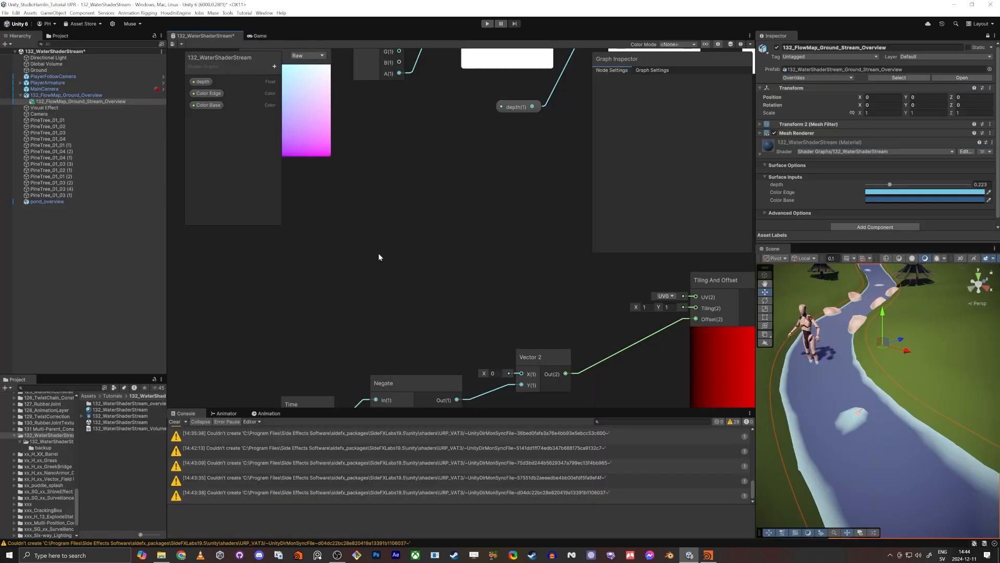
scroll(370, 230, down, 5)
middle_drag(359, 243, 294, 333)
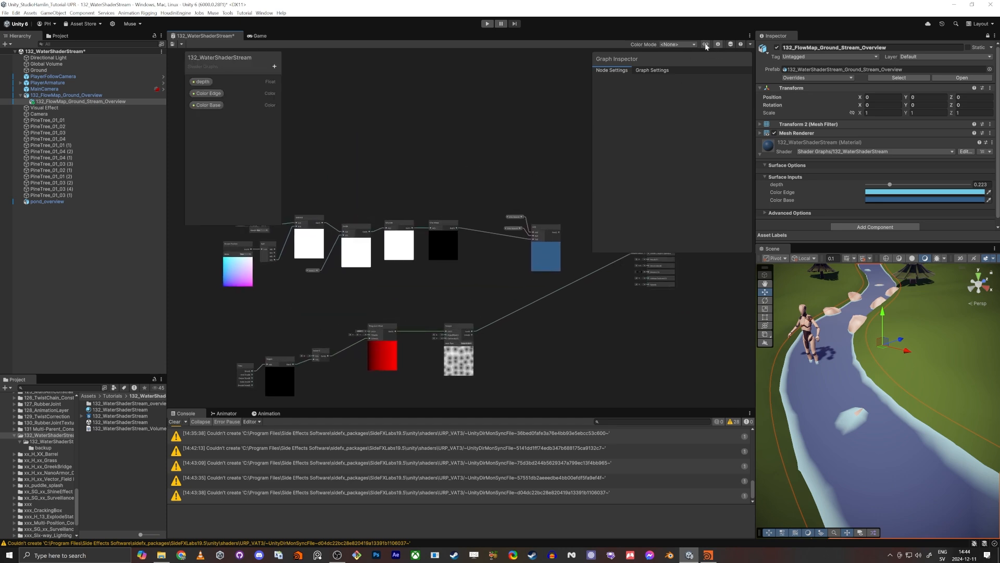
drag(594, 105, 696, 102)
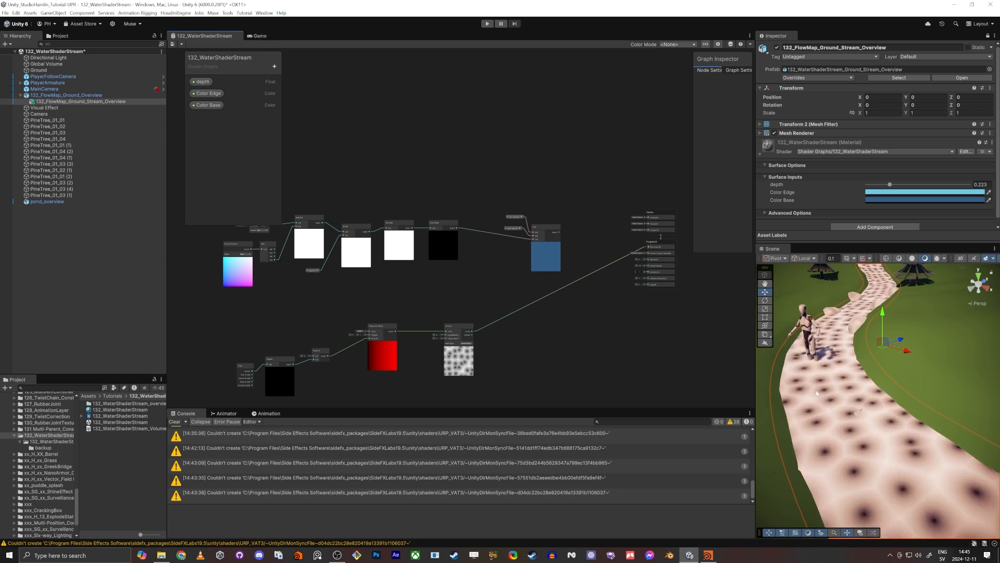
Add a Float property named waterSpeed in Slider mode with default value 0.4, minimum 0 and maximum 4
scroll(379, 371, up, 5)
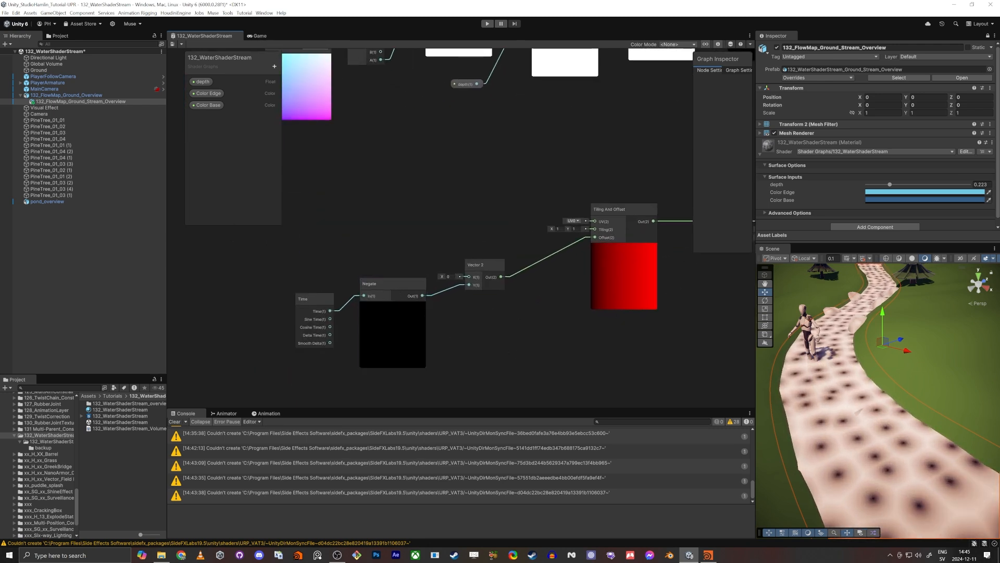
click(274, 67)
click(301, 92)
text(wa)
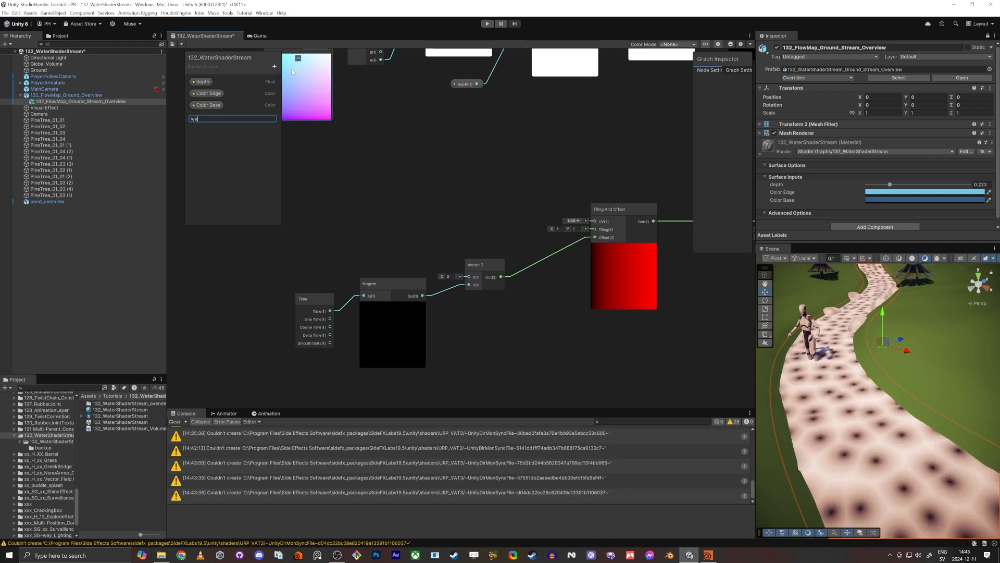
text(terSpeed)
key(Return)
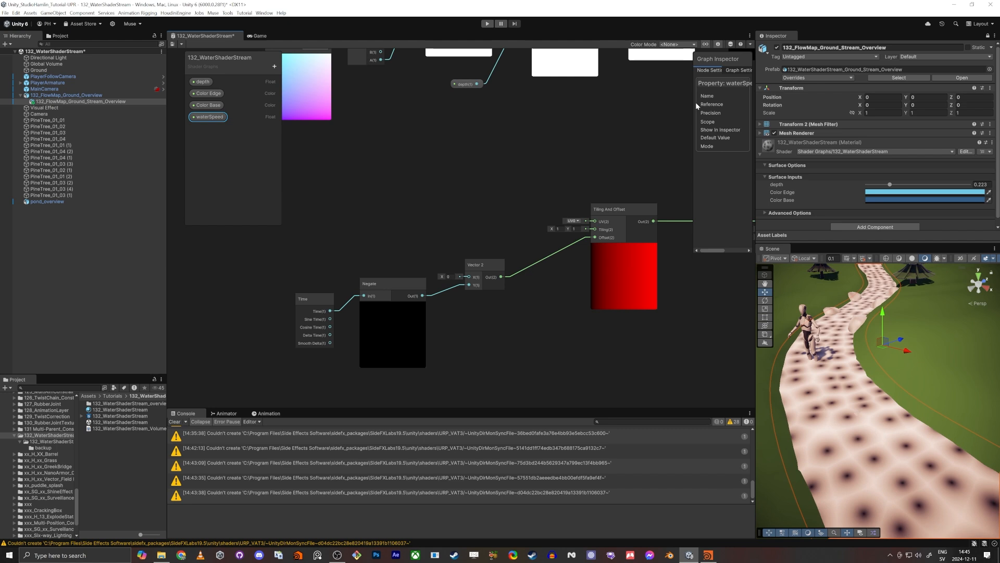
drag(693, 105, 627, 111)
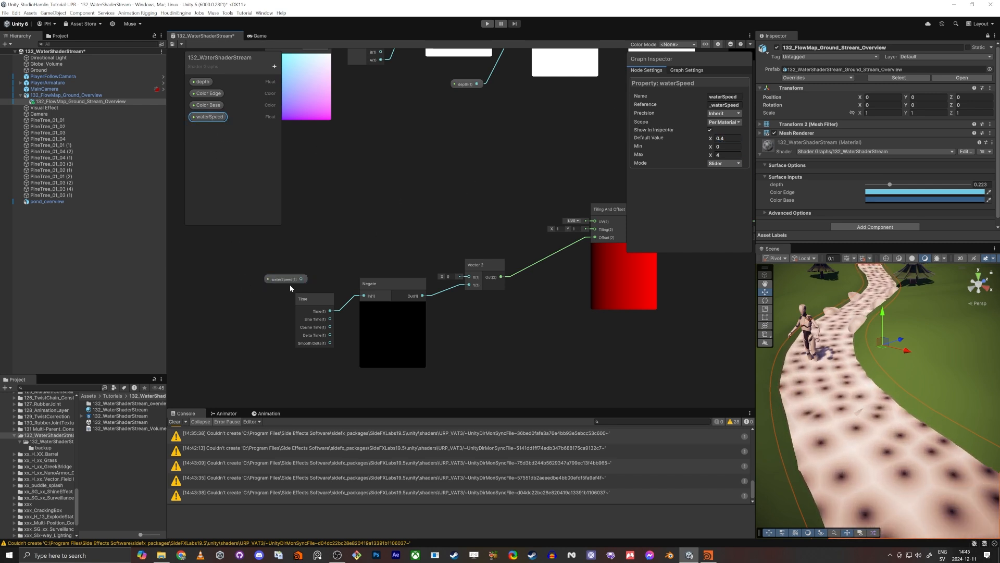
Add a Multiply node that multiplies the waterSpeed property by Time, and feed its output into Negate
drag(300, 297, 227, 297)
middle_drag(331, 343, 426, 371)
scroll(426, 371, up, 5)
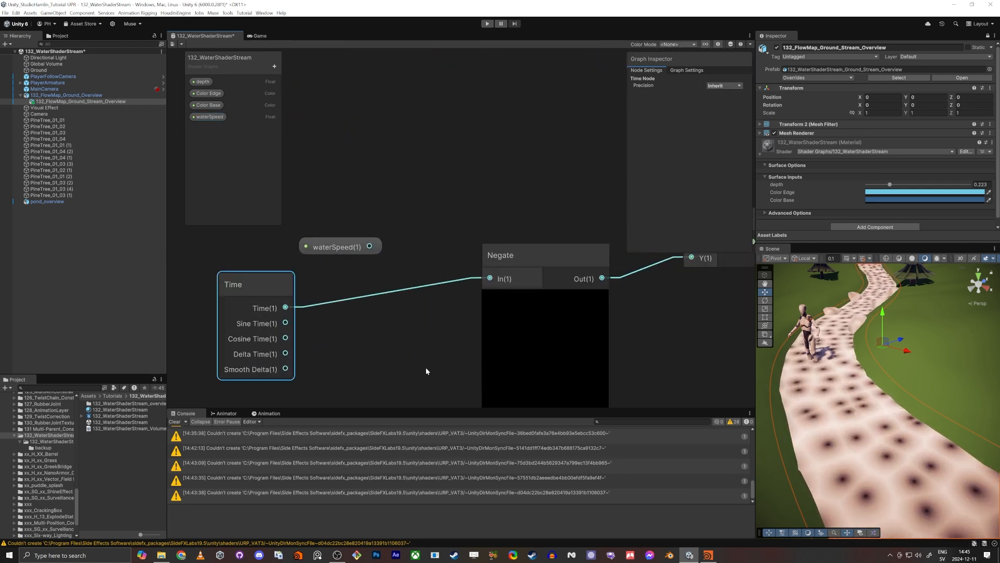
click(374, 339)
key(space)
text(multiply)
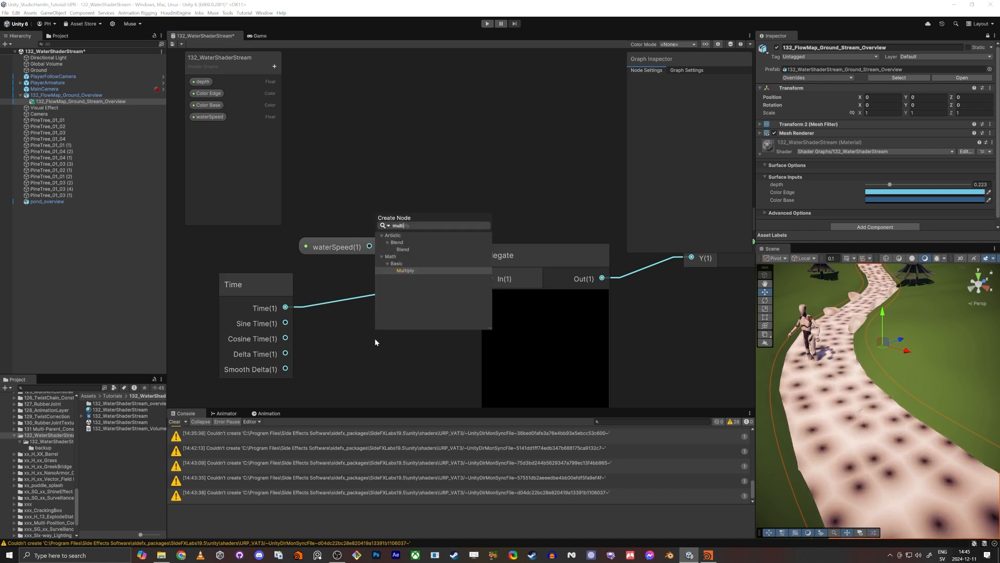
key(Return)
drag(286, 306, 370, 196)
drag(498, 336, 489, 229)
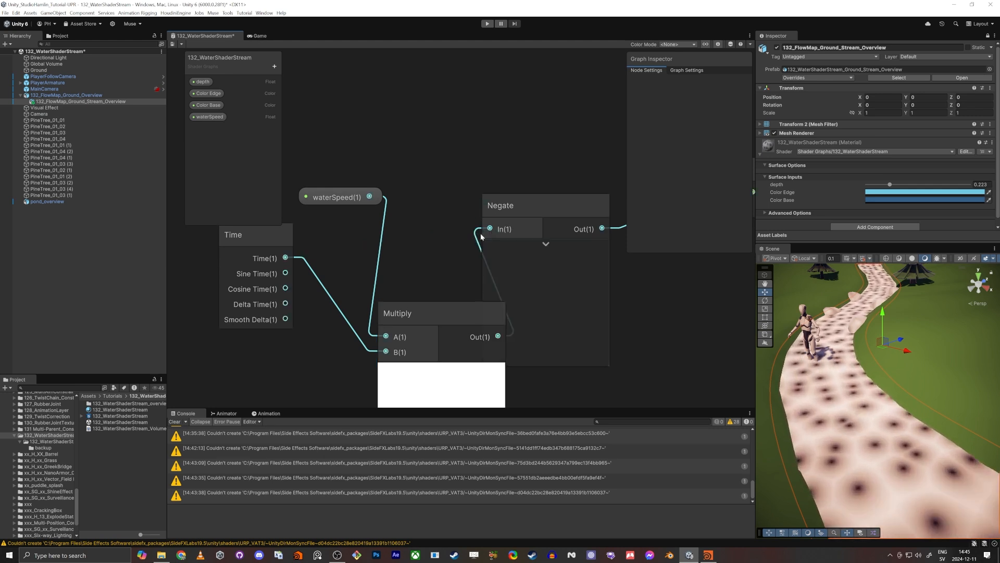
Arrange the Multiply node with its preview collapsed between Time and Negate, and save the shader graph
drag(417, 314, 300, 173)
click(408, 319)
middle_drag(301, 173, 399, 197)
drag(357, 262, 383, 255)
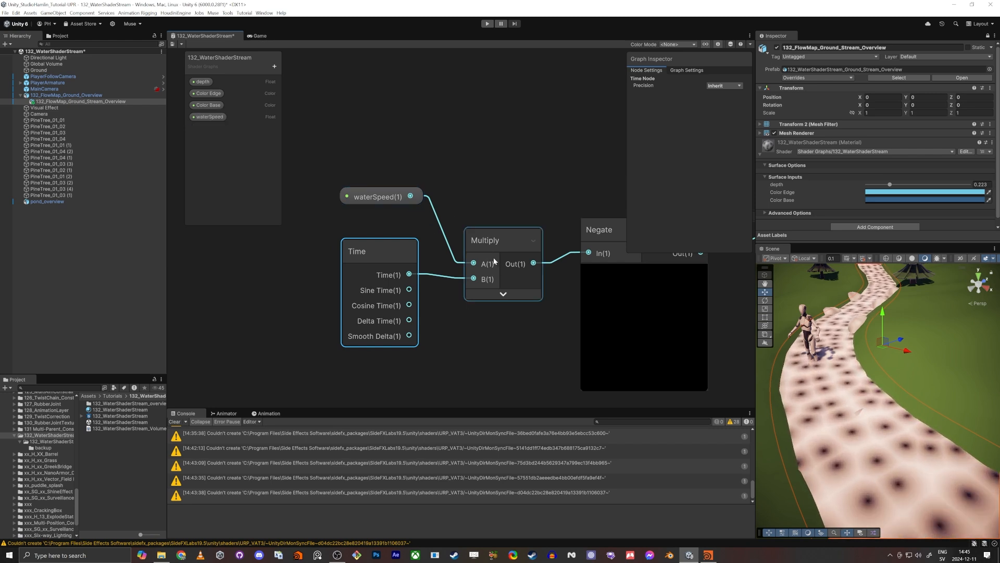
scroll(577, 183, down, 3)
middle_drag(456, 230, 346, 256)
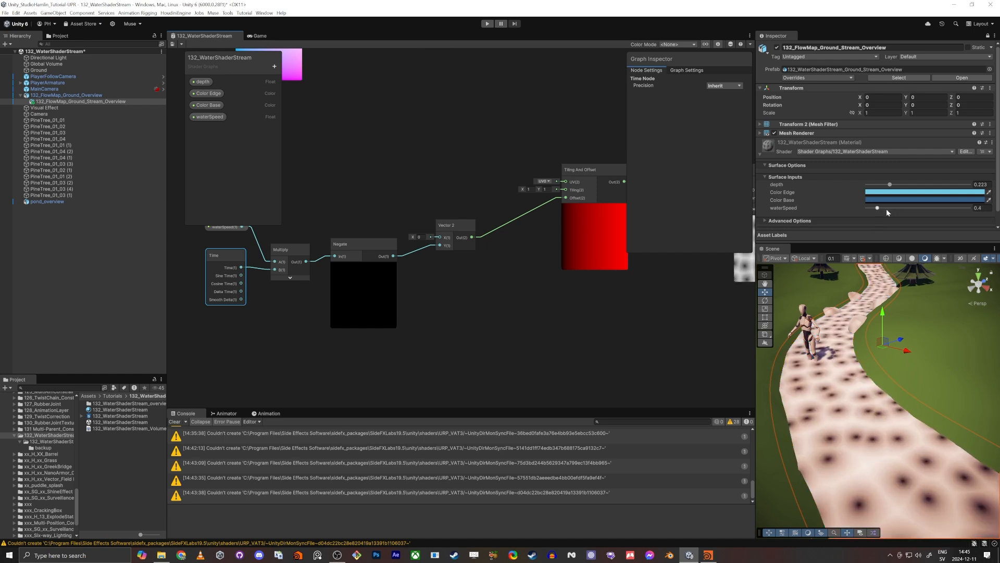
Raise the stream material's waterSpeed to 0.5
mouse_move(878, 208)
mouse_down()
mouse_move(964, 210)
mouse_move(882, 220)
mouse_move(880, 208)
mouse_up()
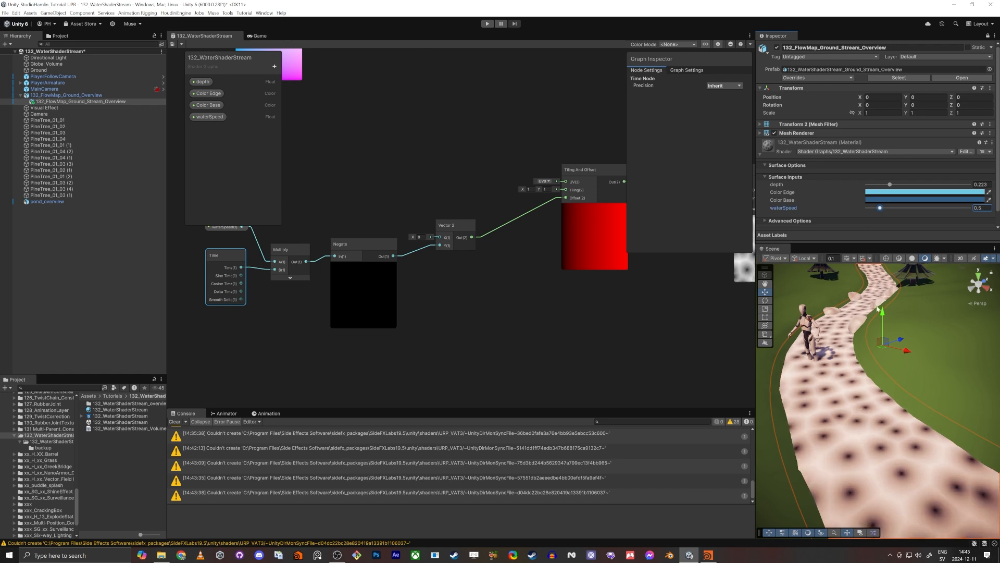
Add a second Time node and place it below the Tiling And Offset node
middle_drag(588, 351, 395, 328)
scroll(444, 389, down, 3)
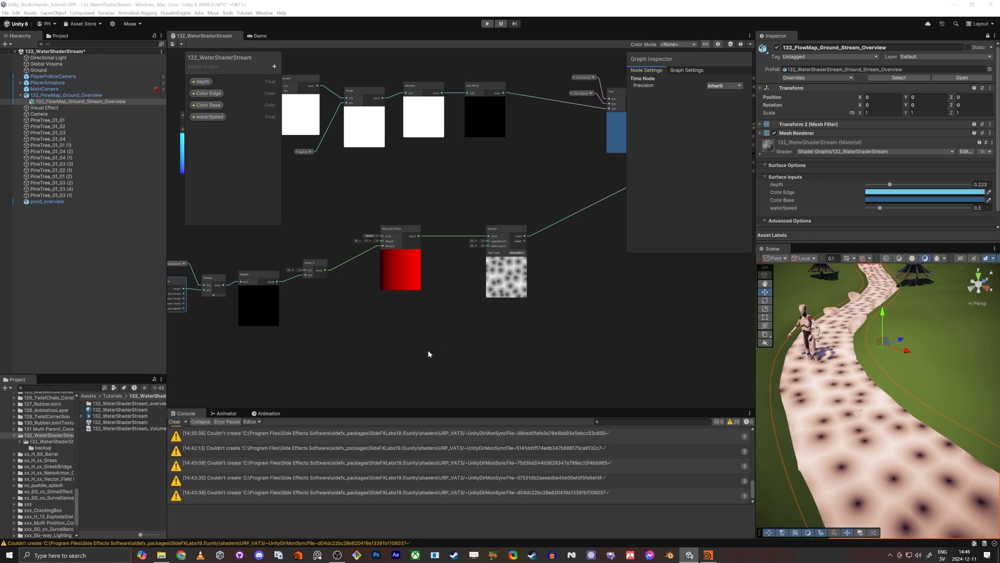
middle_drag(379, 340, 446, 337)
key(space)
text(time)
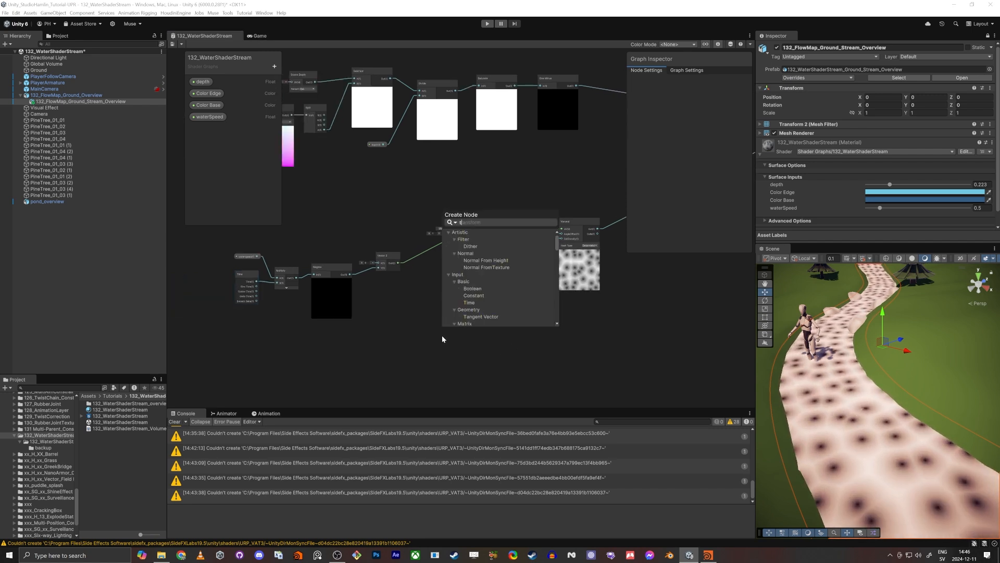
key(Return)
scroll(456, 339, up, 6)
drag(460, 362, 510, 292)
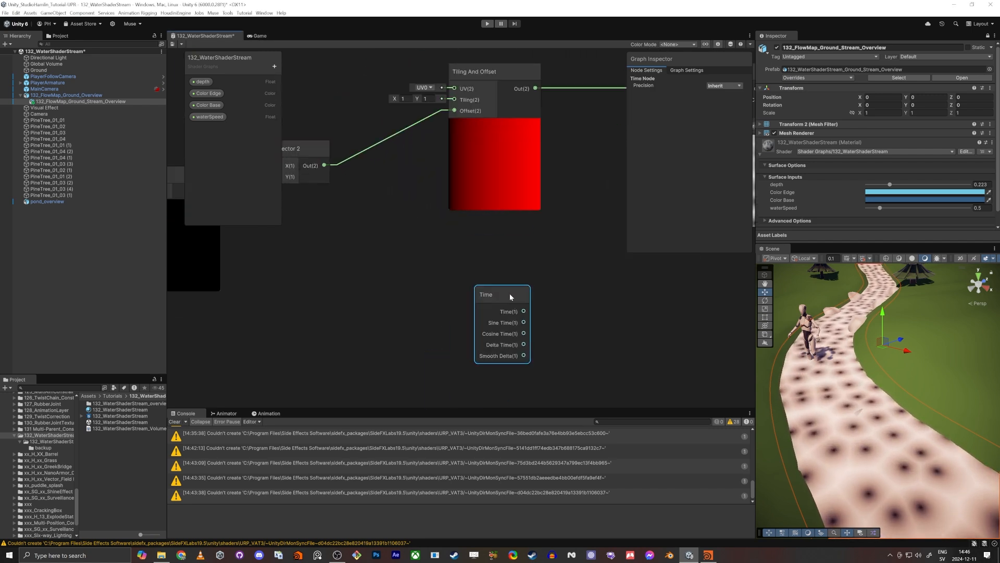
Connect the new Time node's Time output to Voronoi's AngleOffset input and save the shader graph
middle_drag(834, 347, 933, 366)
middle_drag(781, 383, 838, 420)
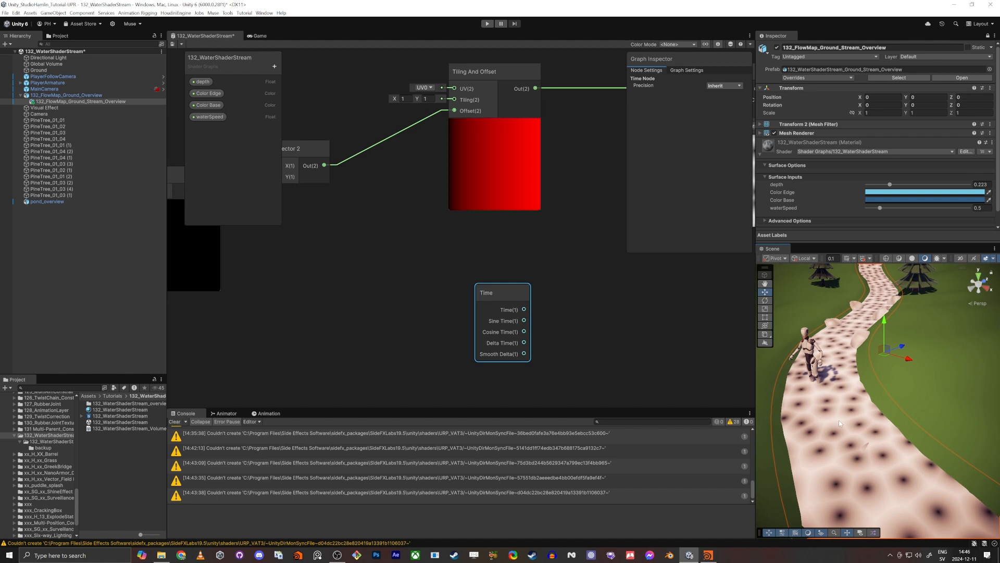
right_drag(838, 420, 827, 311)
key(w)
middle_drag(536, 290, 382, 364)
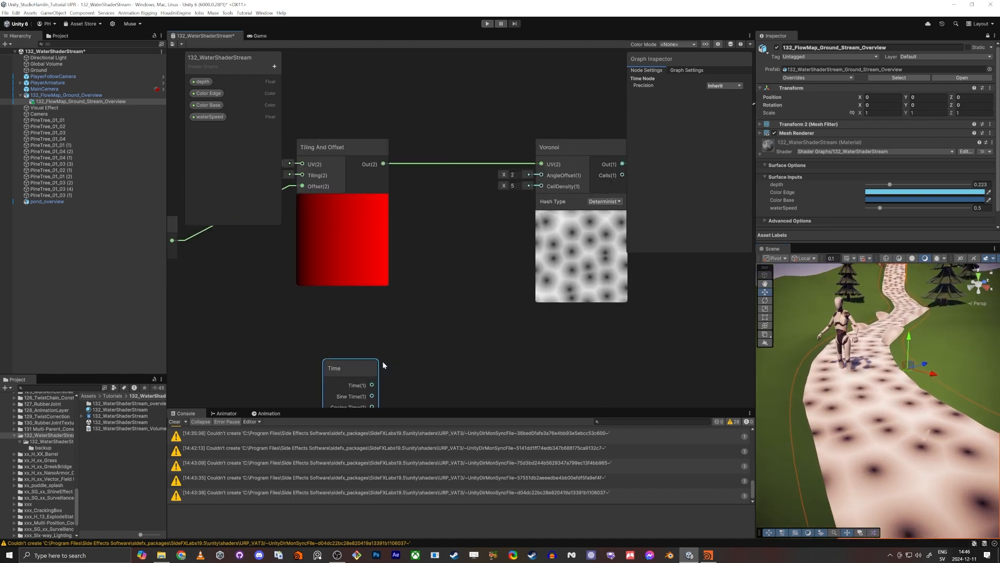
middle_drag(491, 355, 435, 342)
drag(287, 364, 484, 162)
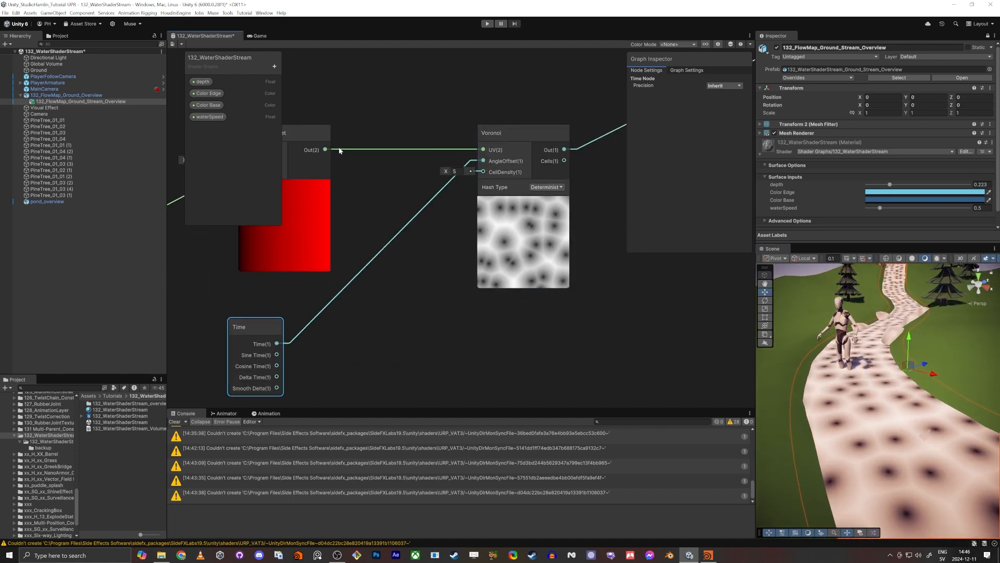
click(173, 44)
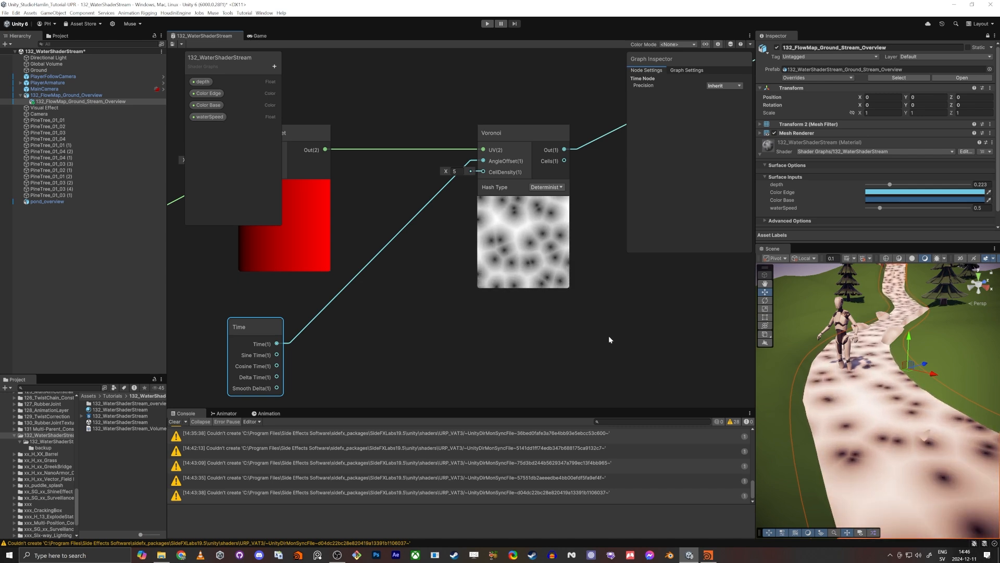
Add a Power node fed by the Voronoi output into A, and set its B value to 4
middle_drag(631, 319, 503, 373)
drag(420, 206, 526, 248)
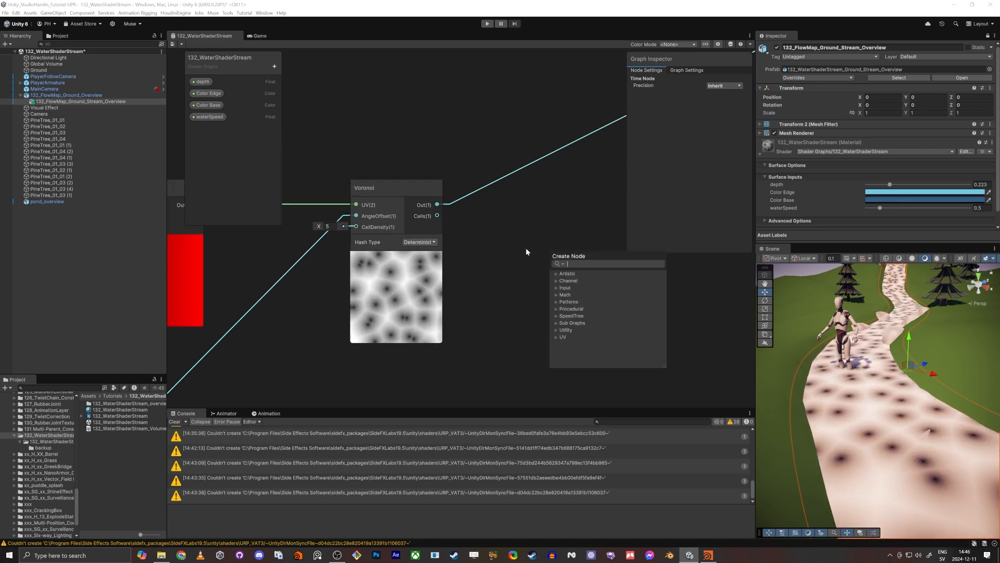
text(power)
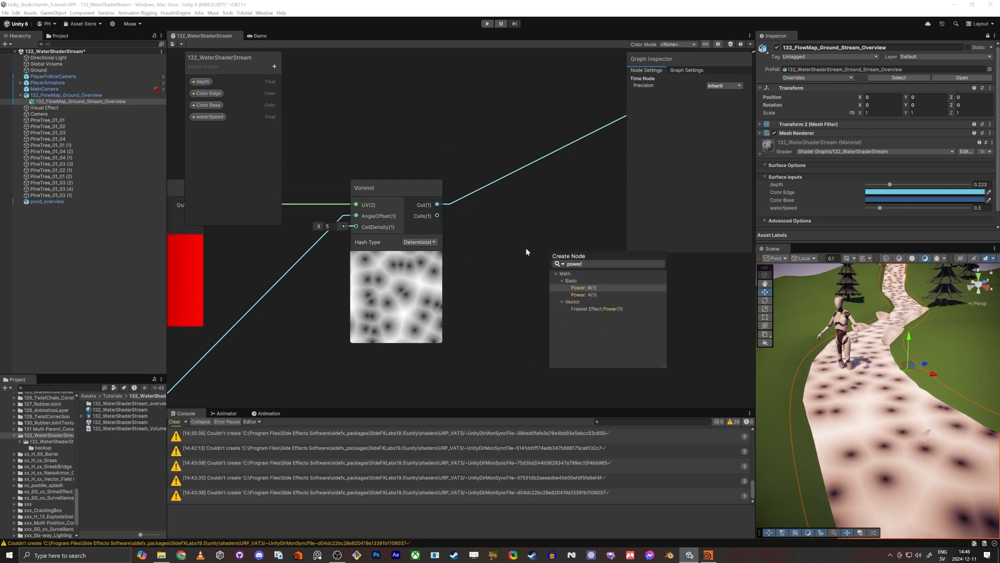
key(Return)
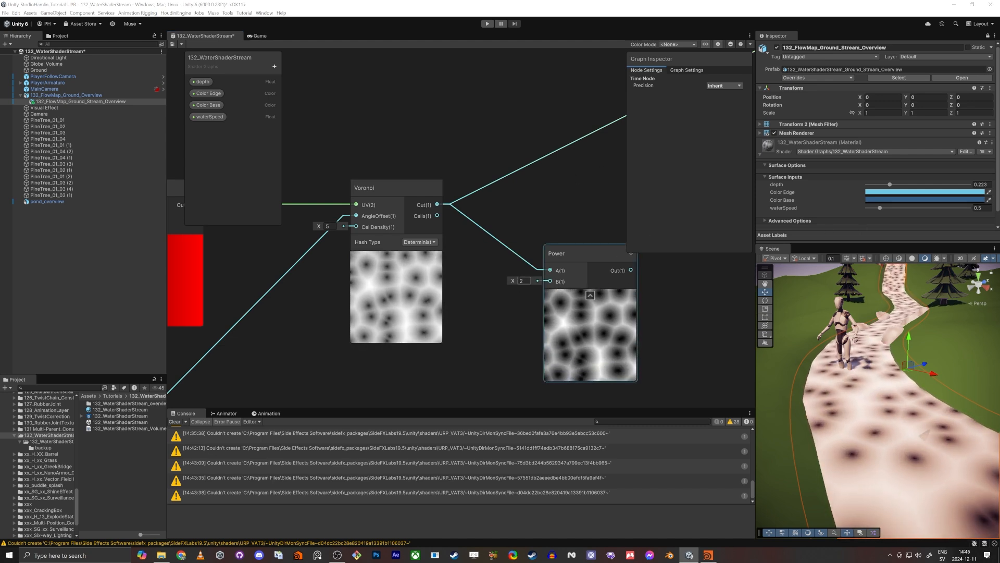
click(522, 280)
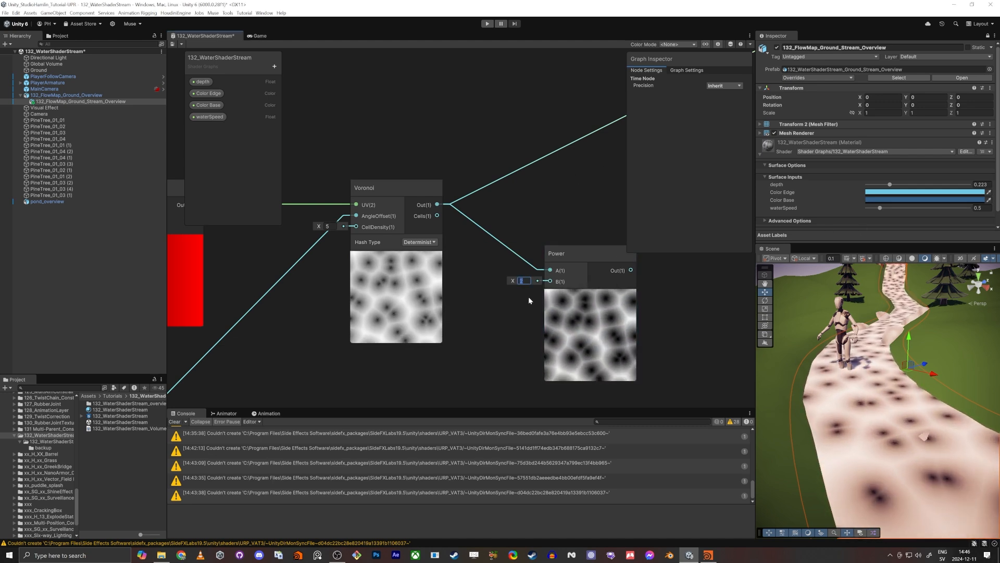
text(4)
click(545, 197)
Route the Power output to Base Color in place of Voronoi, align the Power node beside Voronoi and save the graph
scroll(508, 178, down, 1)
middle_drag(508, 177, 429, 214)
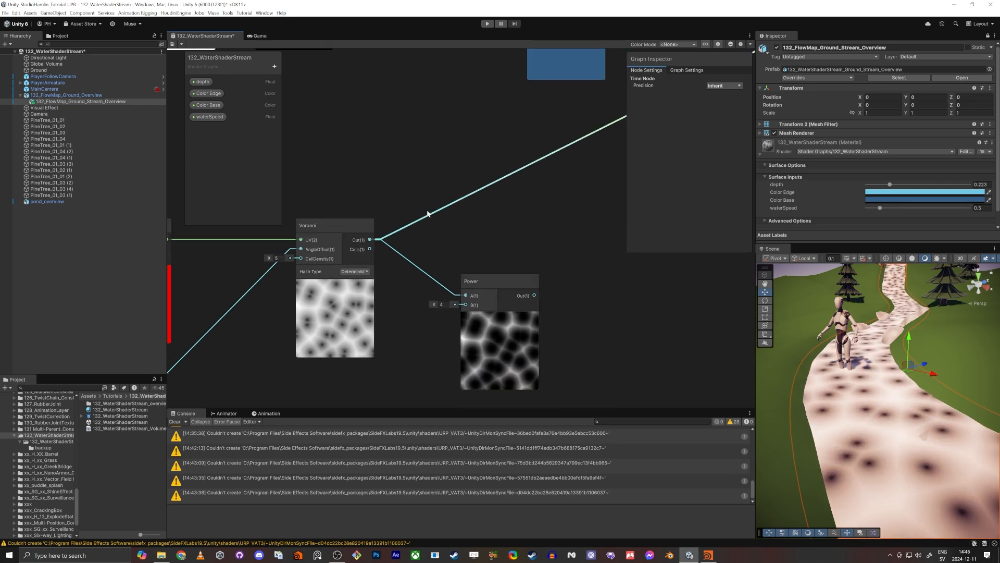
drag(424, 219, 459, 230)
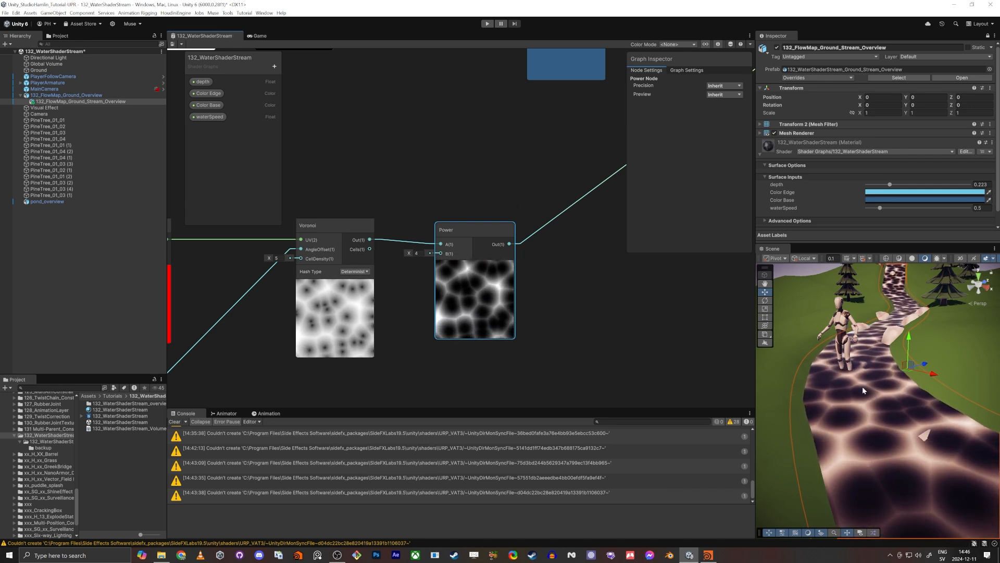
Set the Power node's B value to 8 and save the shader graph
mouse_move(830, 376)
right_down()
mouse_move(842, 381)
mouse_move(831, 392)
right_up()
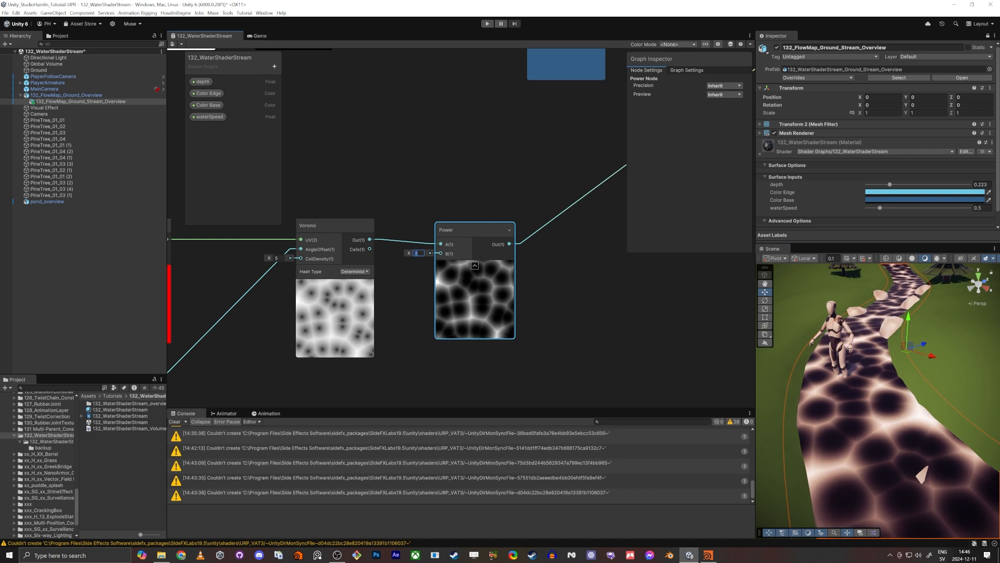
key(BackSpace)
text(8)
key(Return)
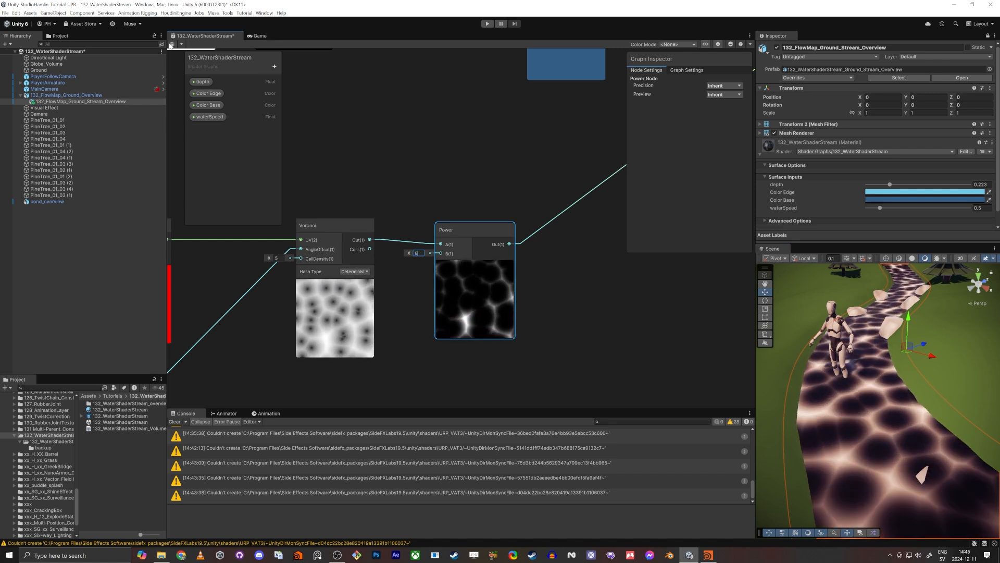
click(172, 45)
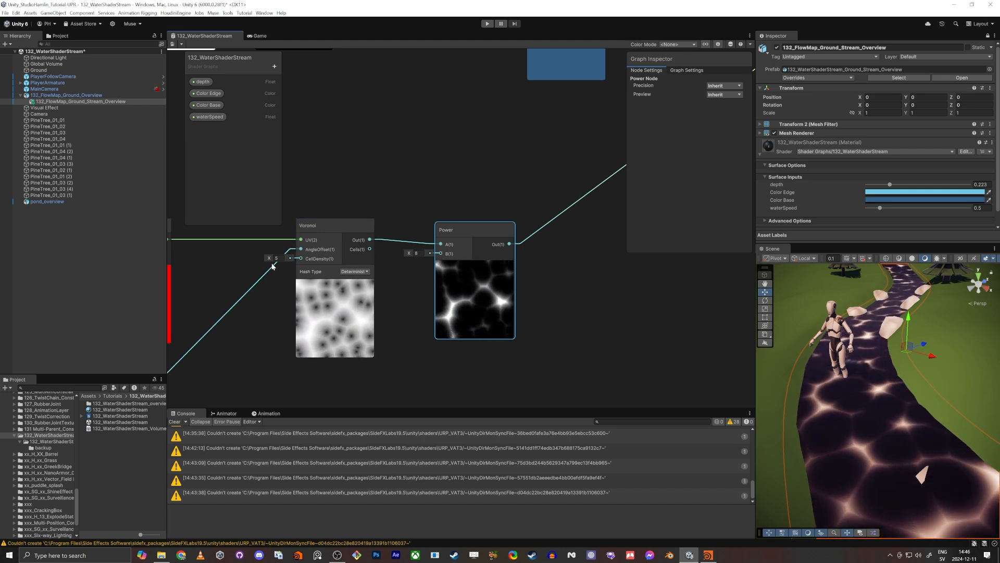
Set Voronoi's CellDensity to 6.38 and save the shader graph
drag(269, 259, 280, 258)
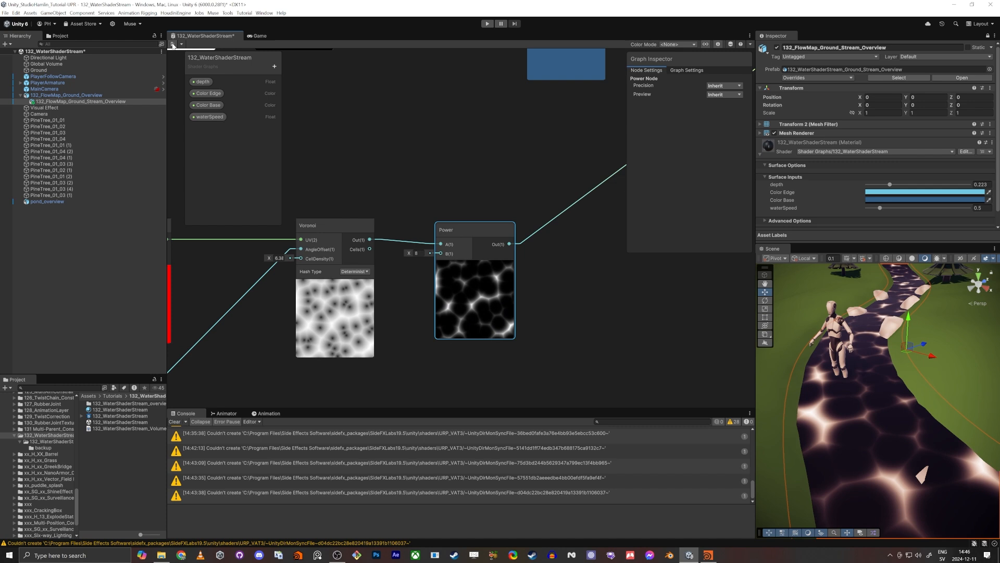
key(ctrl+s)
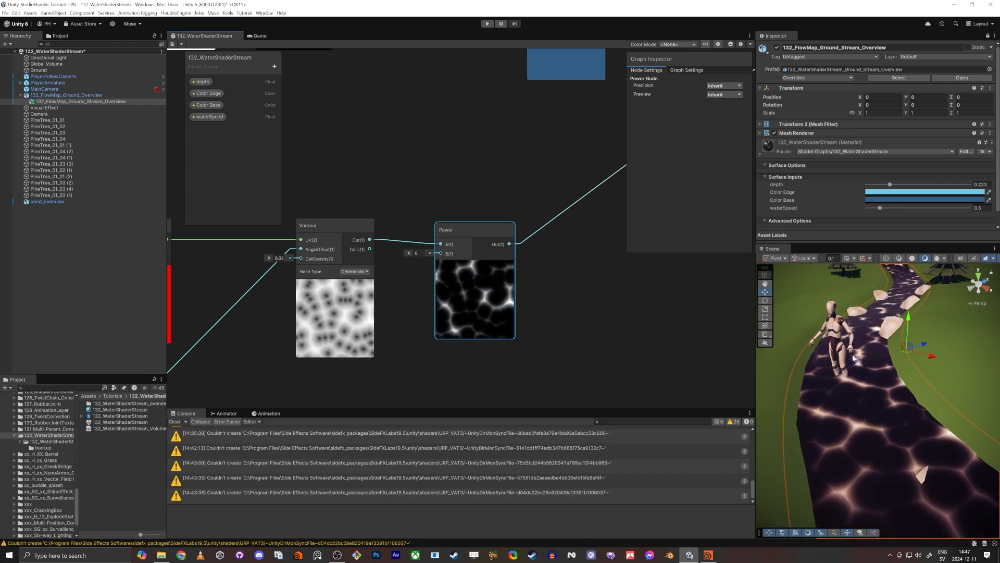
Add a Maximum node and position it between the One Minus and Lerp nodes, slightly below them
middle_drag(533, 281, 527, 355)
scroll(461, 324, down, 4)
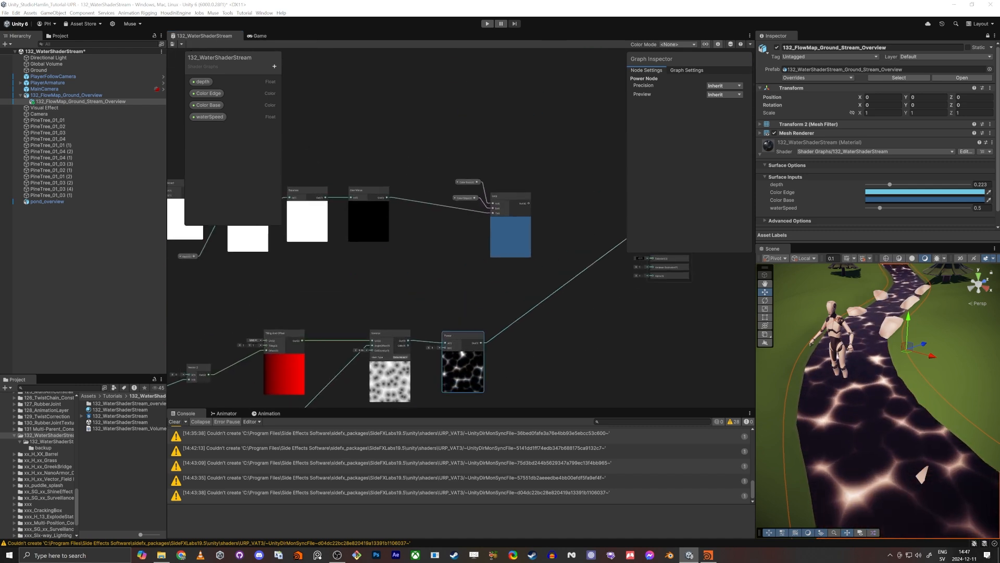
click(439, 220)
key(space)
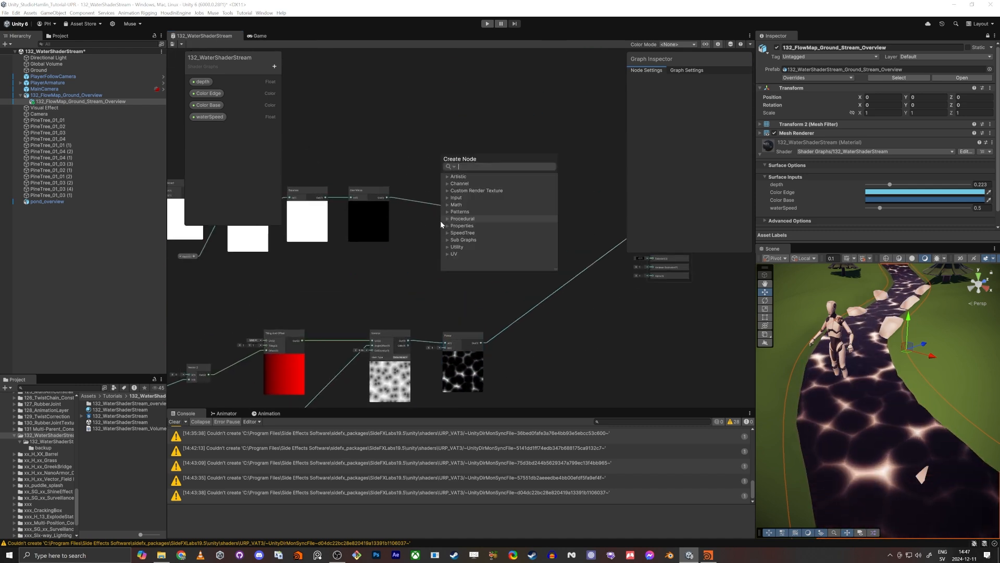
text(max)
key(Return)
scroll(440, 220, up, 3)
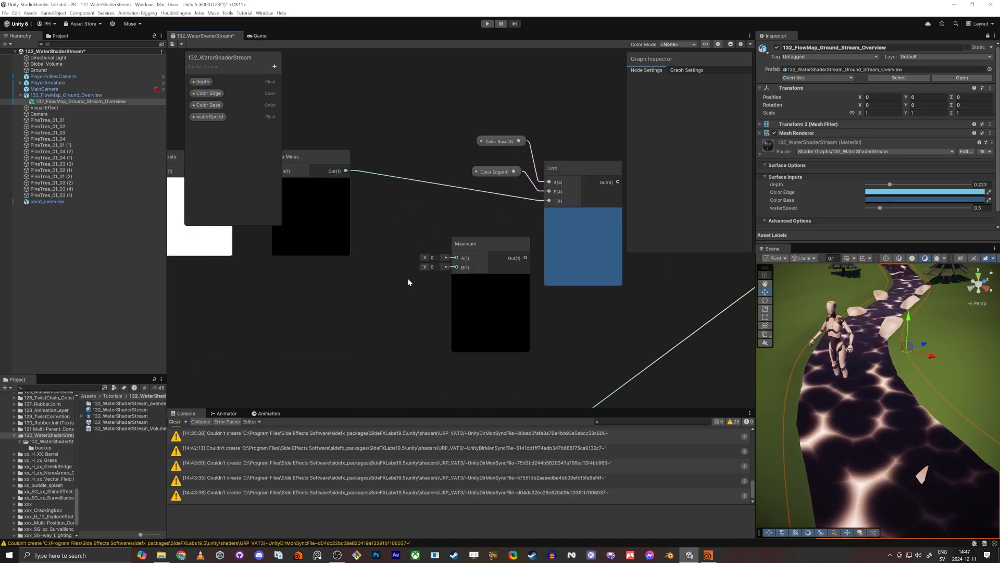
middle_drag(426, 272, 426, 227)
drag(474, 199, 464, 217)
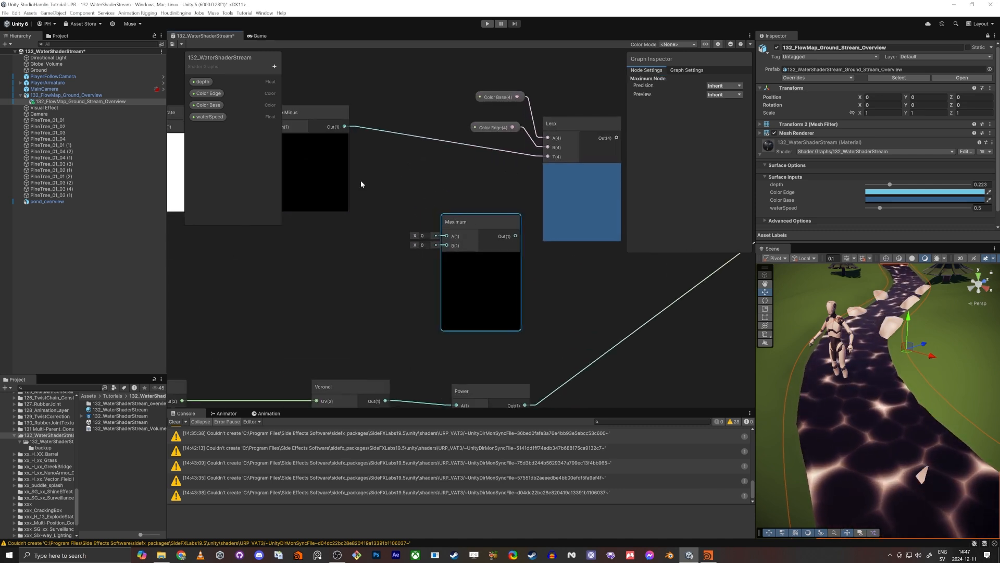
Connect One Minus to the Maximum node's A input and Power to its B input
middle_drag(360, 180, 408, 138)
drag(392, 83, 494, 194)
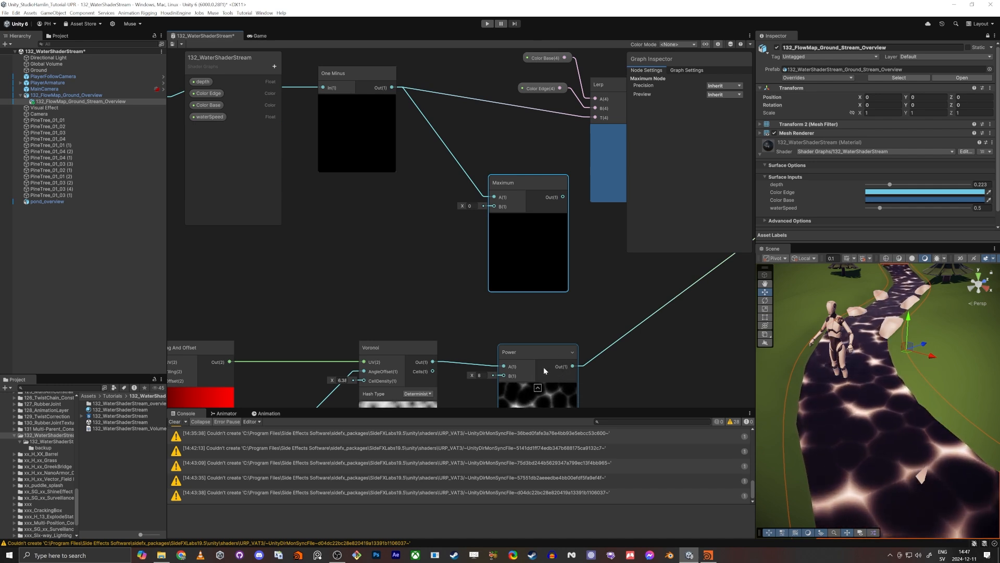
drag(538, 346, 517, 341)
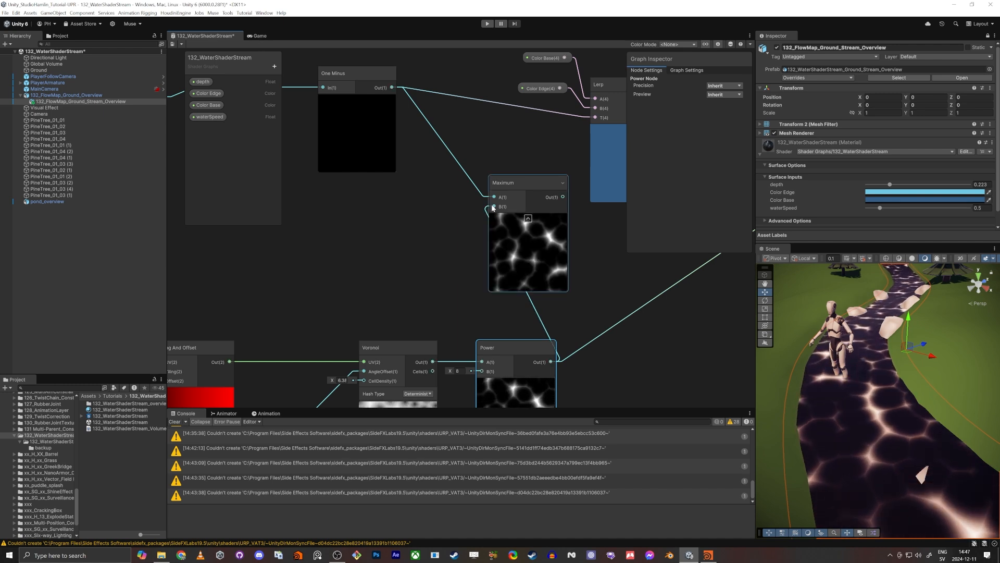
middle_drag(606, 230, 571, 230)
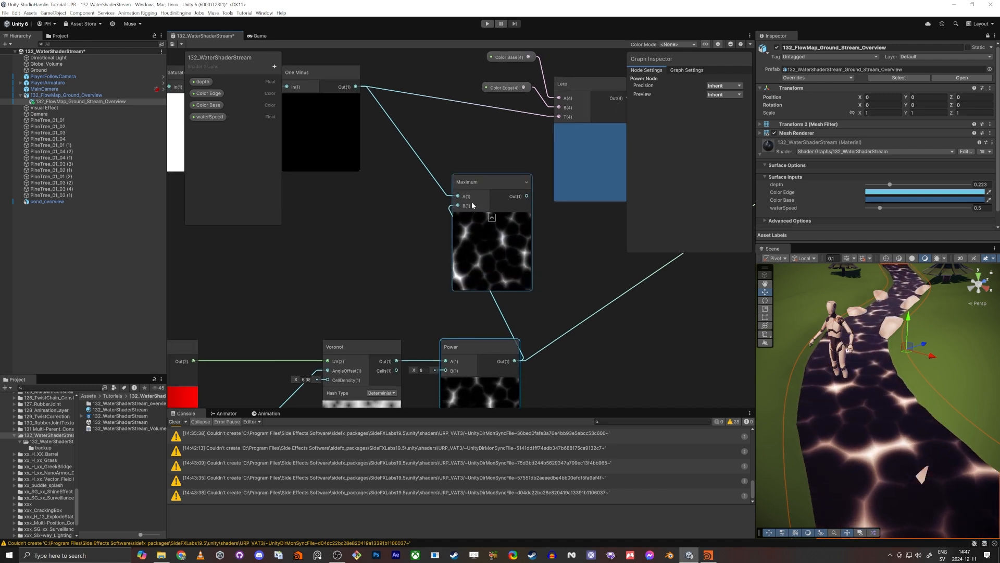
Feed the Maximum output into Lerp's T input, connect Lerp's output to Base Color and save the shader graph
drag(528, 196, 558, 117)
scroll(537, 196, down, 3)
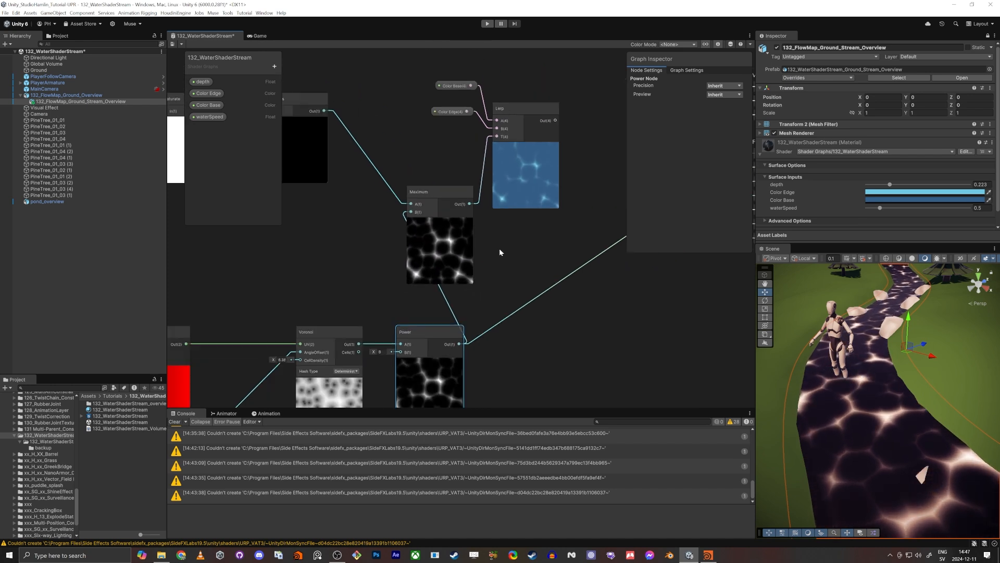
drag(462, 309, 481, 176)
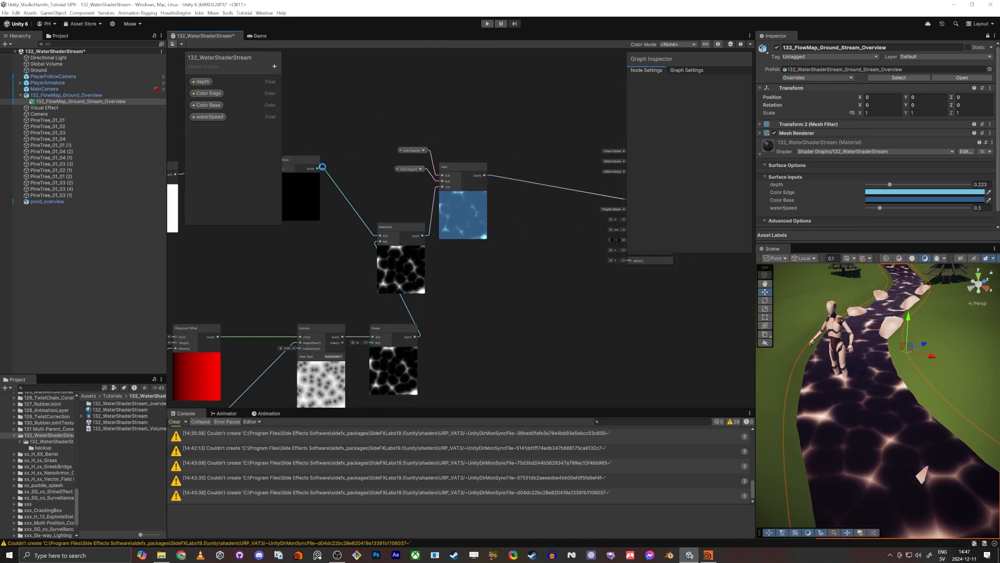
key(ctrl+s)
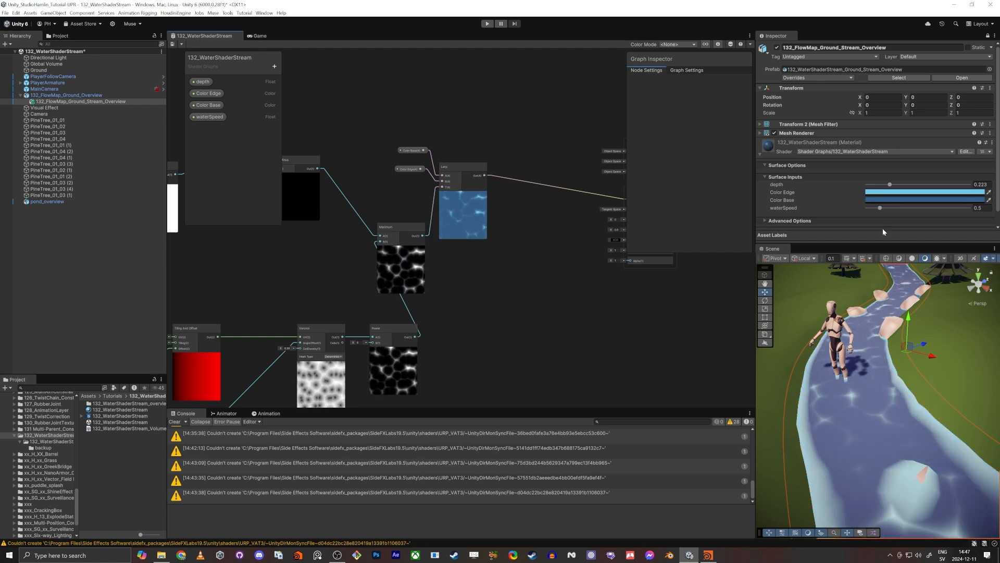
Set the stream material's depth to 0.197 and waterSpeed to 0.39
drag(891, 184, 878, 208)
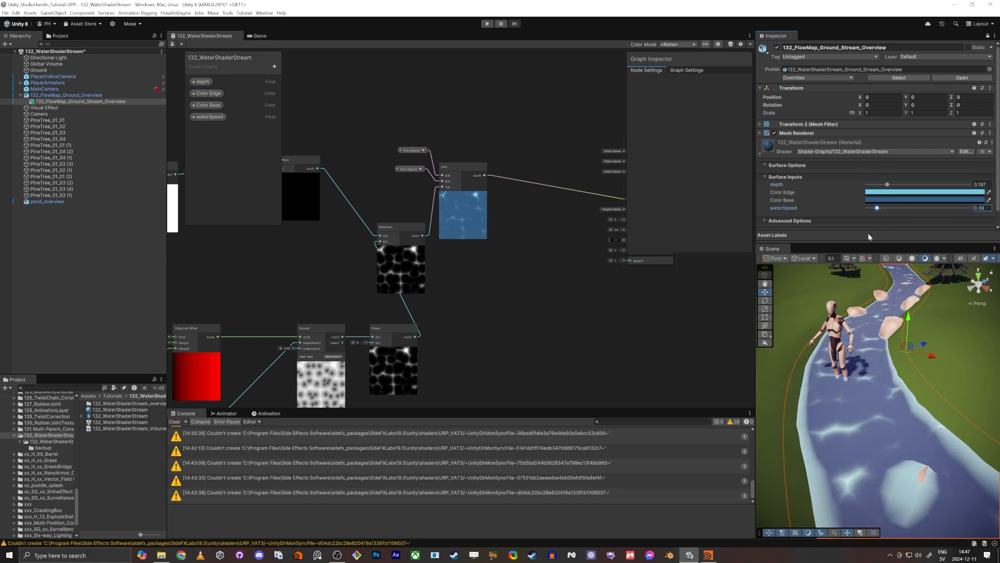
right_drag(874, 511, 860, 449)
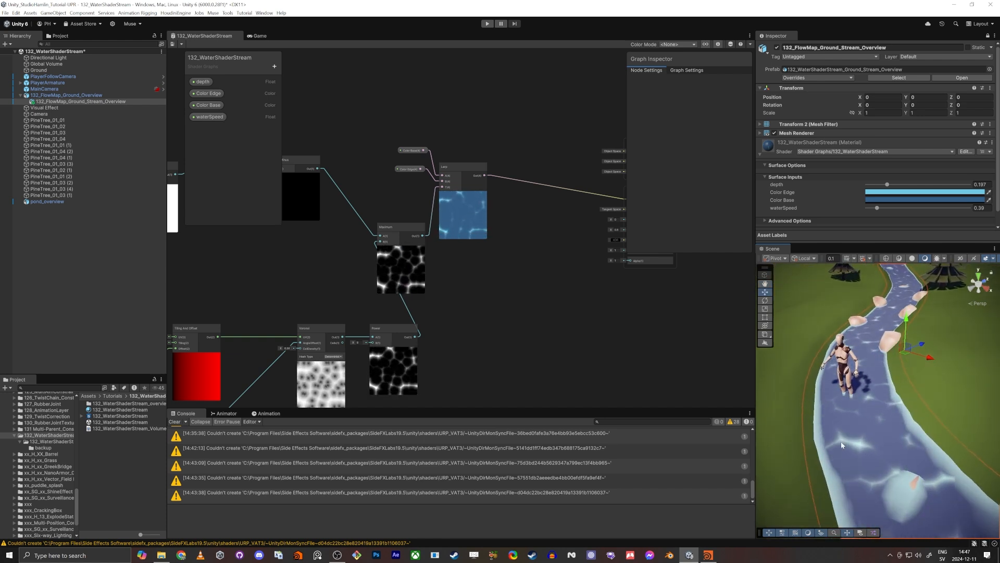
Set the Power node's B value to 16 and save the shader graph
scroll(532, 323, up, 5)
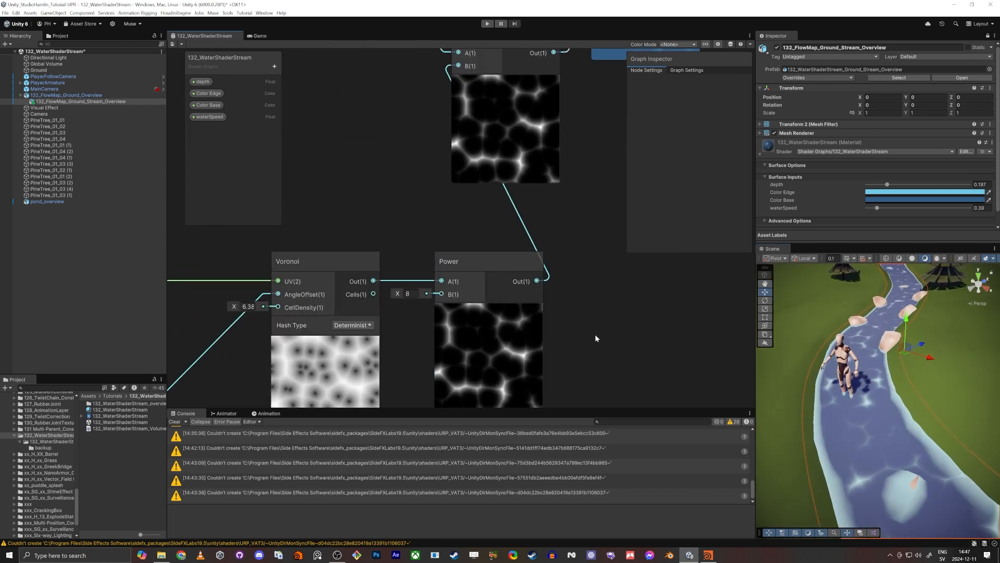
click(406, 294)
text(1)
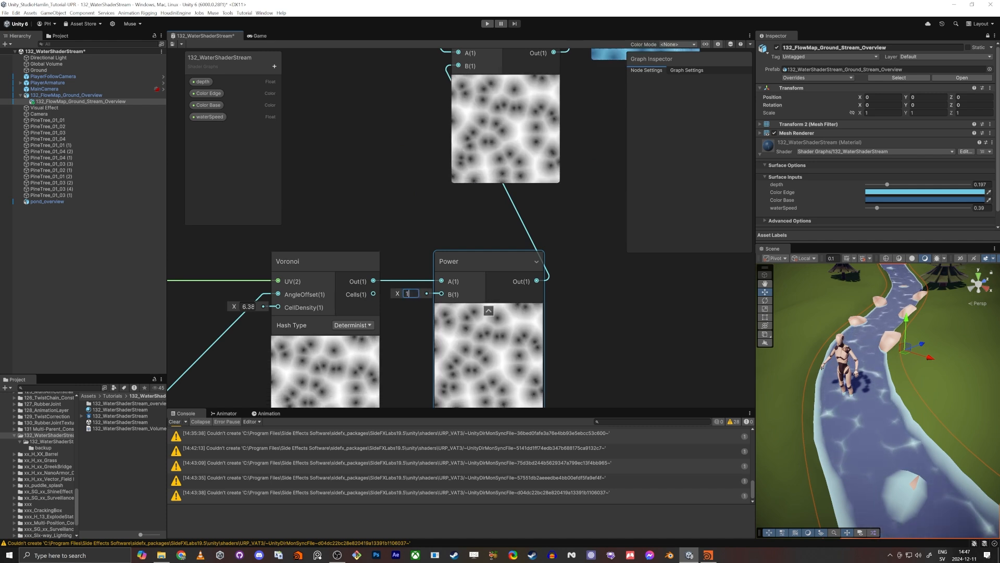
text(6)
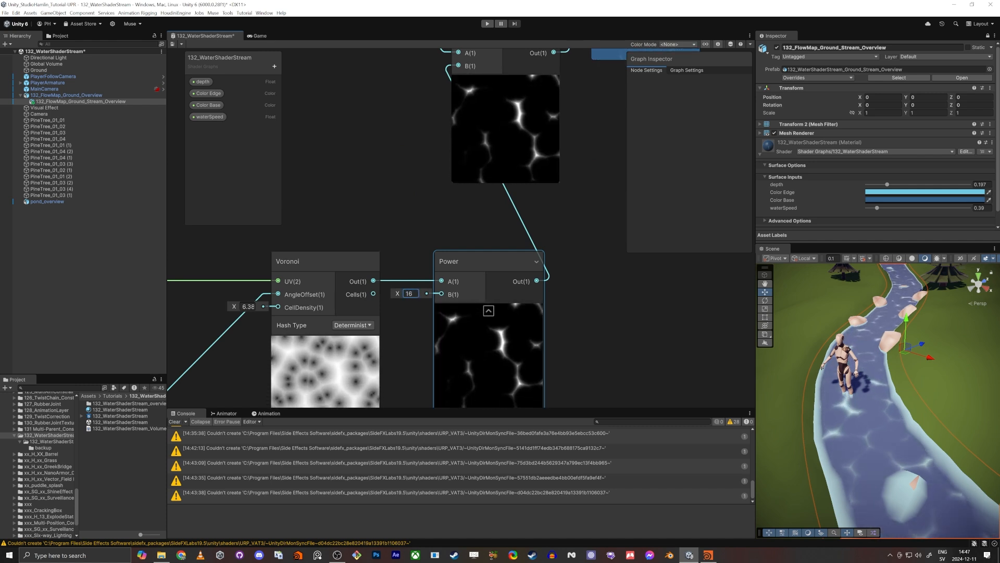
click(172, 44)
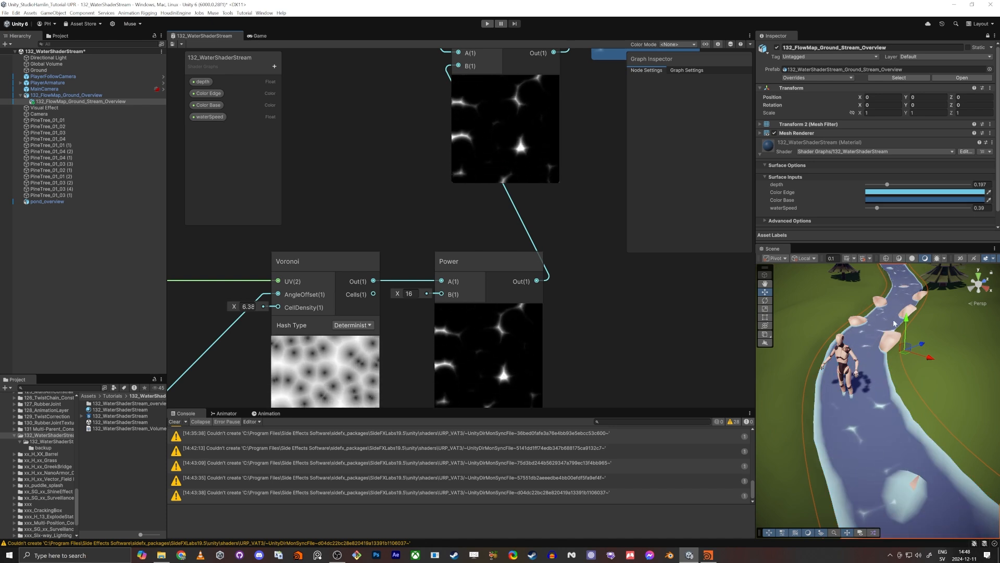
Rearrange the waterSpeed scrolling nodes and the Voronoi, Power and Time nodes into a compact row beneath the depth nodes
right_drag(864, 432, 857, 429)
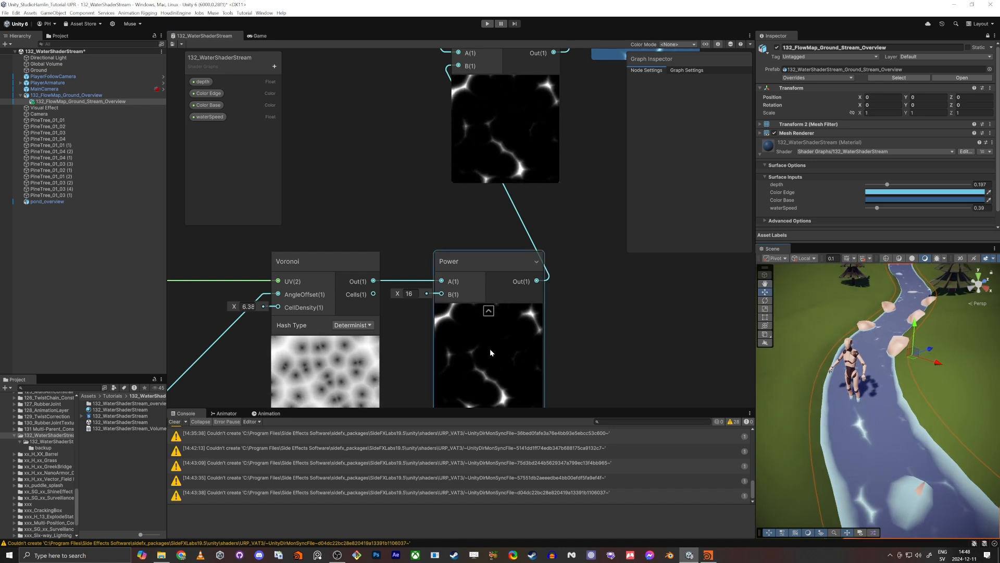
scroll(571, 310, down, 3)
scroll(492, 291, down, 4)
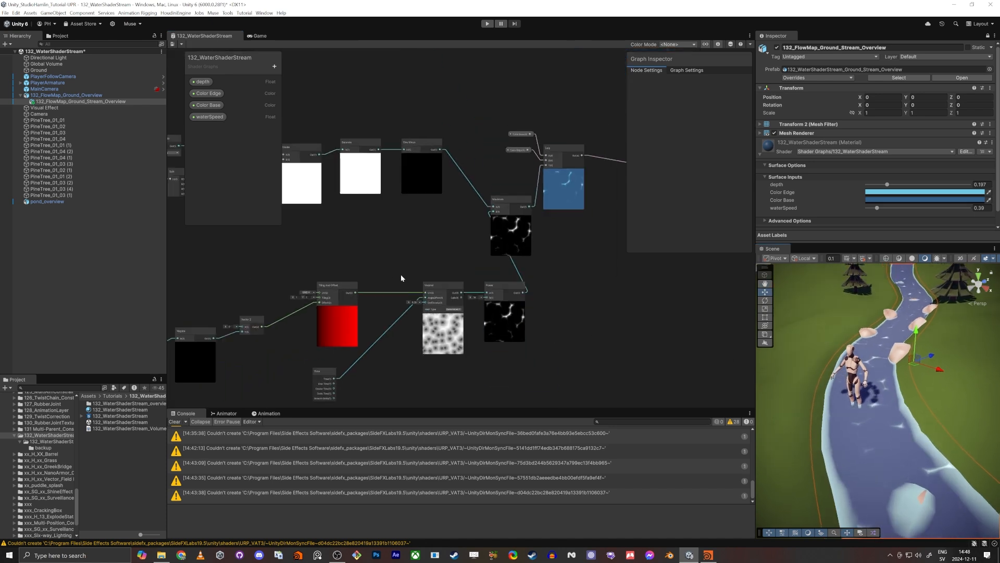
scroll(401, 275, down, 2)
middle_drag(357, 316, 477, 258)
drag(378, 283, 405, 265)
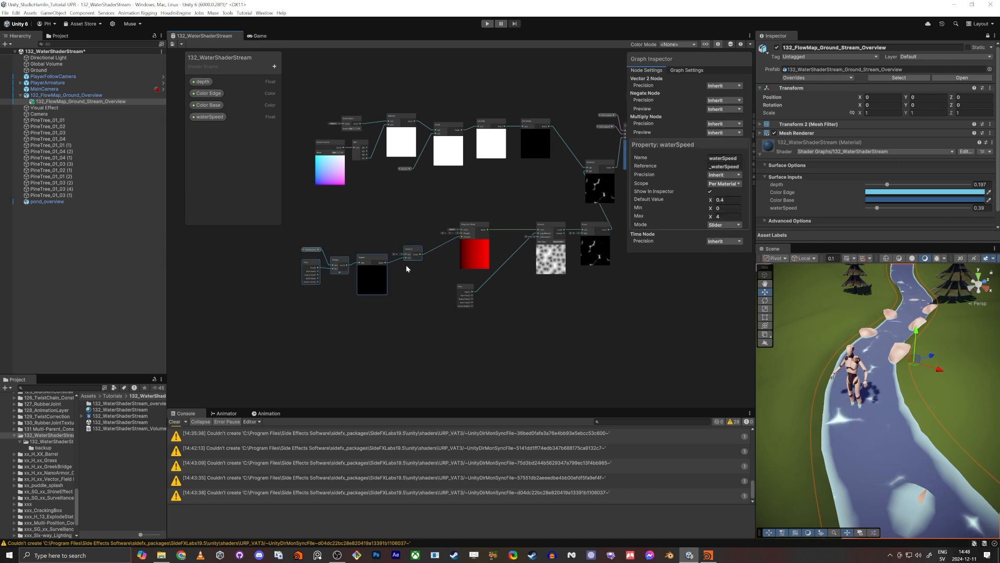
drag(460, 292, 509, 280)
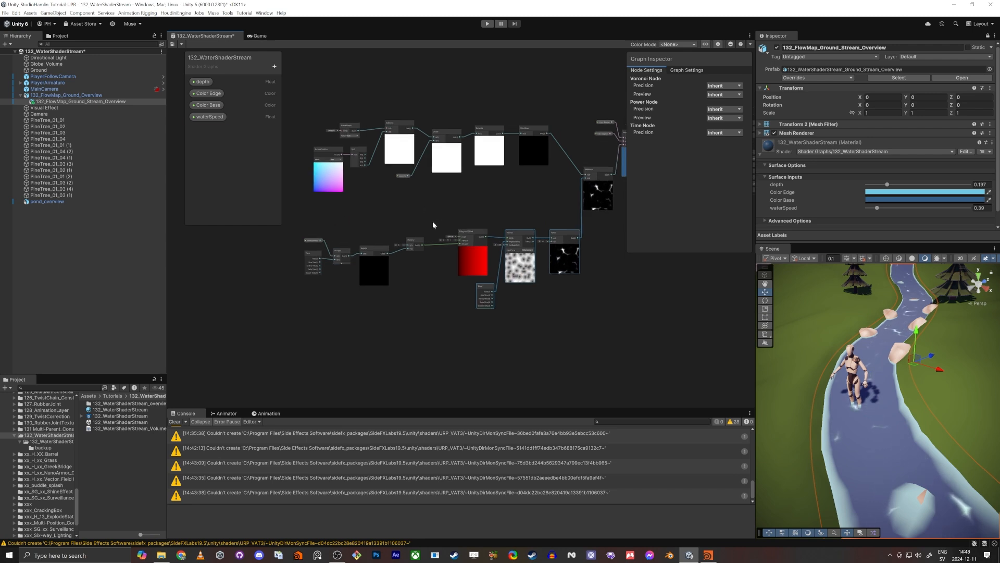
middle_drag(435, 224, 407, 305)
scroll(450, 275, down, 3)
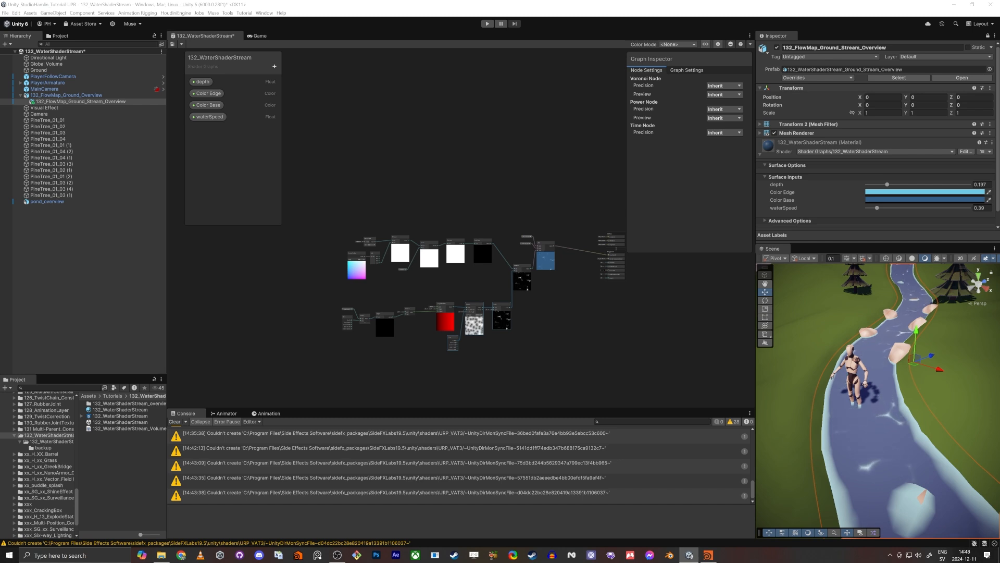
alt+drag(794, 429, 831, 426)
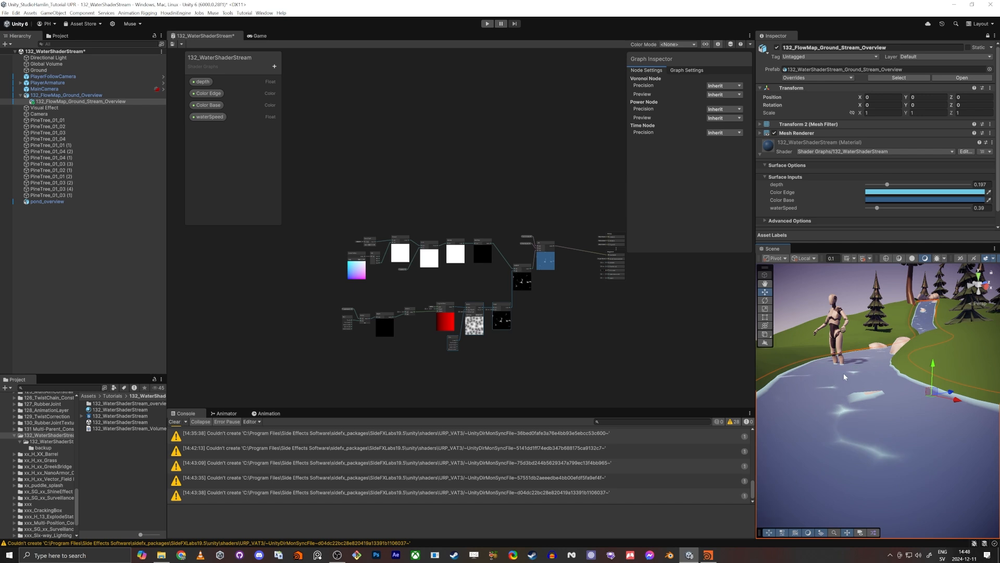
key(w)
right_drag(835, 396, 896, 421)
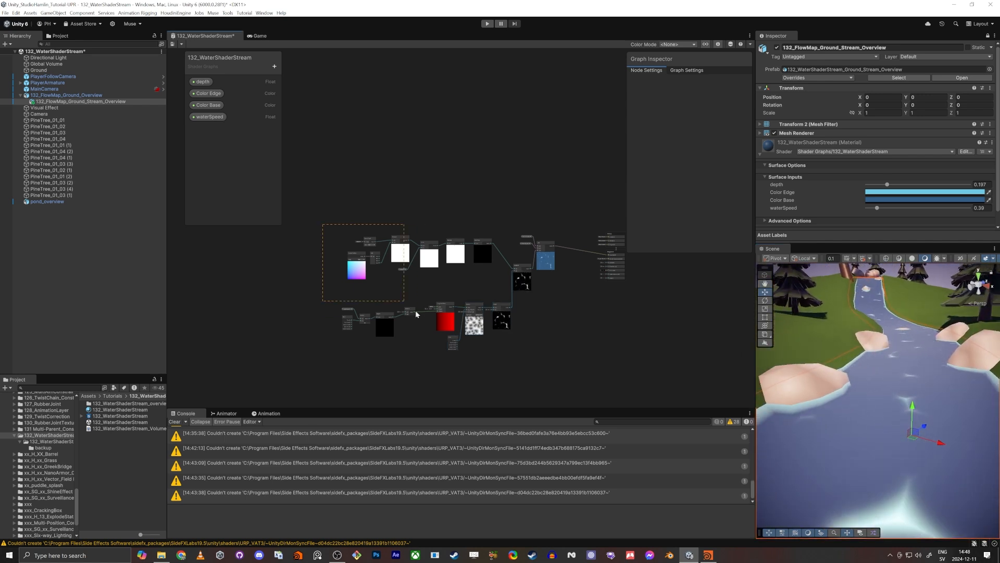
Maximize the Shader Graph window and move the Graph Inspector clear of the node network
drag(323, 223, 530, 342)
key(shift+space)
click(526, 345)
scroll(450, 352, up, 4)
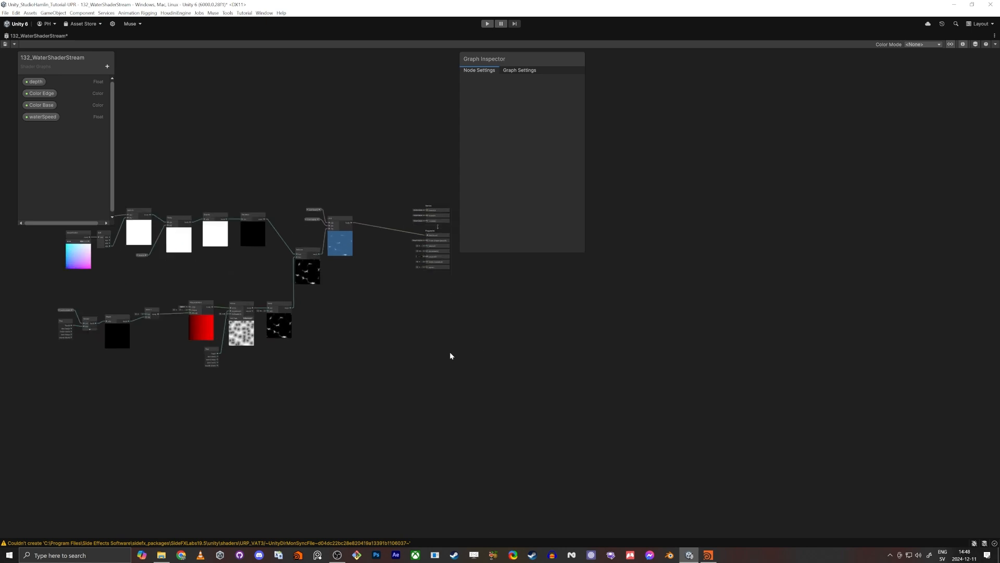
middle_drag(407, 336, 654, 360)
drag(498, 57, 889, 62)
scroll(750, 239, up, 3)
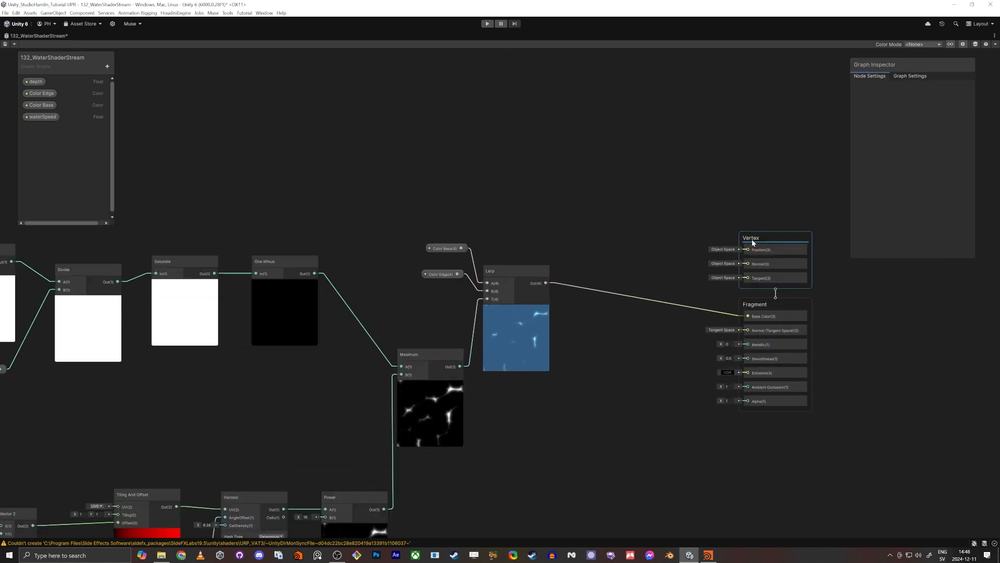
Move the Vertex block well above the Fragment block and shift the whole connected node network down
drag(766, 232, 762, 86)
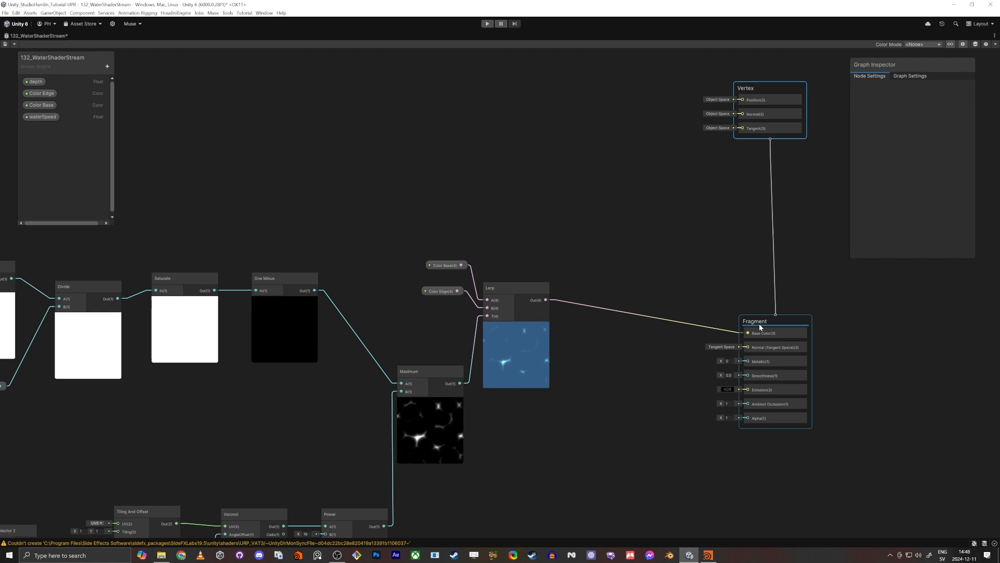
key(a)
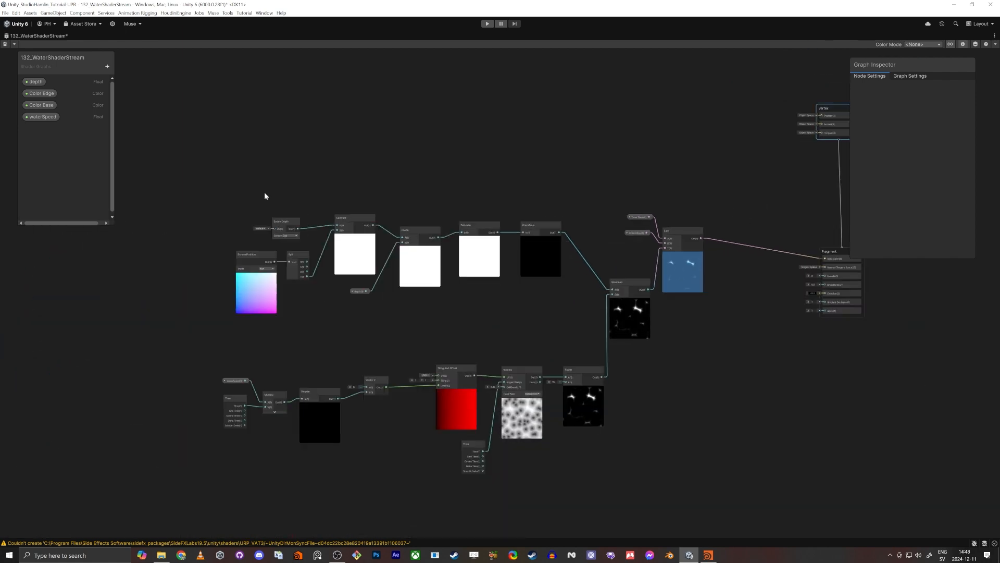
drag(702, 505, 702, 503)
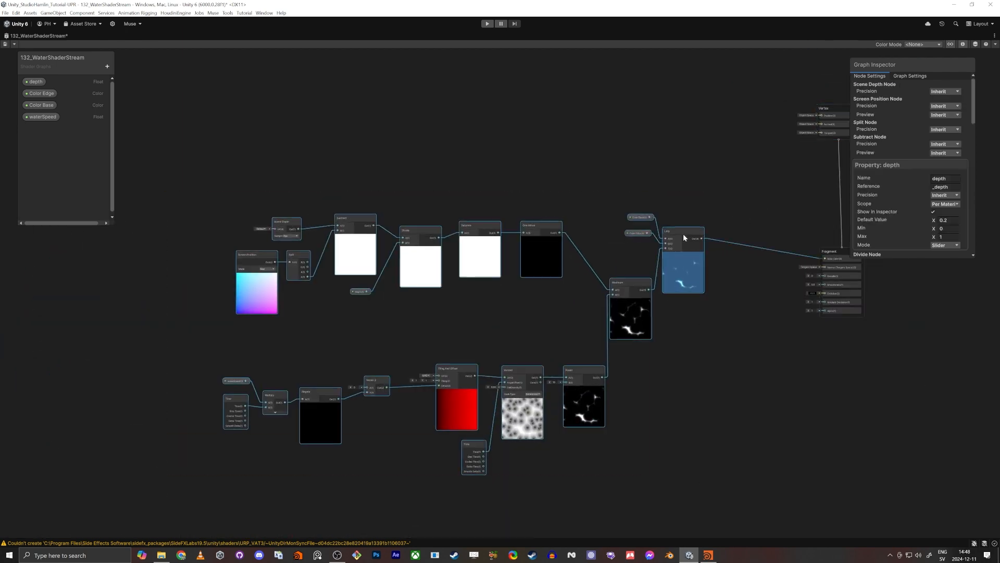
drag(683, 233, 671, 274)
middle_drag(764, 378, 706, 411)
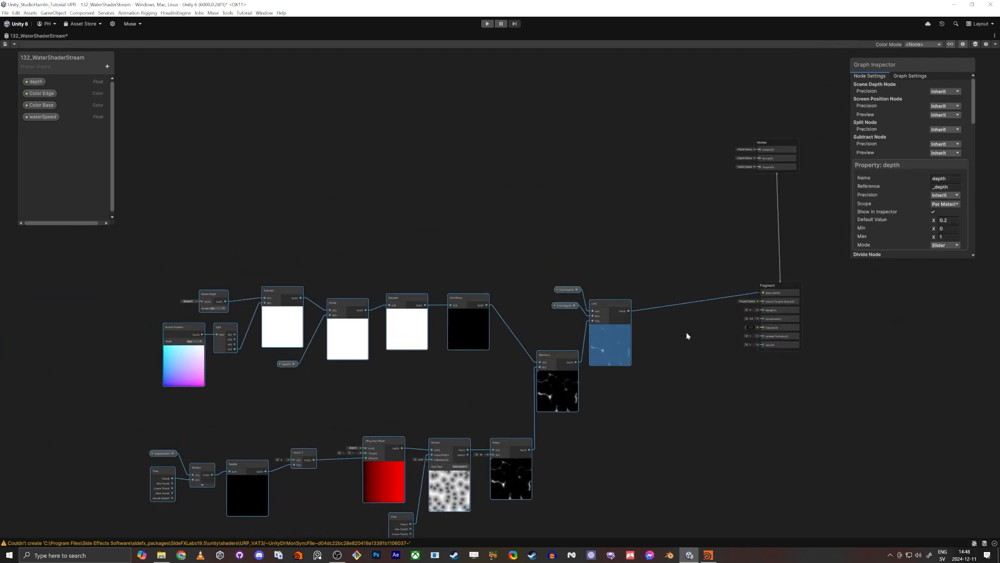
click(670, 292)
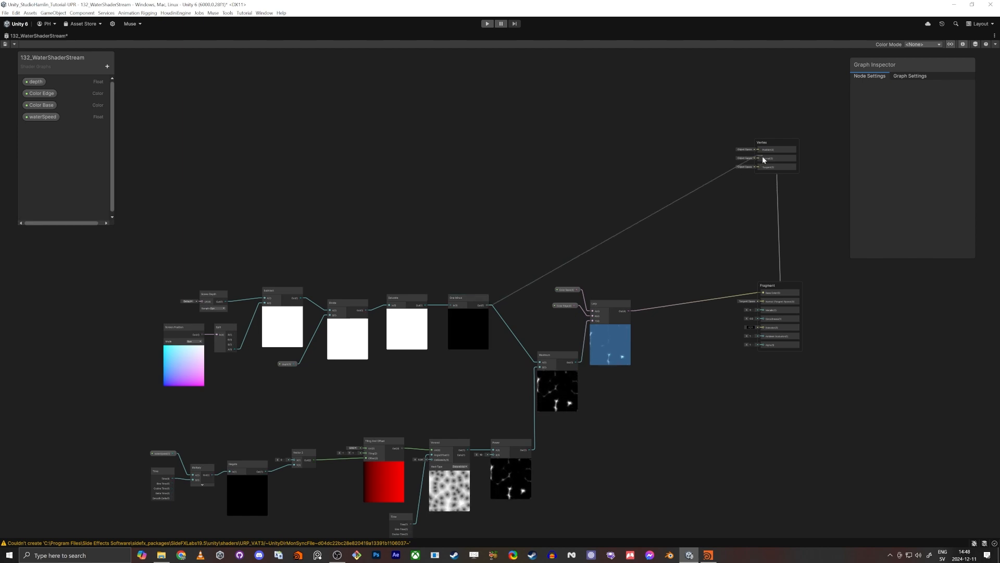
key(space)
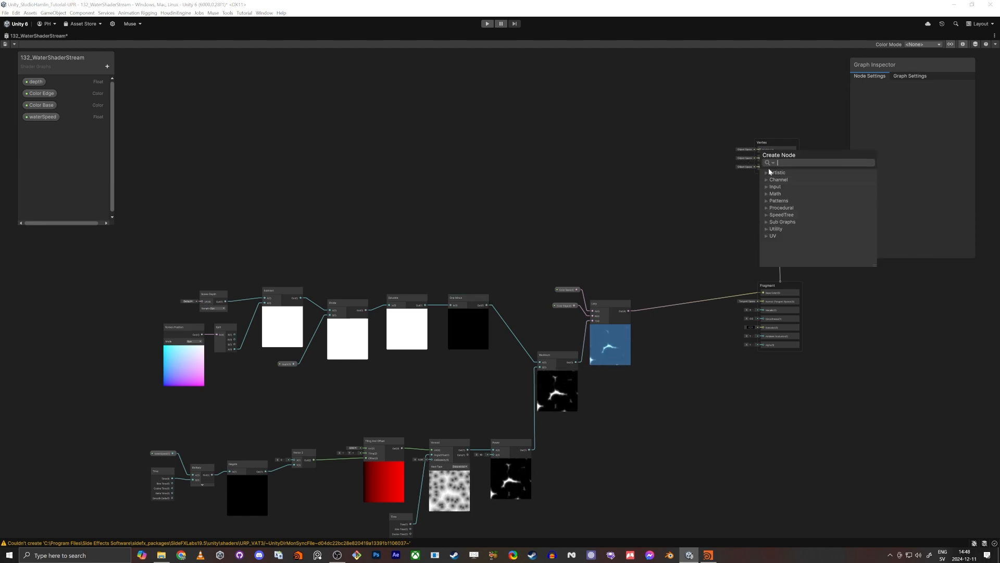
click(700, 225)
middle_drag(653, 225, 640, 230)
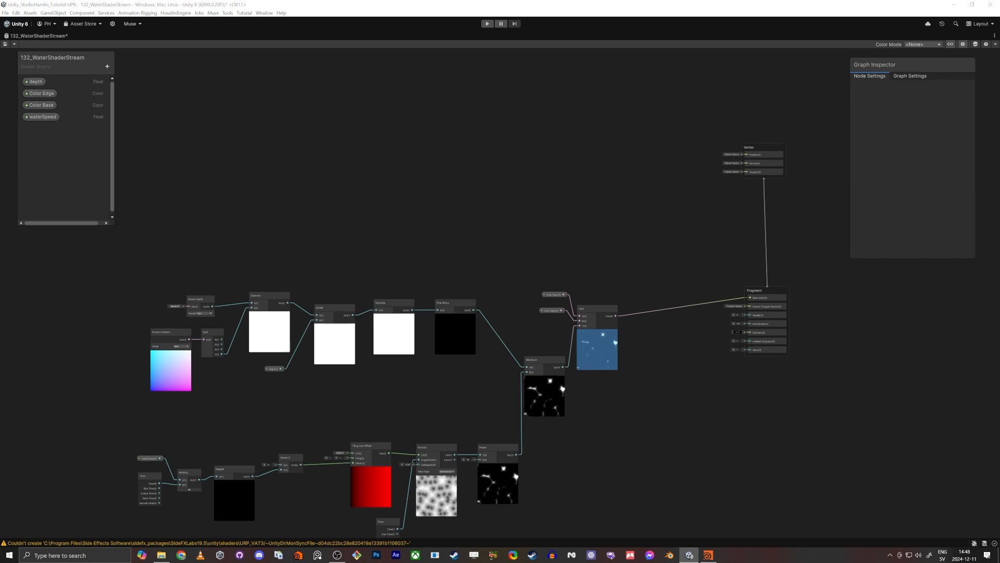
Duplicate the waterSpeed, Time, Multiply, Negate, Vector 2 and Tiling And Offset nodes and place the copies above the depth nodes
middle_drag(351, 394, 458, 339)
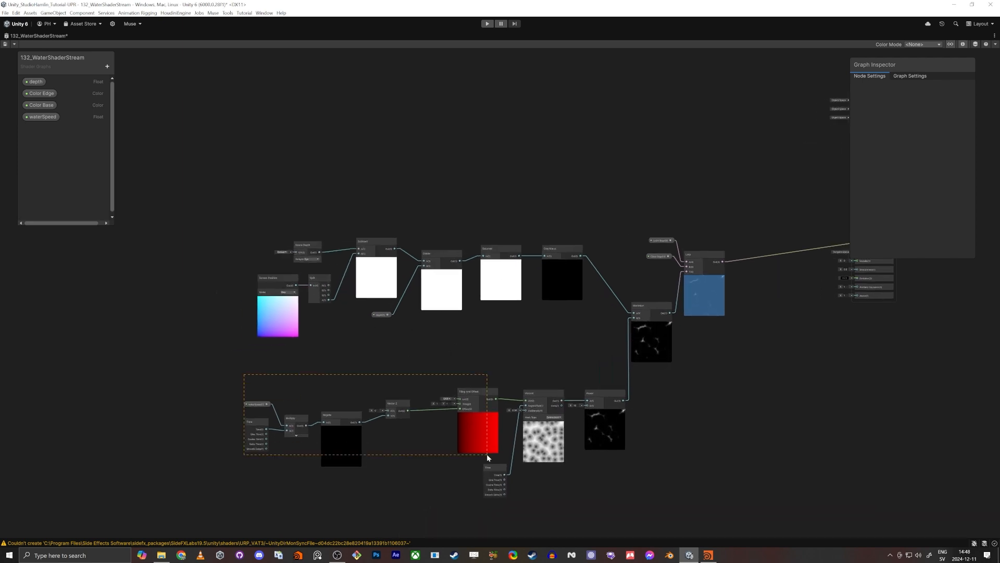
drag(488, 457, 485, 455)
key(ctrl+c)
key(ctrl+v)
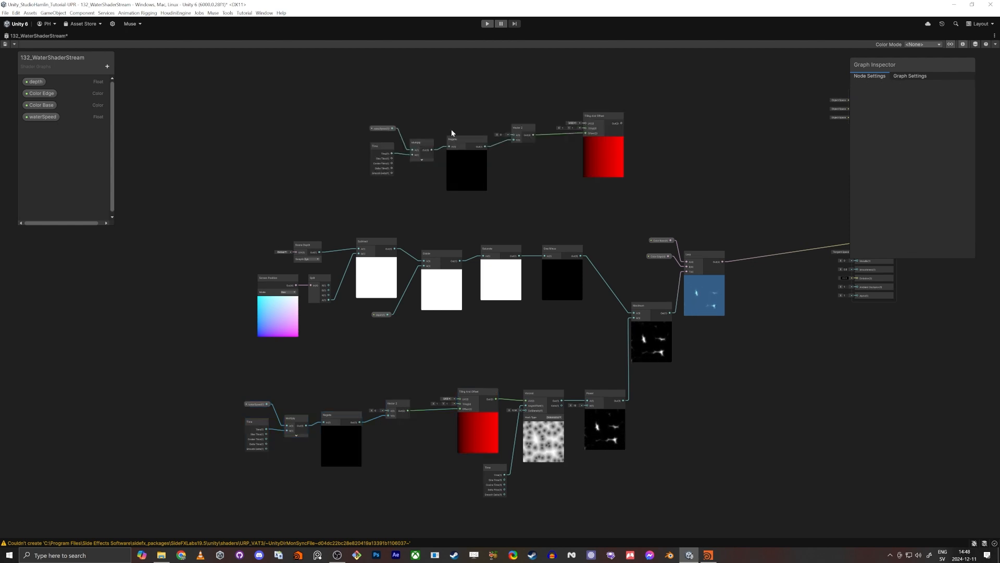
drag(639, 182, 639, 182)
drag(595, 160, 555, 137)
middle_drag(613, 208, 524, 298)
click(524, 298)
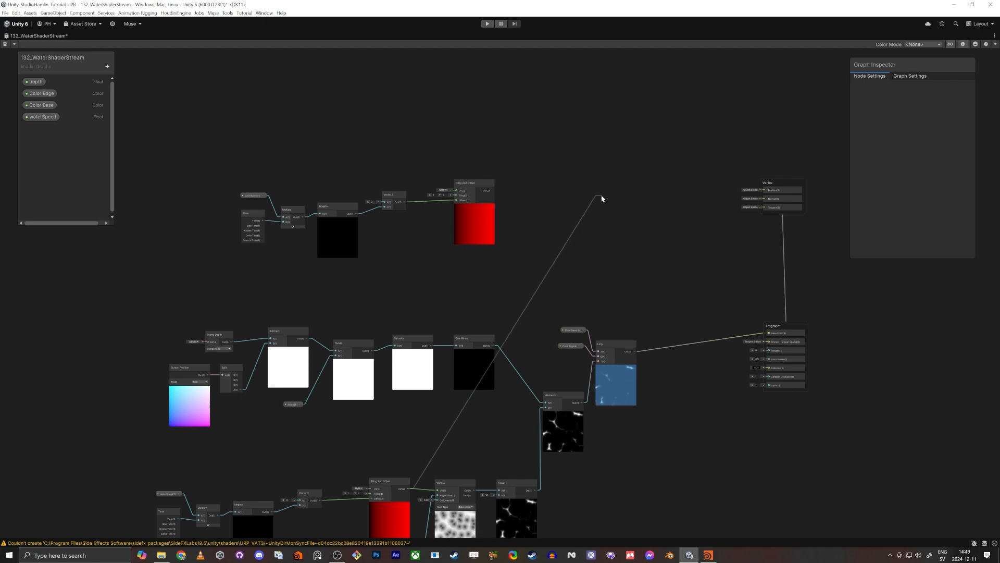
Adjust the position of the original Tiling And Offset node that feeds Voronoi
drag(602, 195, 602, 196)
click(511, 278)
middle_drag(399, 443, 462, 372)
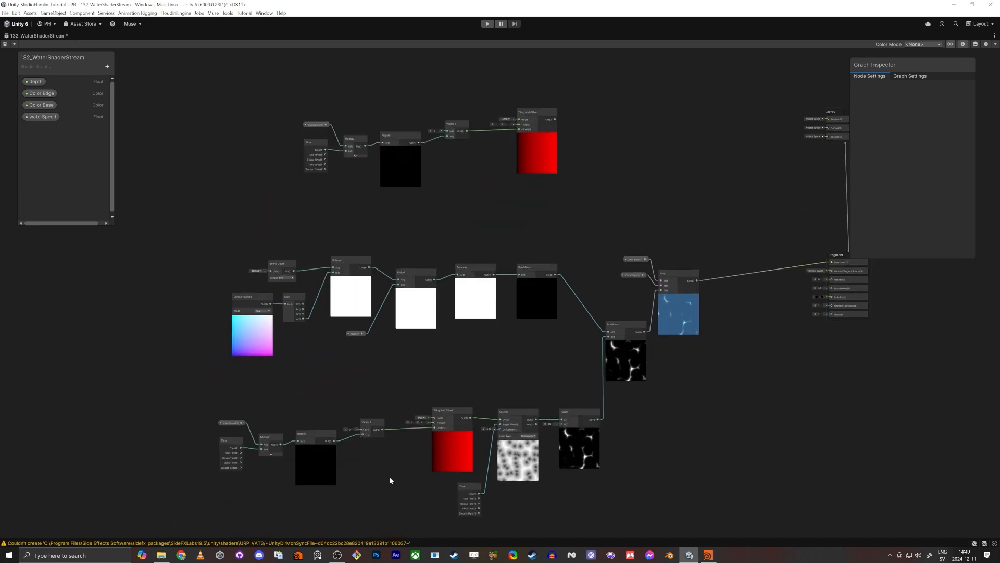
scroll(389, 477, up, 6)
middle_drag(388, 468, 513, 420)
drag(639, 293, 652, 270)
scroll(690, 172, down, 2)
middle_drag(698, 169, 601, 489)
scroll(629, 233, down, 1)
middle_drag(629, 232, 576, 437)
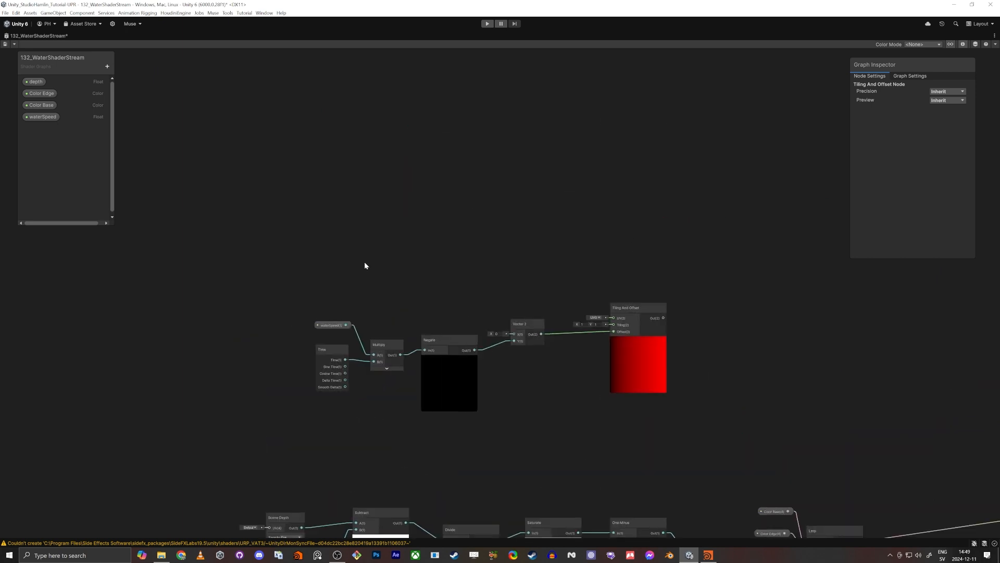
Shift the copied scrolling nodes as a group to free up space after their Tiling And Offset node
drag(614, 412, 631, 416)
drag(638, 359, 521, 353)
middle_drag(783, 469, 692, 178)
scroll(592, 379, up, 4)
middle_drag(590, 383, 612, 277)
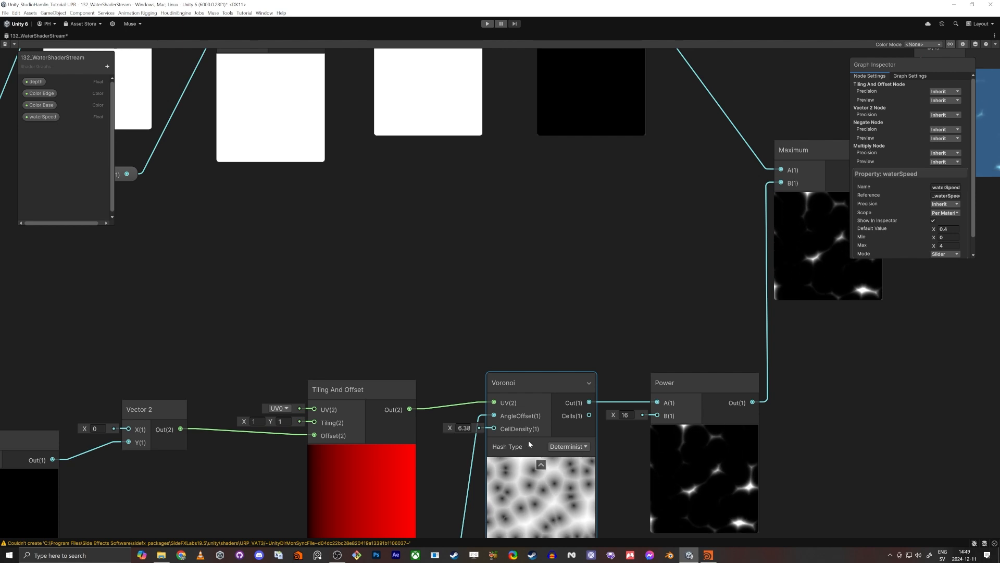
middle_drag(530, 254, 537, 370)
scroll(539, 333, down, 2)
scroll(537, 371, down, 1)
middle_drag(546, 150, 572, 414)
Add a Simple Noise node and place it beside the copied Tiling And Offset node
click(580, 270)
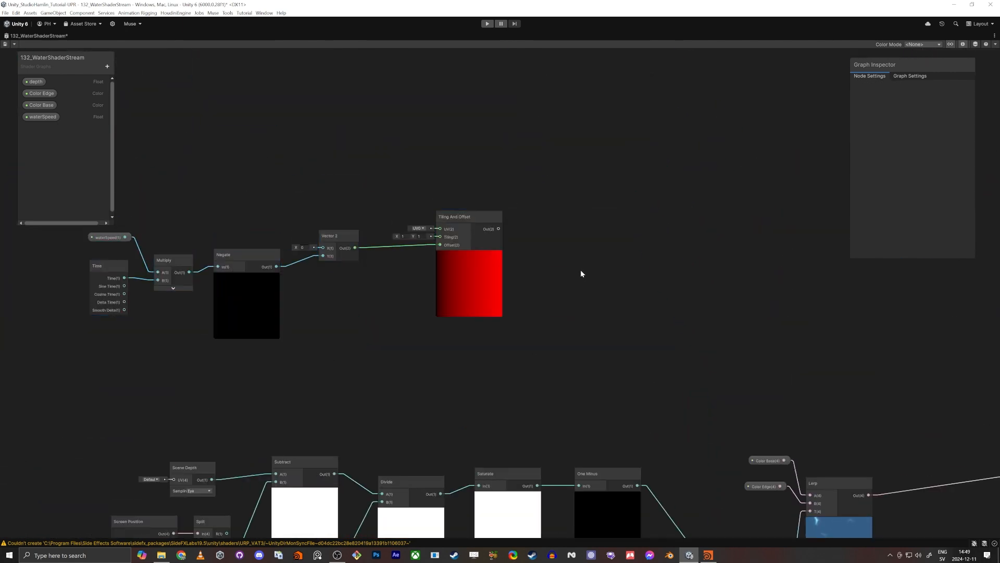
key(space)
text(siml)
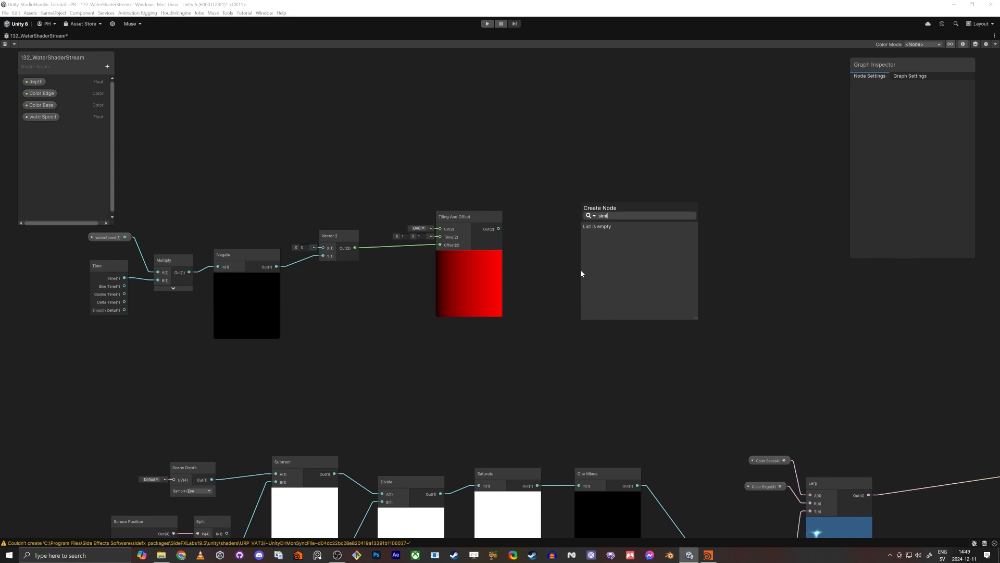
key(BackSpace)
text(noise)
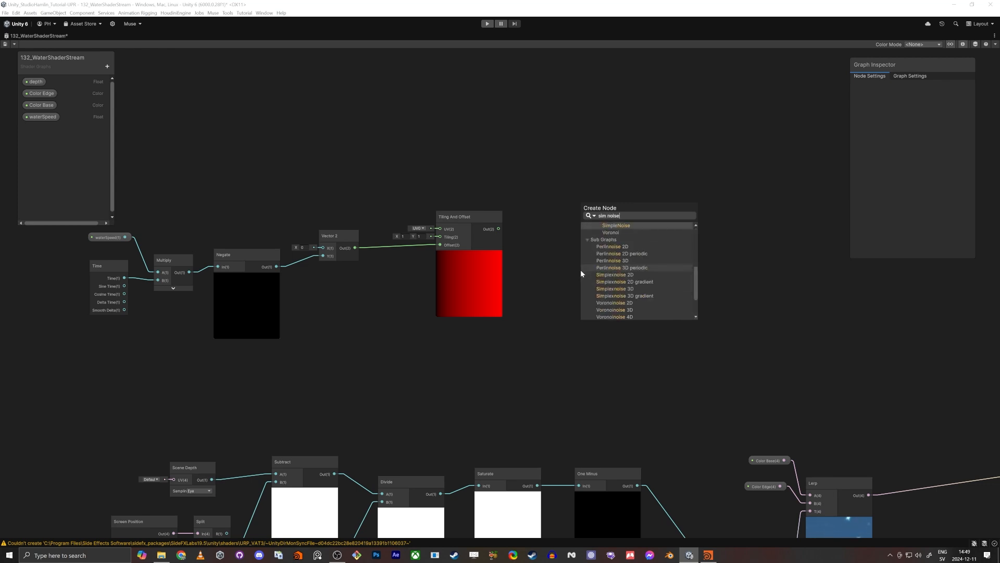
key(Return)
scroll(732, 376, up, 1)
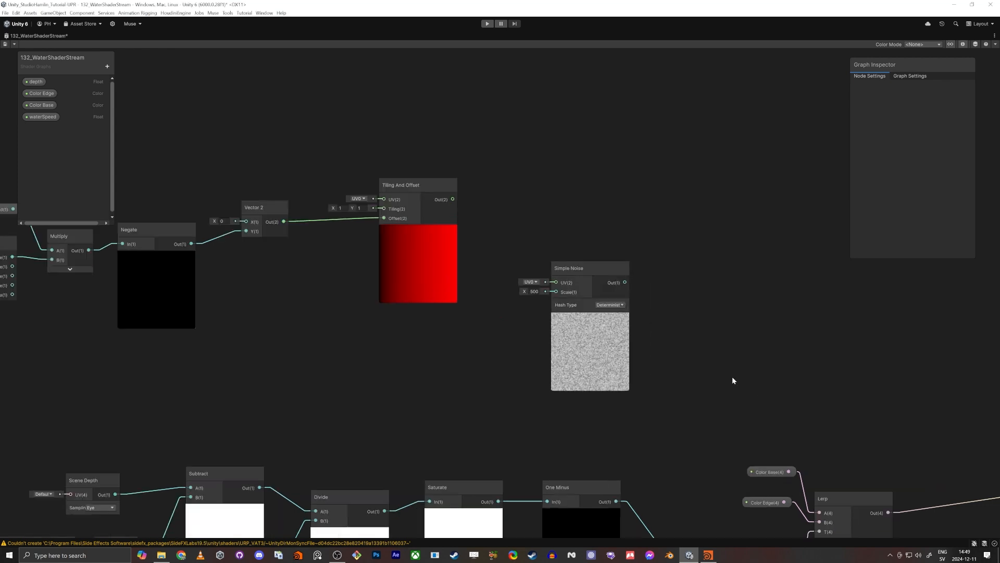
scroll(605, 287, up, 2)
drag(594, 272, 585, 196)
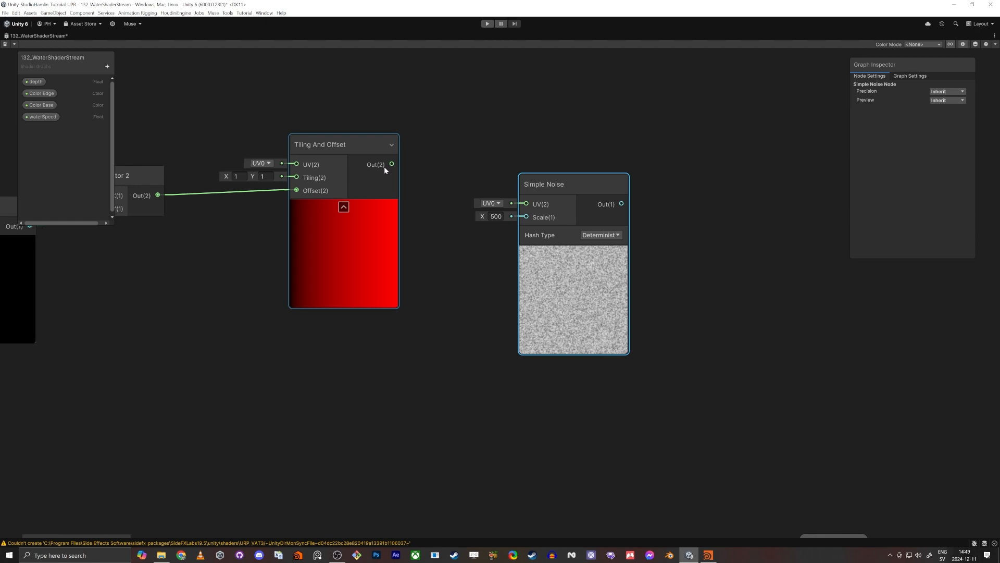
Connect the copied Tiling And Offset output to Simple Noise's UV input and set its Scale to 20
drag(521, 203, 548, 164)
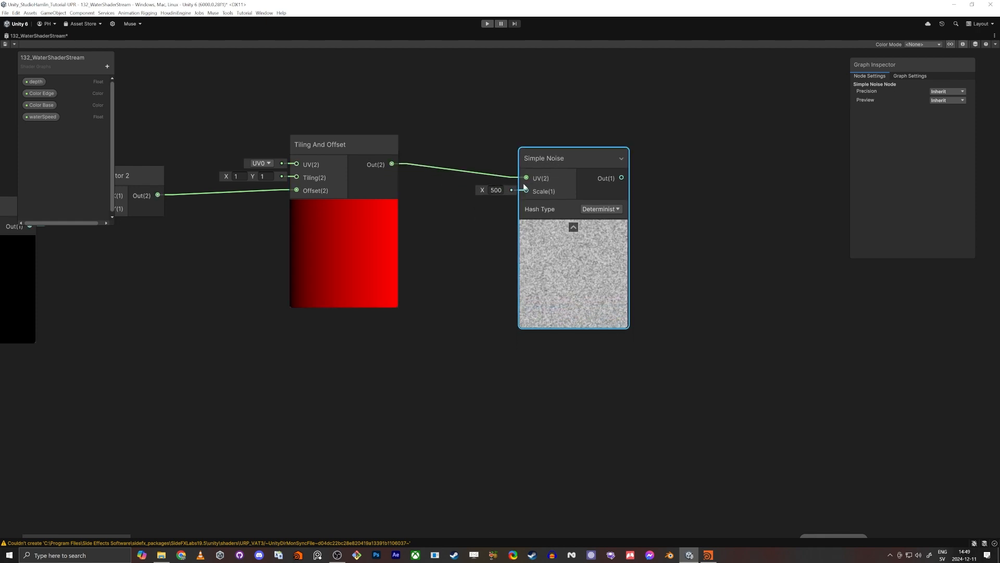
click(496, 190)
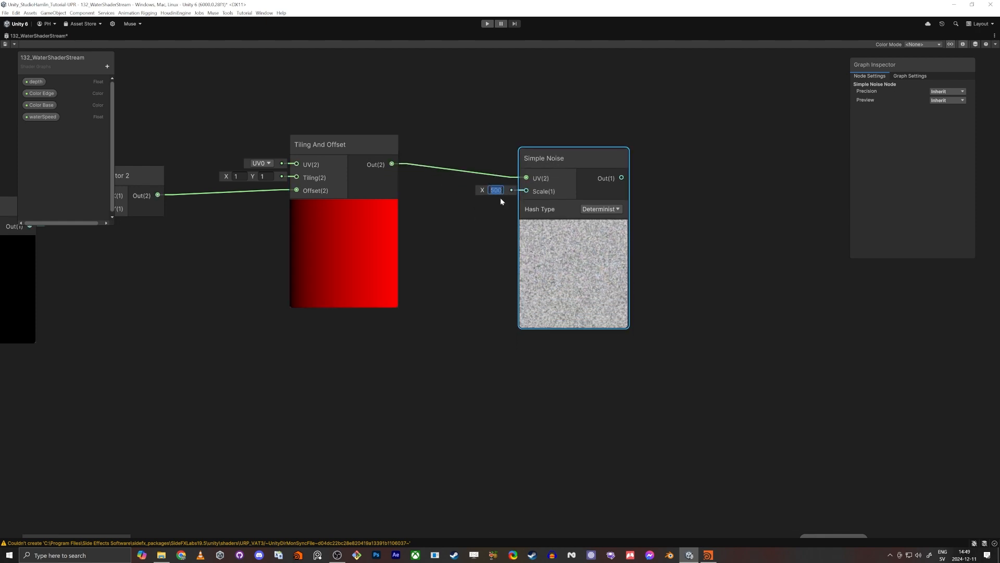
text(20)
key(Return)
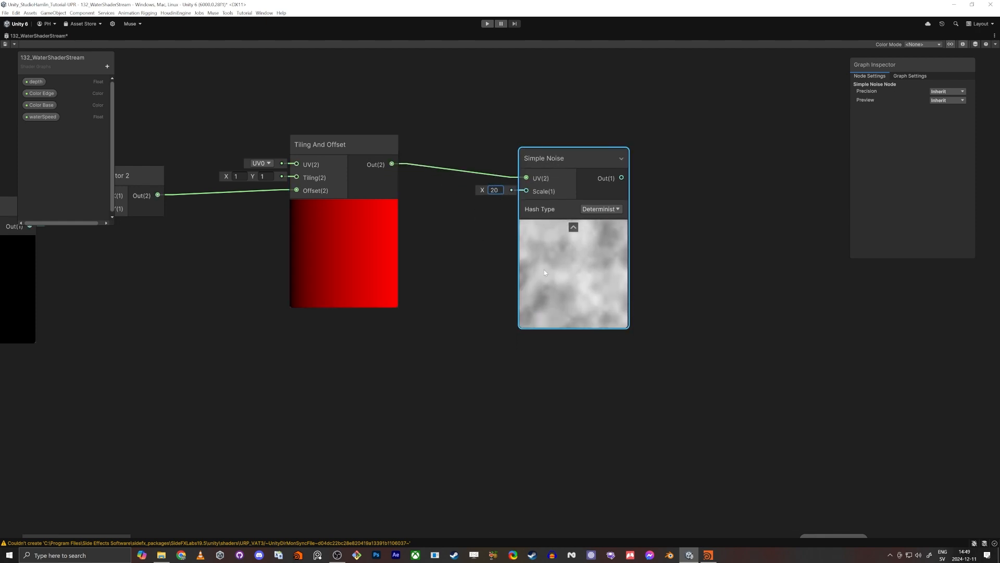
Examine the Simple Noise preview and compare its branch with the Voronoi branch and the Vertex block
scroll(399, 352, down, 3)
scroll(442, 353, up, 2)
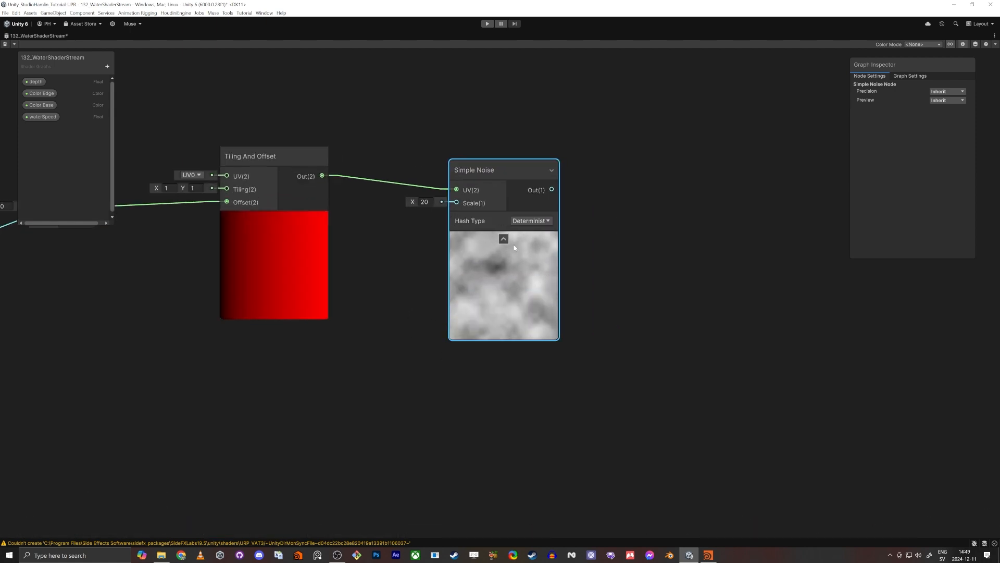
scroll(543, 292, down, 2)
middle_drag(543, 293, 477, 296)
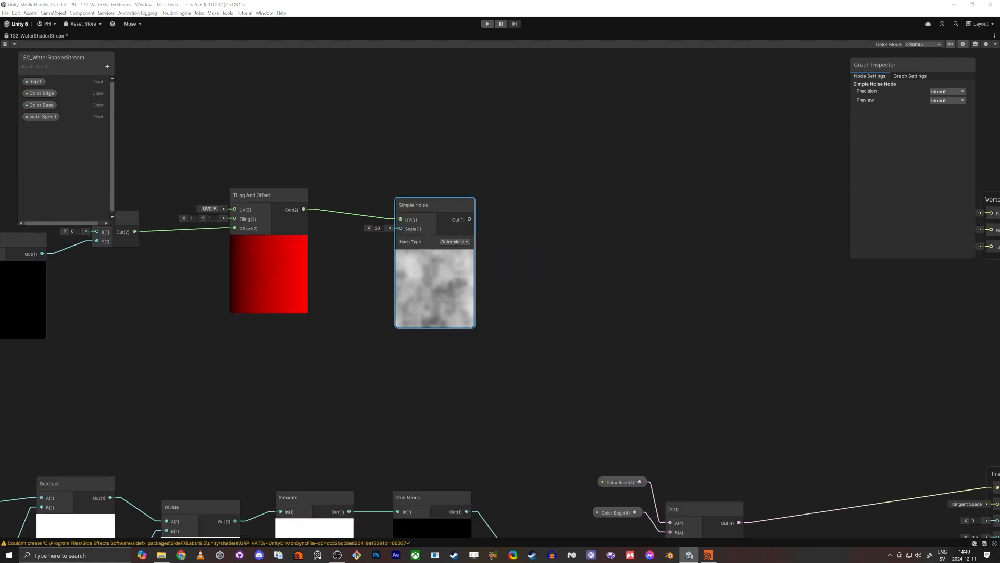
middle_drag(614, 320, 568, 315)
middle_drag(422, 345, 450, 220)
scroll(450, 220, down, 3)
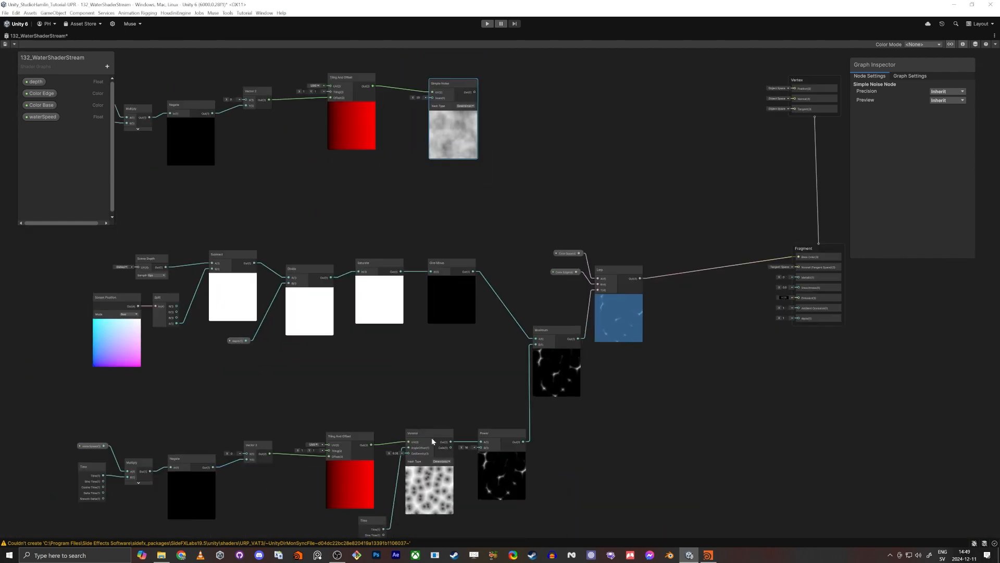
middle_drag(526, 154, 480, 281)
scroll(530, 241, up, 3)
middle_drag(515, 253, 608, 250)
scroll(492, 263, down, 1)
Nudge the Simple Noise node closer in line with the copied Tiling And Offset node
drag(515, 211, 509, 208)
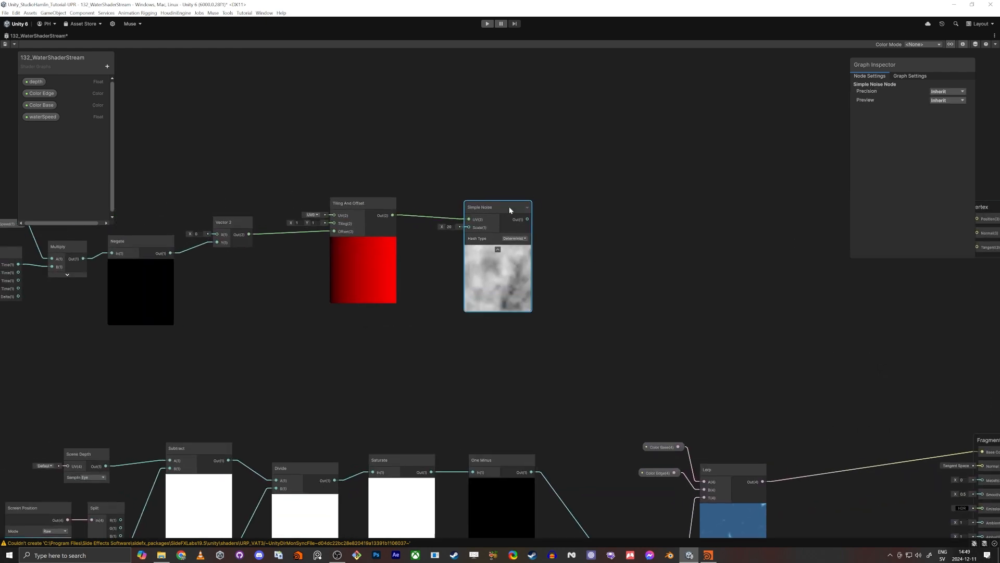
middle_drag(475, 385, 504, 242)
scroll(507, 264, down, 1)
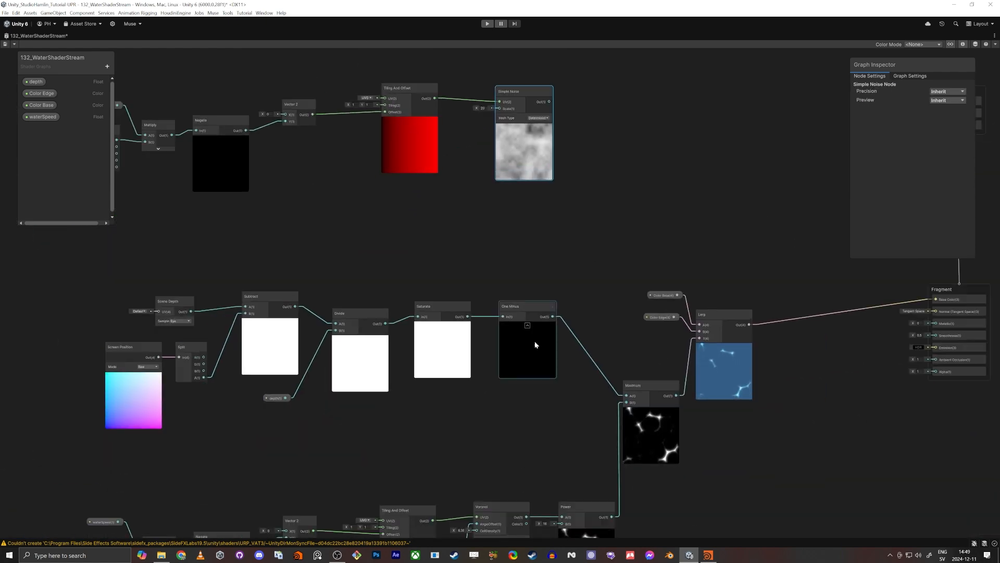
Add a Position node between Simple Noise and the Vertex block and connect its output to the block's Position input
scroll(535, 341, down, 2)
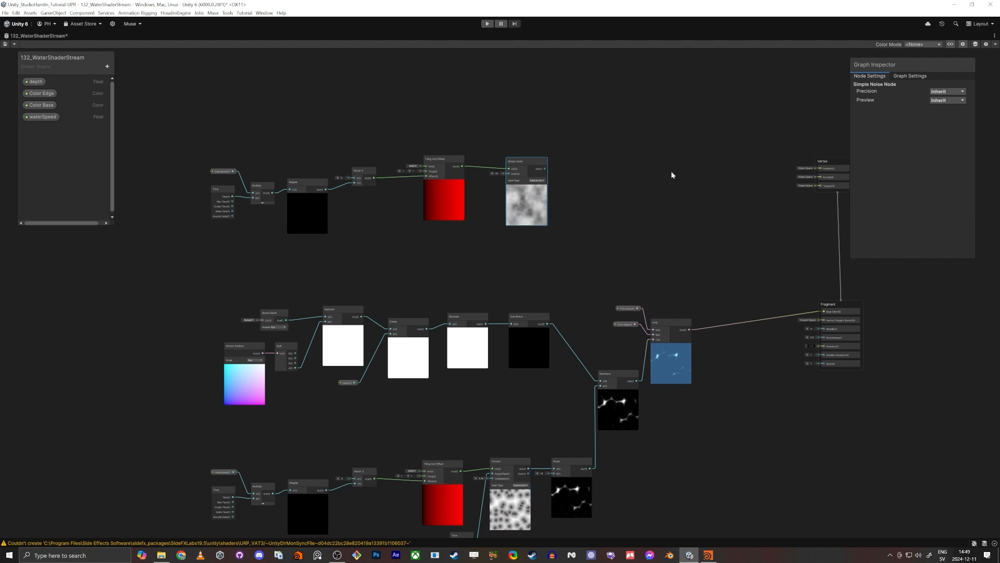
middle_drag(672, 175, 585, 275)
scroll(625, 274, up, 3)
middle_drag(681, 286, 604, 284)
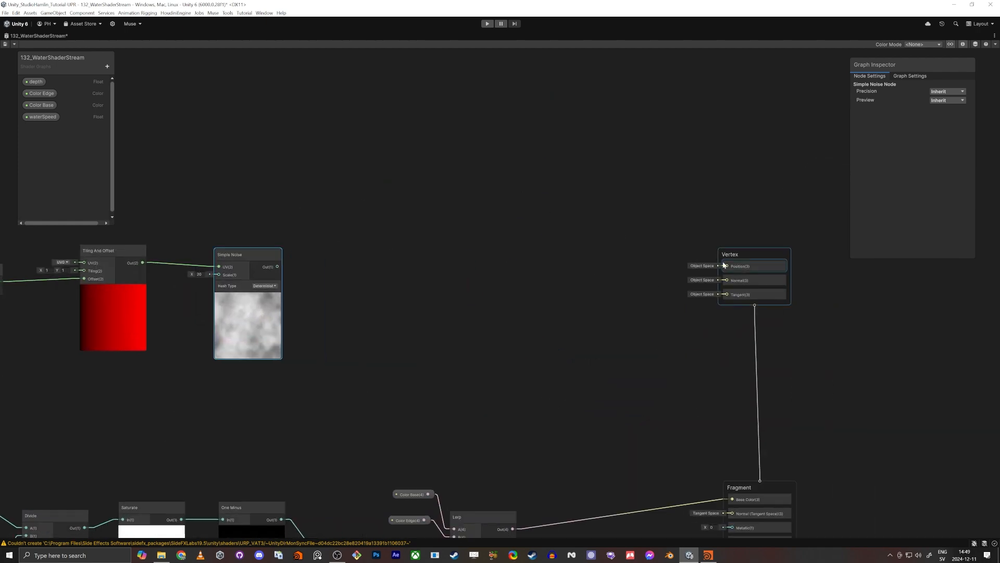
click(548, 224)
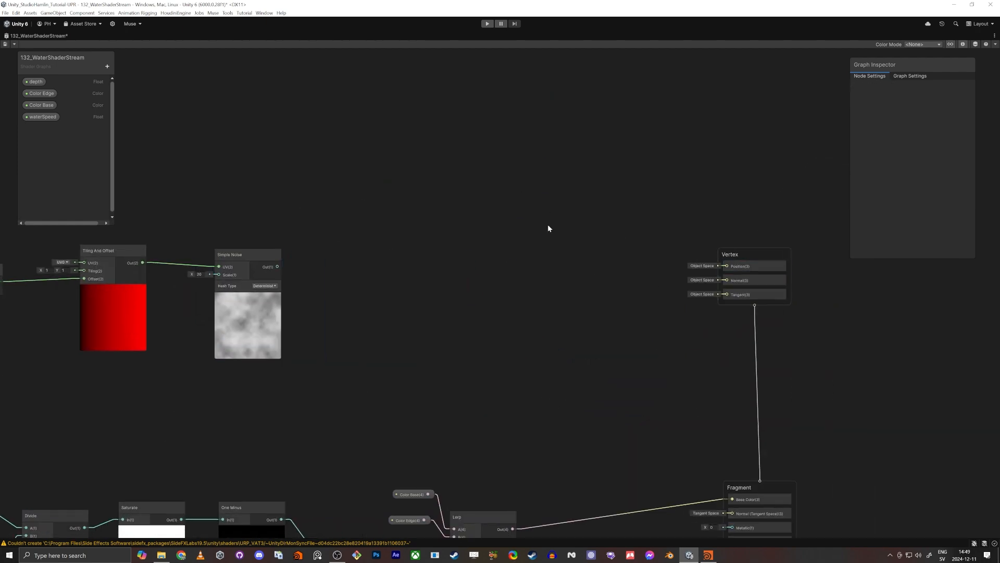
key(space)
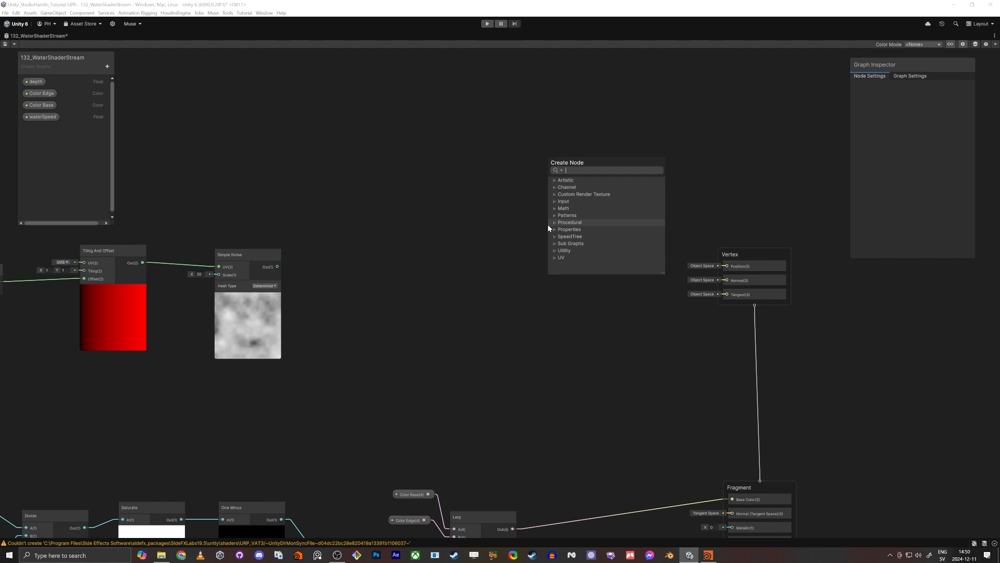
text(pos)
key(Return)
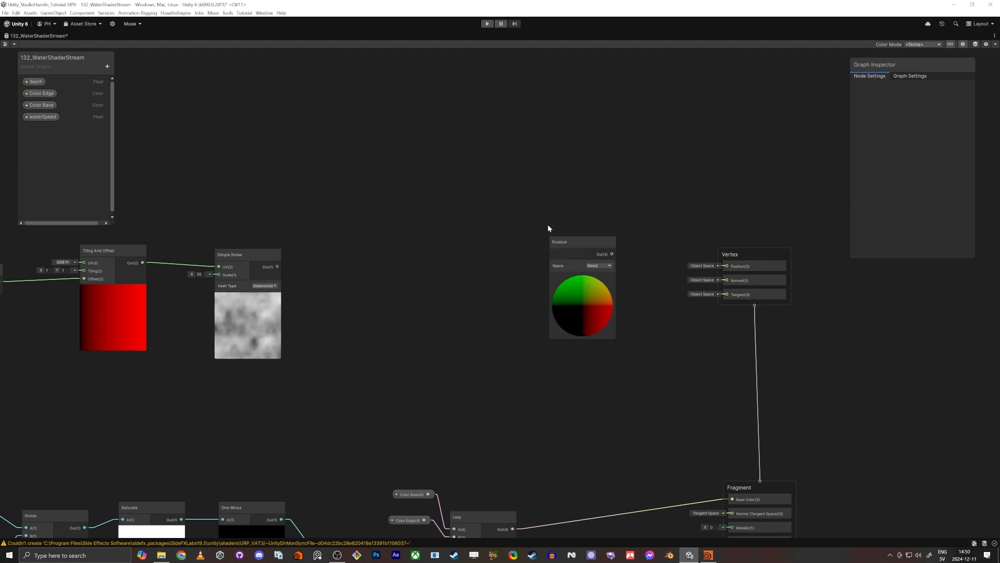
drag(559, 235, 424, 178)
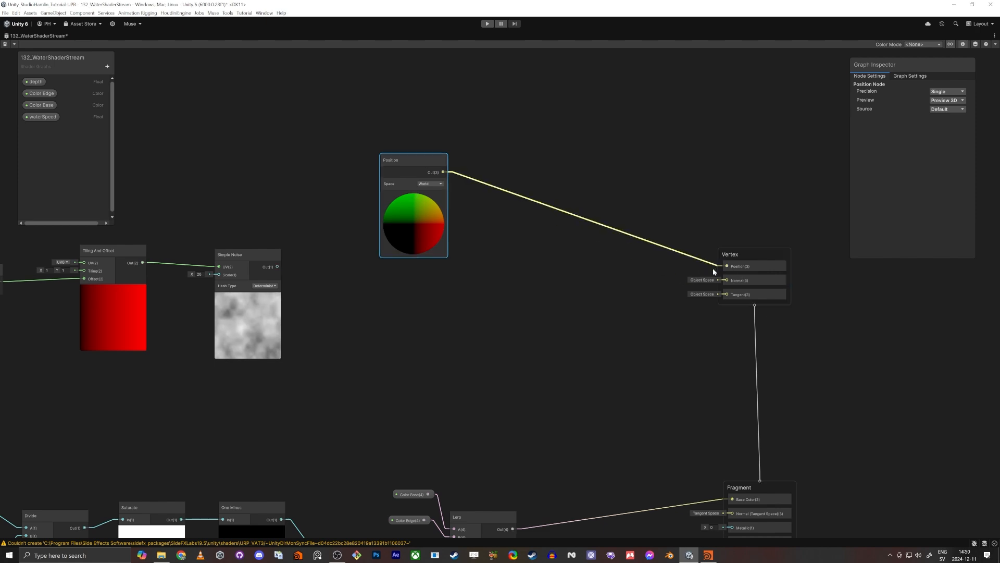
Return the maximized graph to the docked editor layout and save the shader graph
key(shift+space)
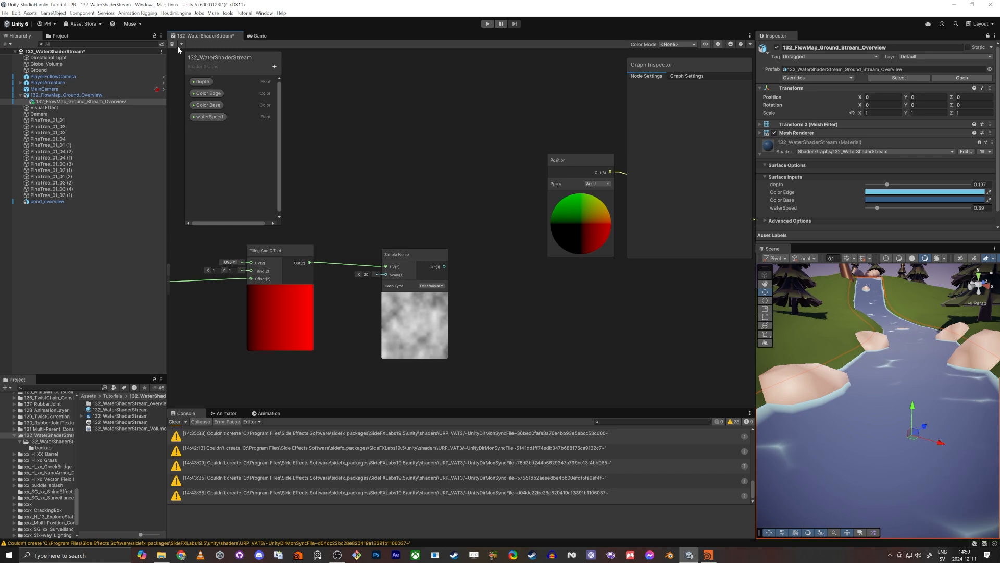
key(ctrl+s)
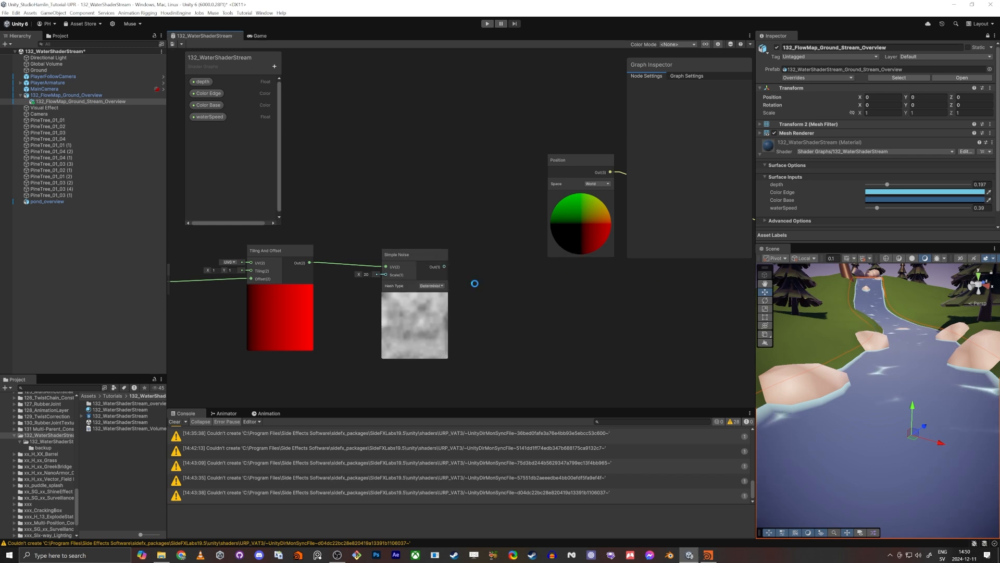
scroll(559, 299, down, 1)
middle_drag(733, 282, 527, 301)
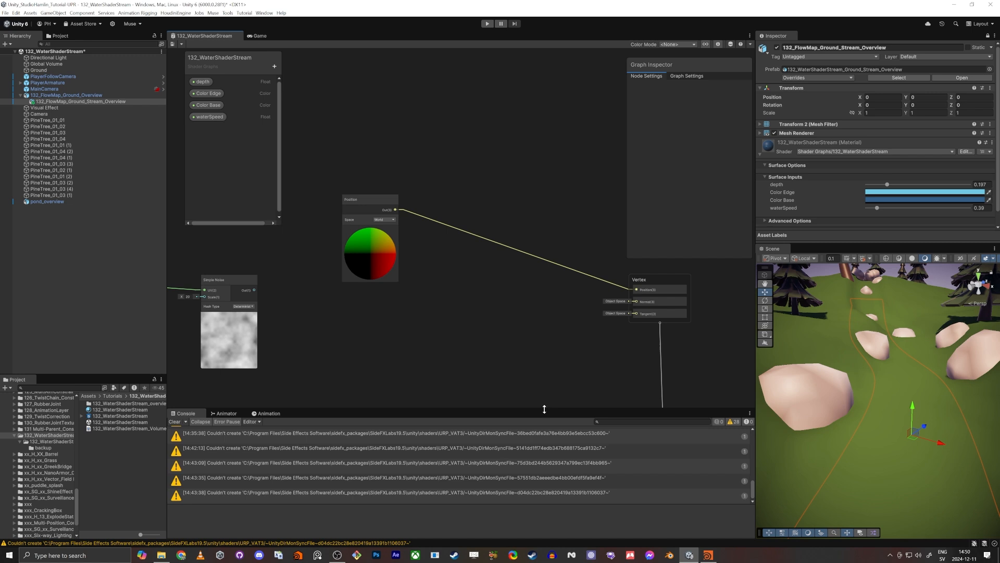
Enlarge the shader graph area by shrinking the Console beneath it
drag(545, 409, 545, 464)
middle_drag(440, 300, 448, 333)
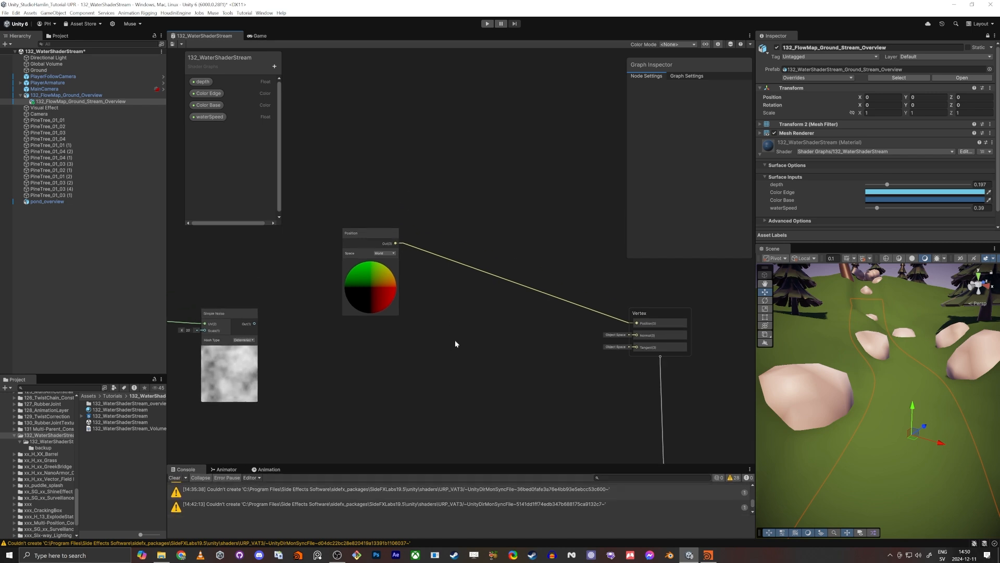
scroll(458, 326, up, 4)
scroll(466, 324, down, 2)
Reposition the Position node near the Vertex block, set its Space to Object and save the shader graph
drag(317, 200, 390, 254)
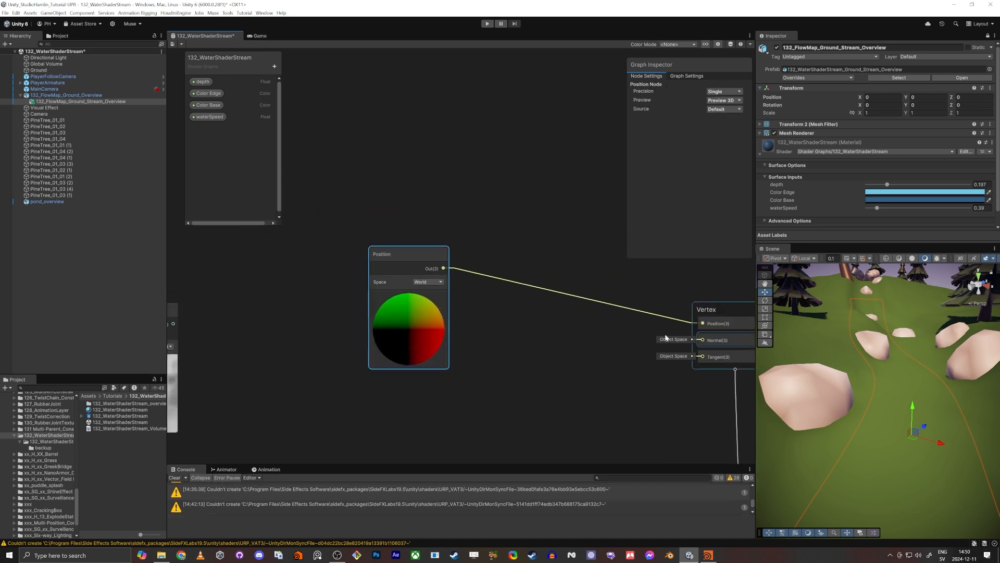
middle_drag(665, 320, 641, 320)
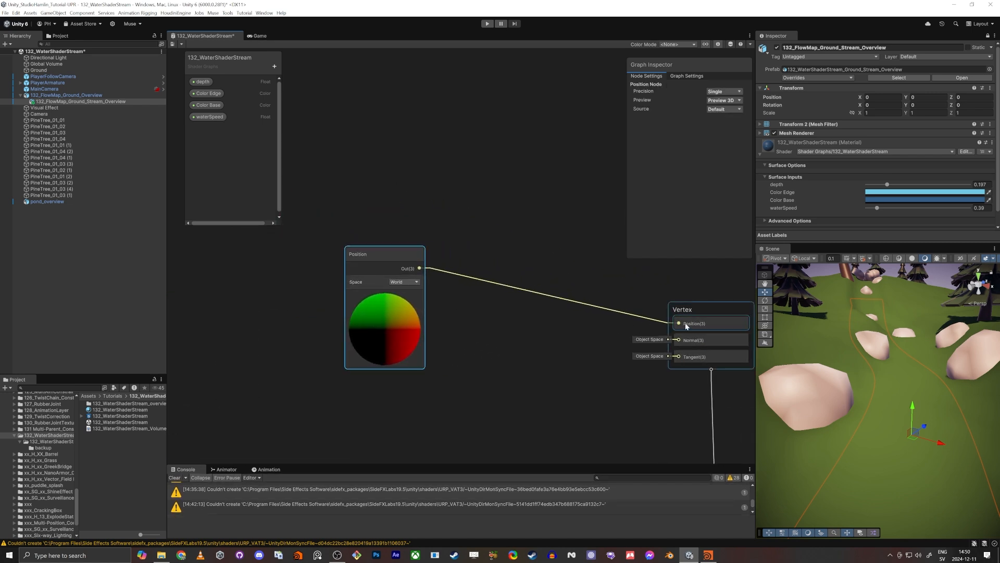
click(398, 282)
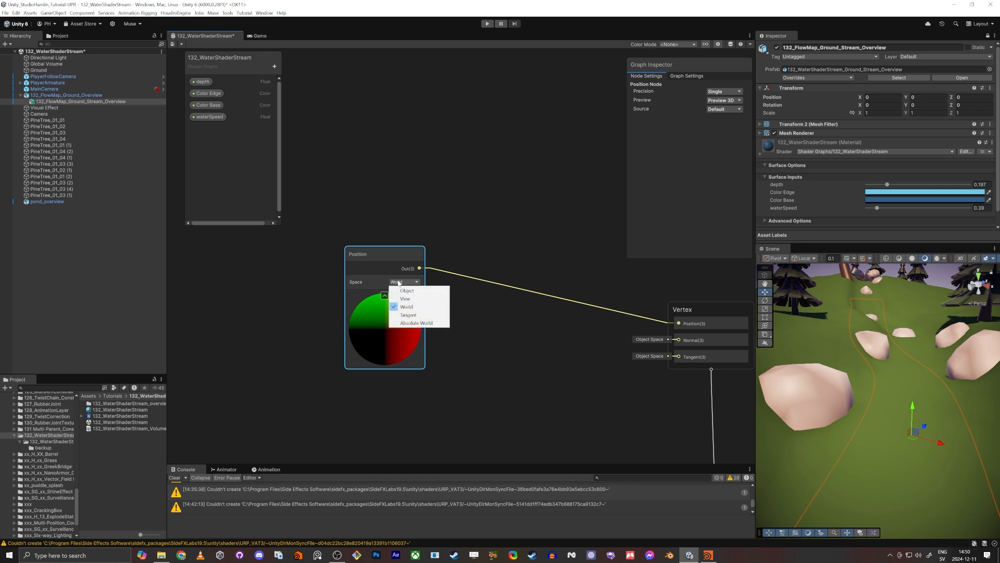
click(407, 290)
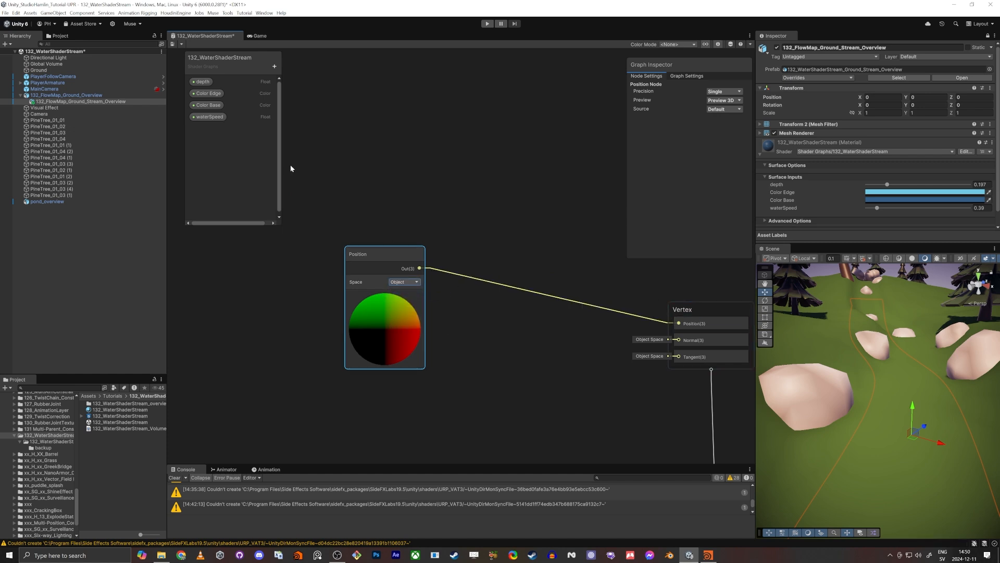
click(174, 45)
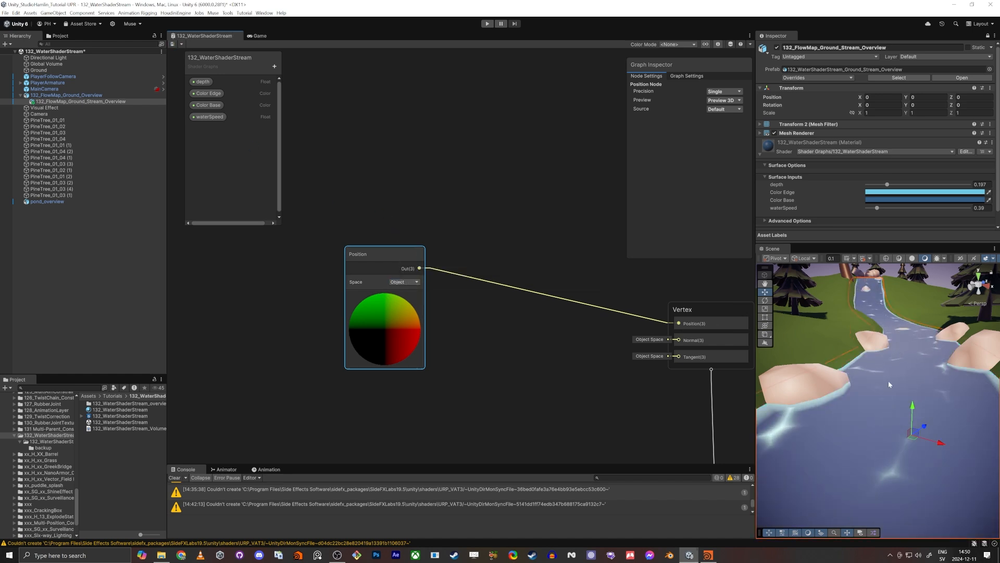
Insert an Add node between Position and the Vertex block's Position input, feeding Position into input A
drag(411, 272, 374, 255)
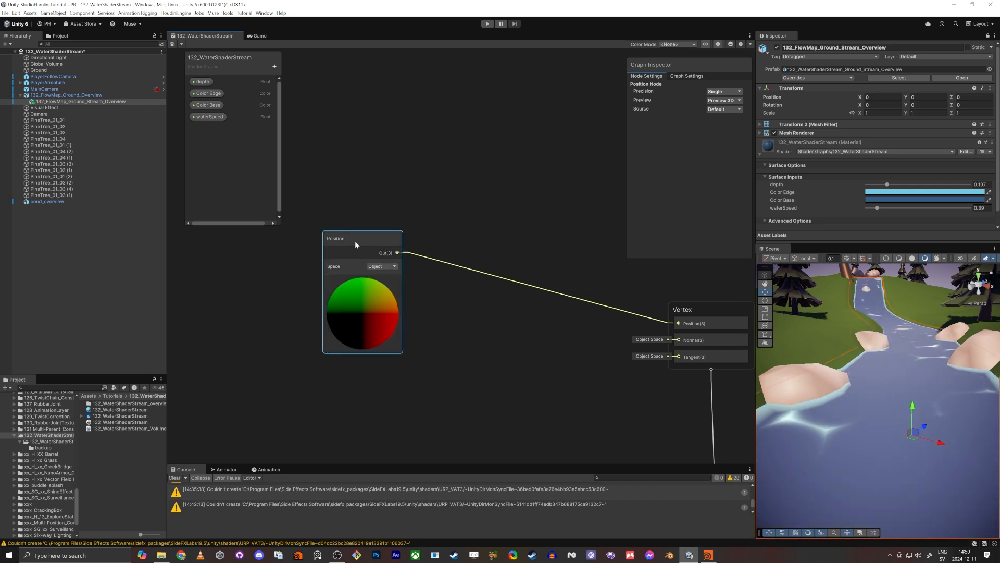
click(443, 330)
key(space)
text(add)
key(Return)
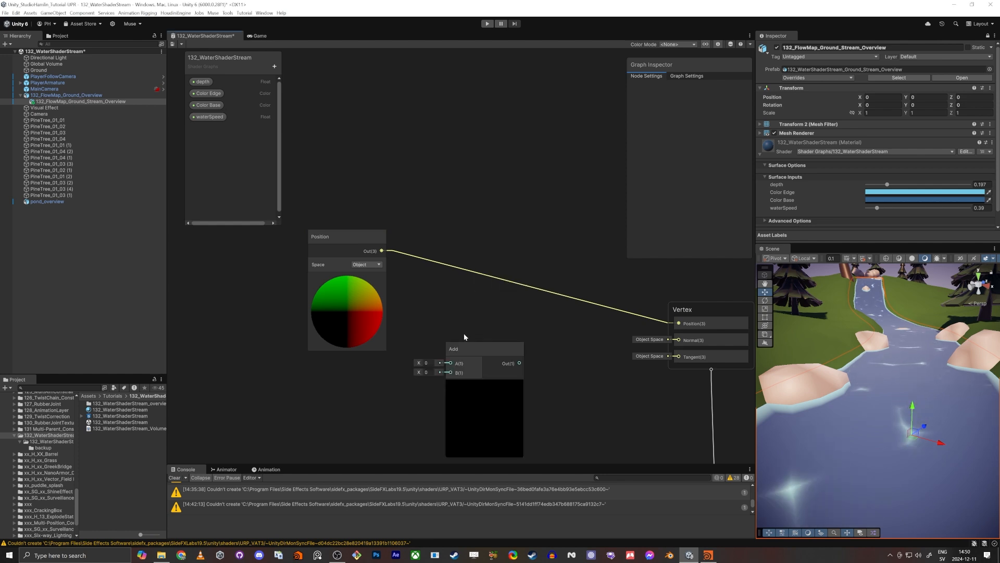
drag(382, 251, 417, 299)
drag(452, 369, 451, 364)
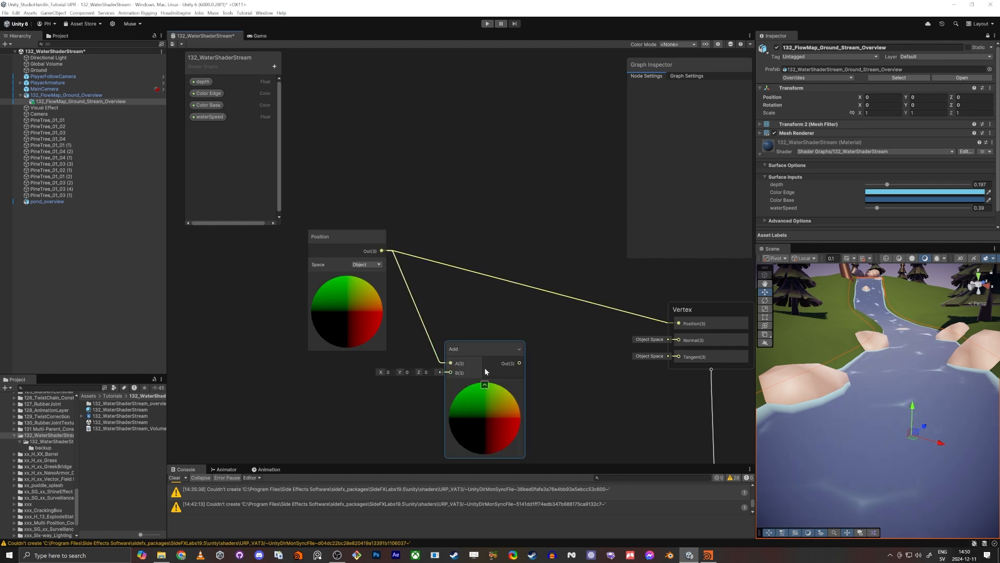
drag(519, 363, 677, 324)
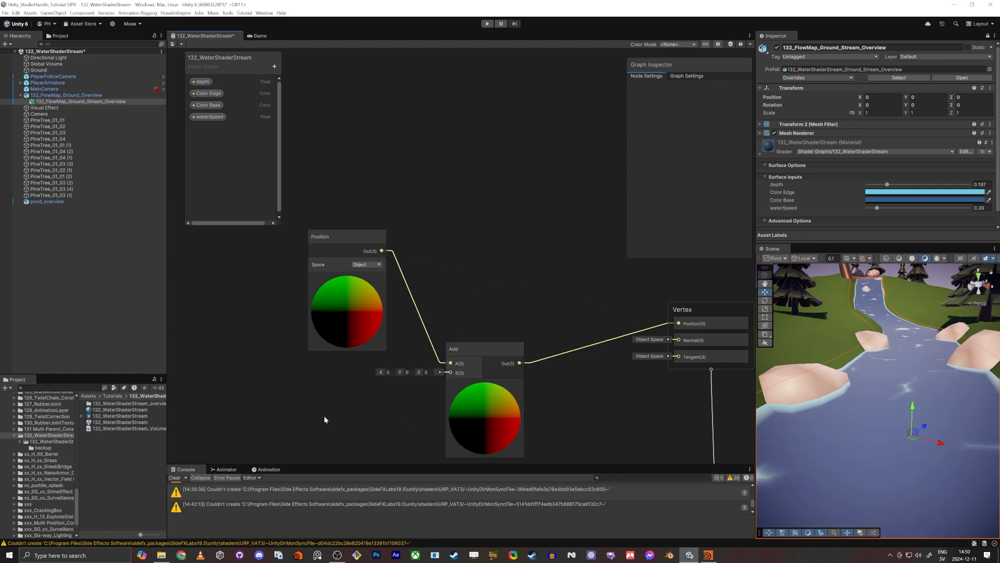
middle_drag(301, 424, 385, 399)
key(space)
text(vec)
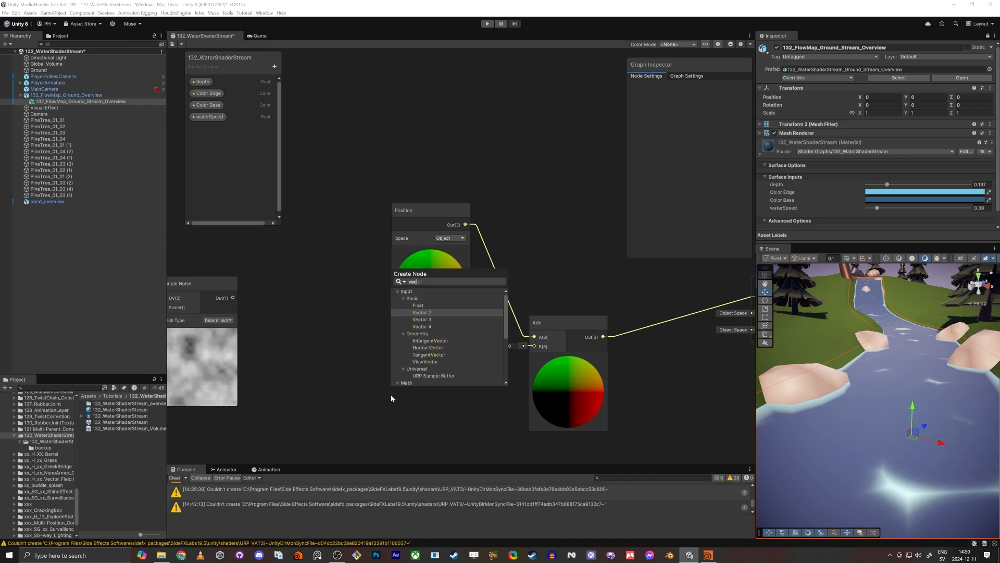
key(Down)
key(Return)
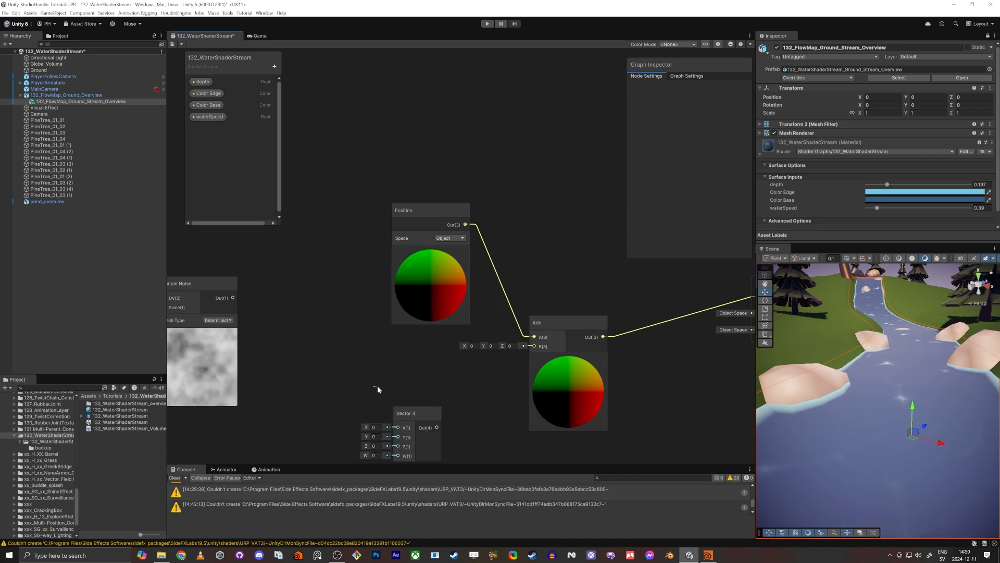
key(Delete)
Add a Vector 3 node, connect its output to the Add node's B input and place it below Position
key(space)
text(vec)
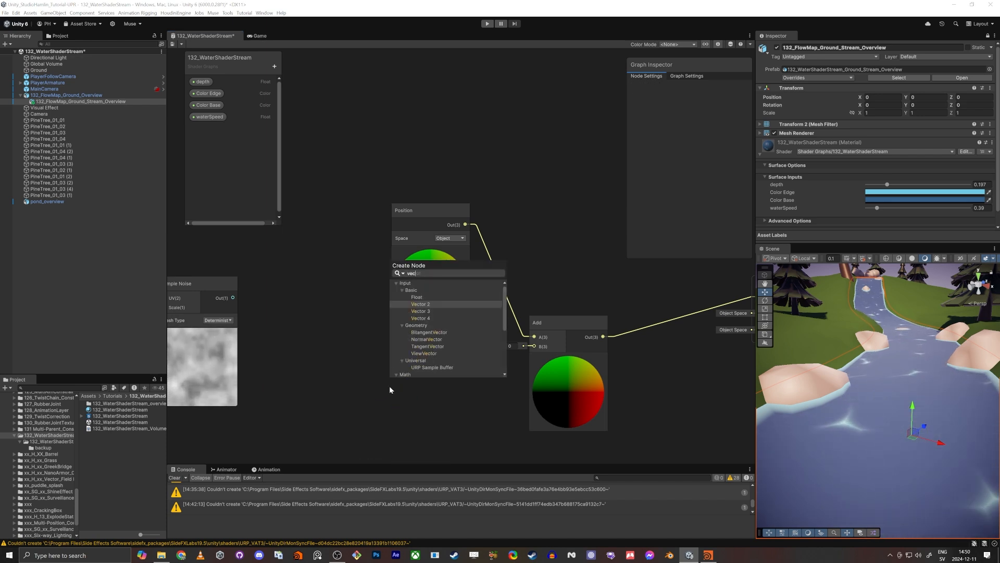
key(Down)
key(Return)
click(420, 405)
drag(419, 404, 542, 346)
drag(427, 379, 477, 346)
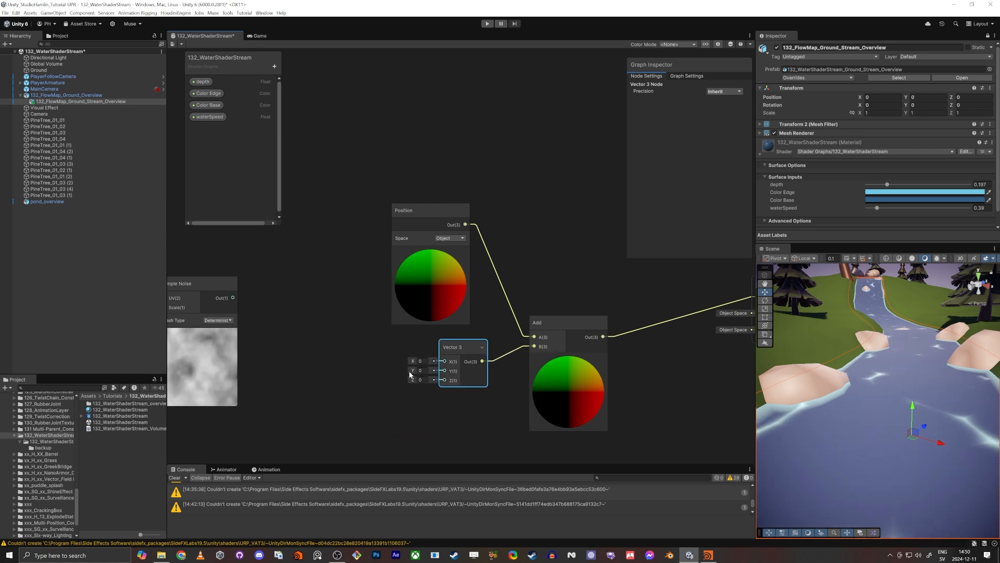
Try a negative Y value on the Vector 3 node, and undo the change
click(420, 371)
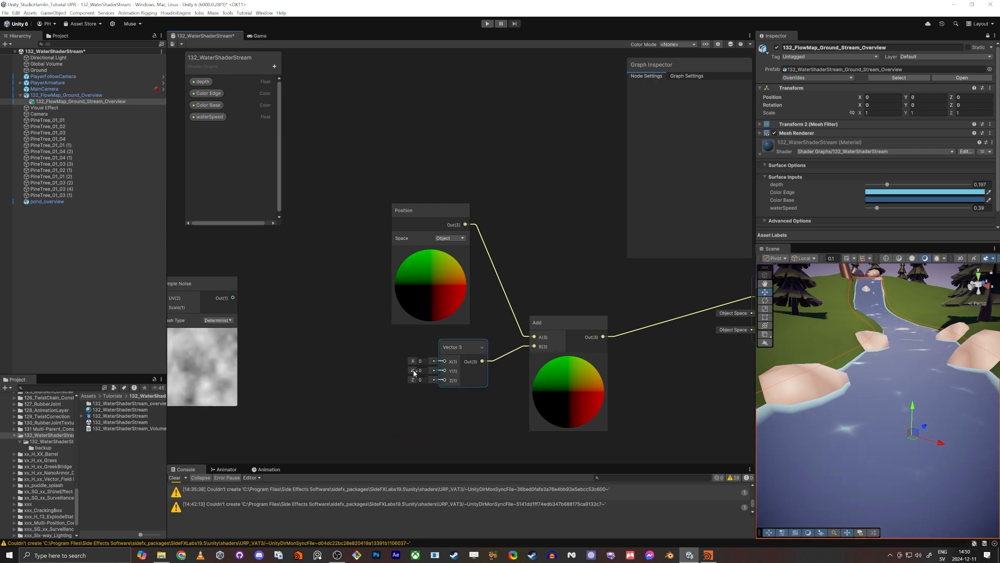
drag(414, 372, 397, 379)
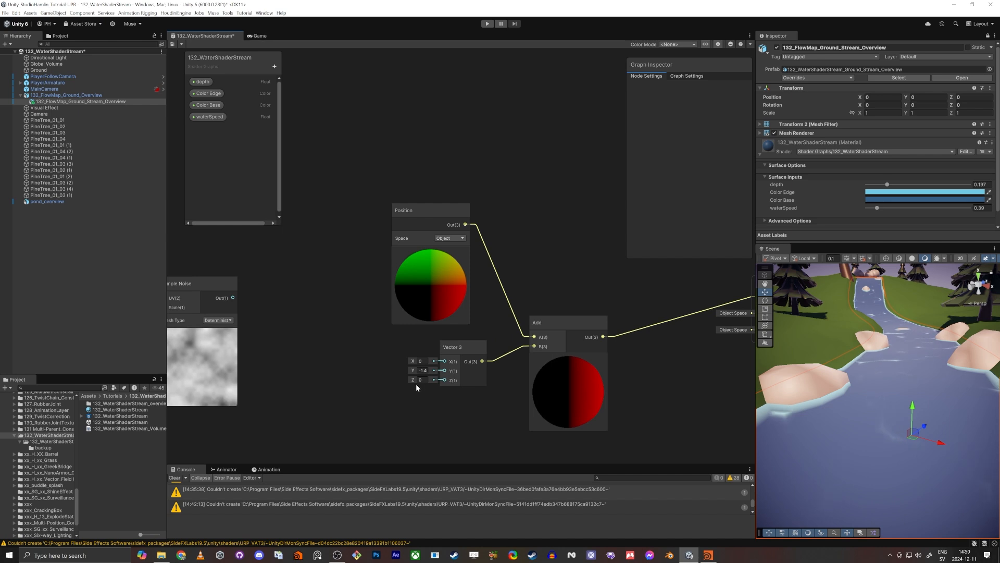
key(ctrl+z)
Connect Simple Noise's output to the Vector 3 node's Y input and save the graph to check the displaced stream in the scene
middle_drag(426, 358, 415, 345)
scroll(416, 345, up, 4)
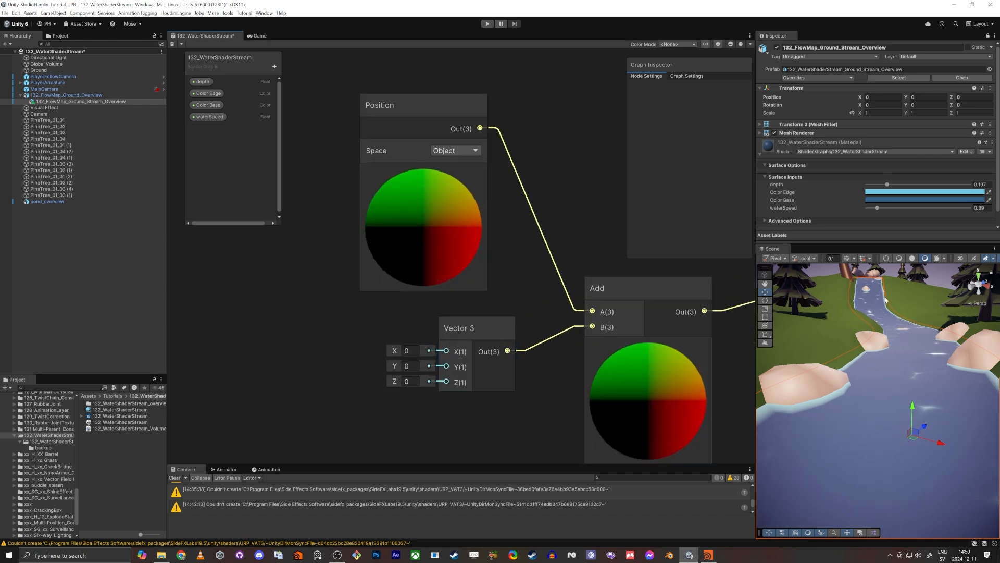
middle_drag(397, 402, 435, 375)
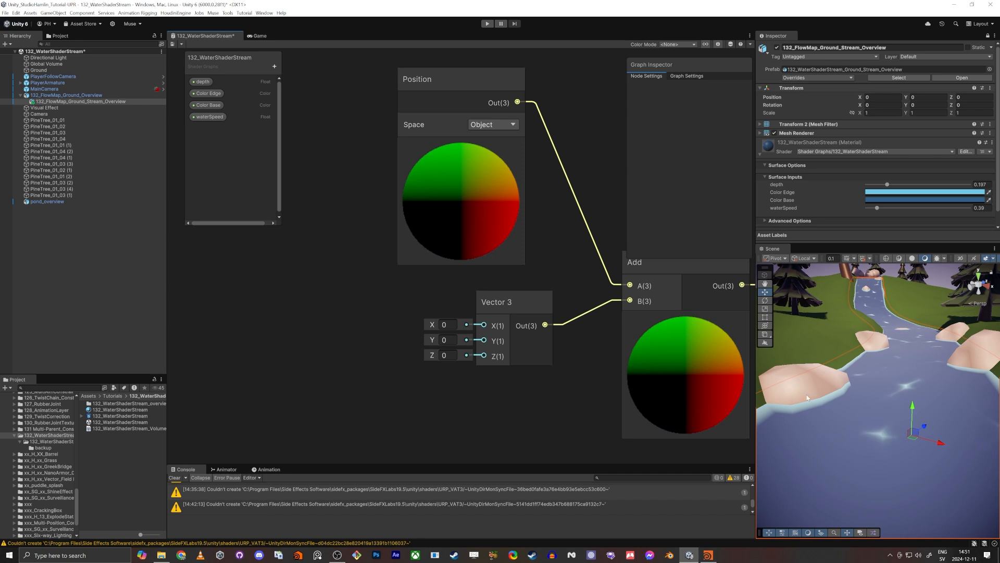
scroll(341, 414, down, 3)
middle_drag(384, 396, 428, 404)
click(508, 346)
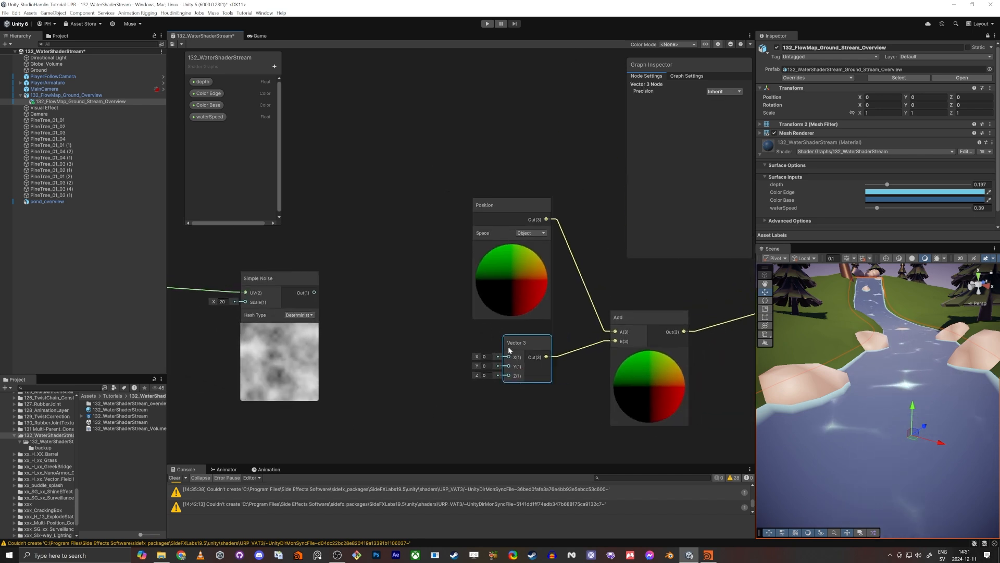
drag(508, 346, 486, 353)
drag(314, 292, 487, 373)
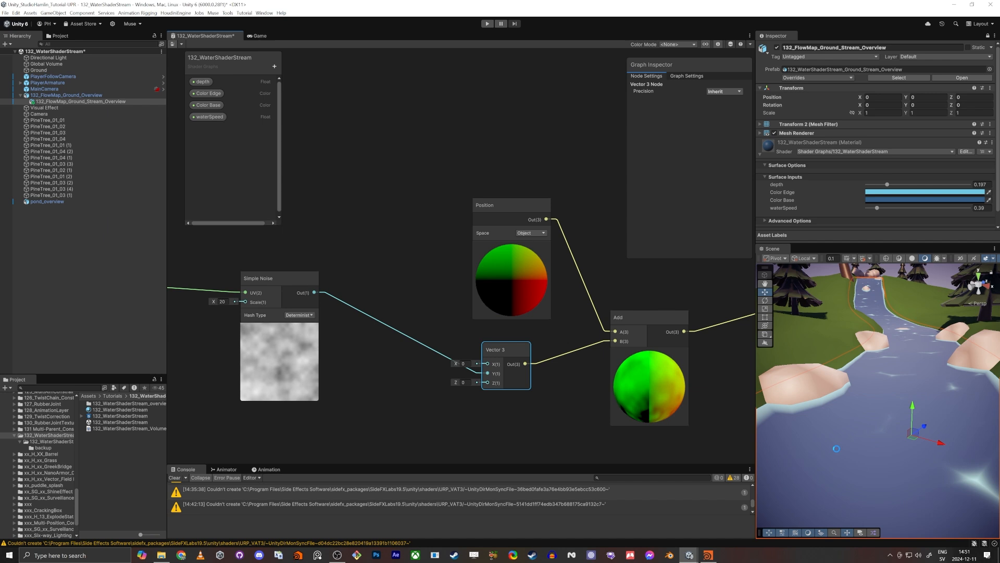
key(ctrl+s)
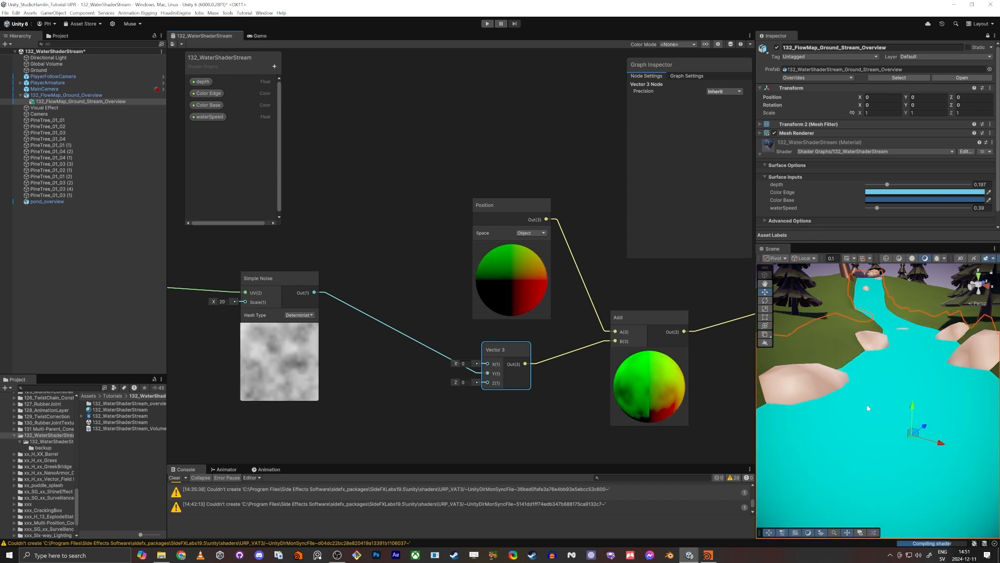
right_drag(876, 452, 885, 432)
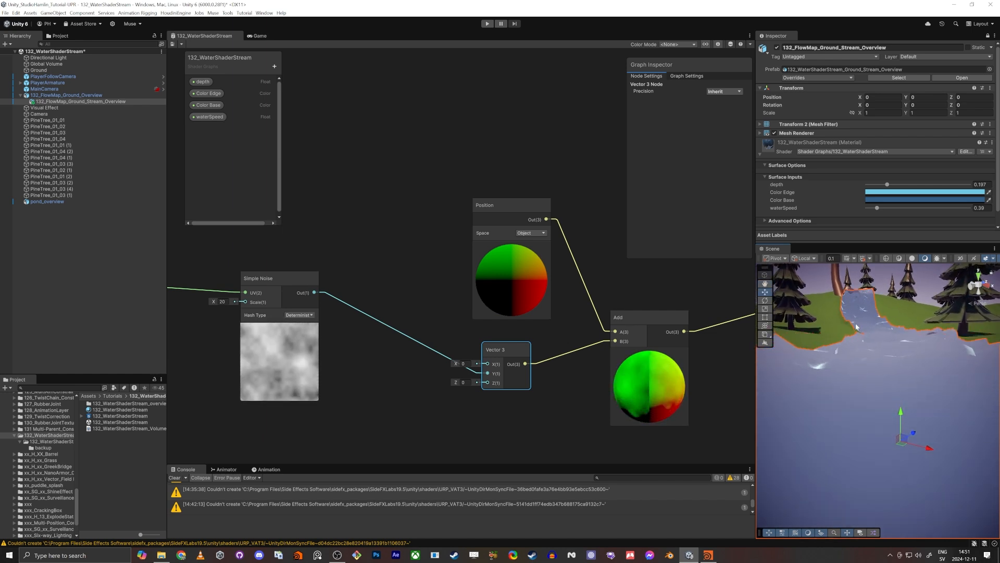
Switch to Houdini and frame the sweep2 stream mesh in the perspective view to examine its topology
key(alt+Tab)
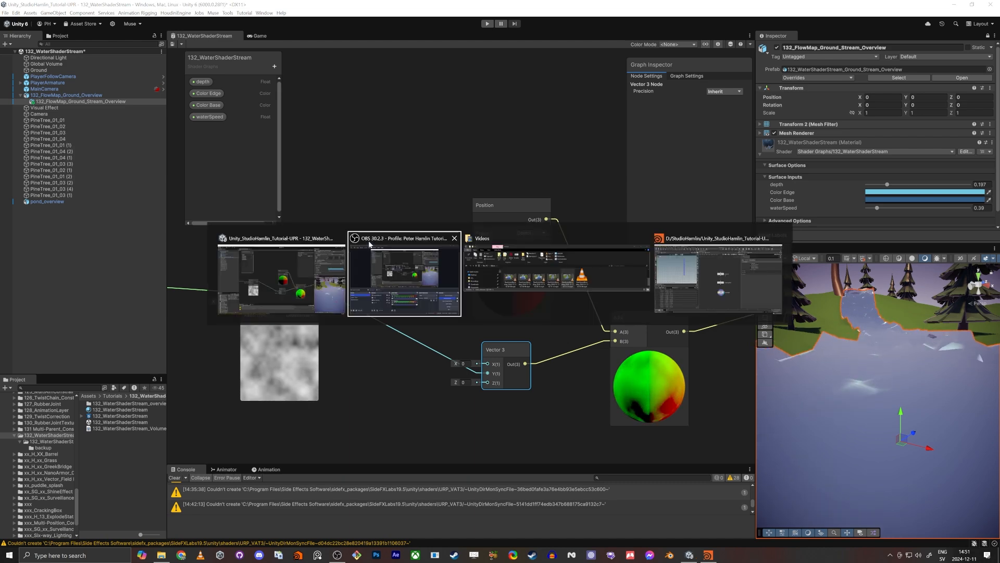
click(701, 259)
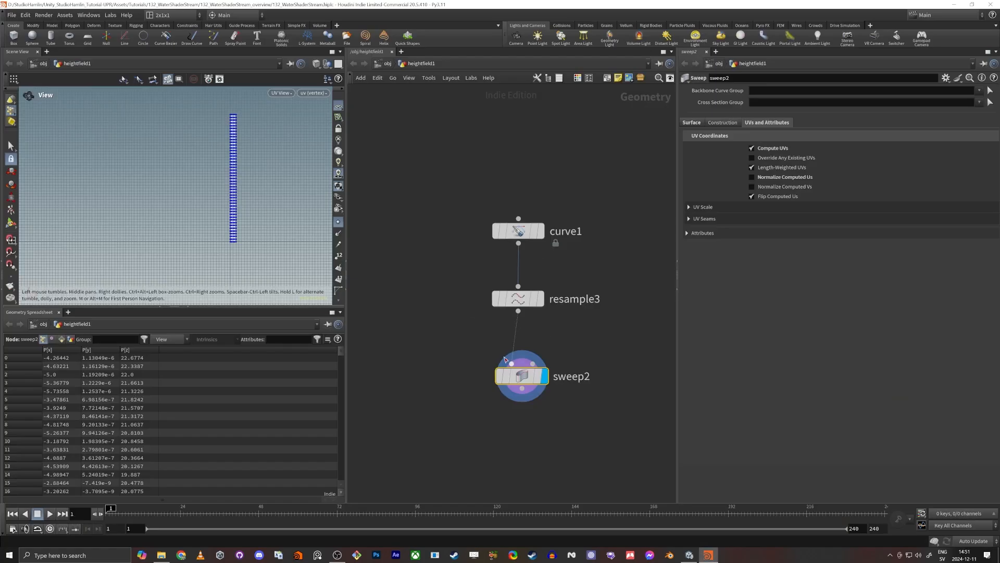
key(space+1)
key(f)
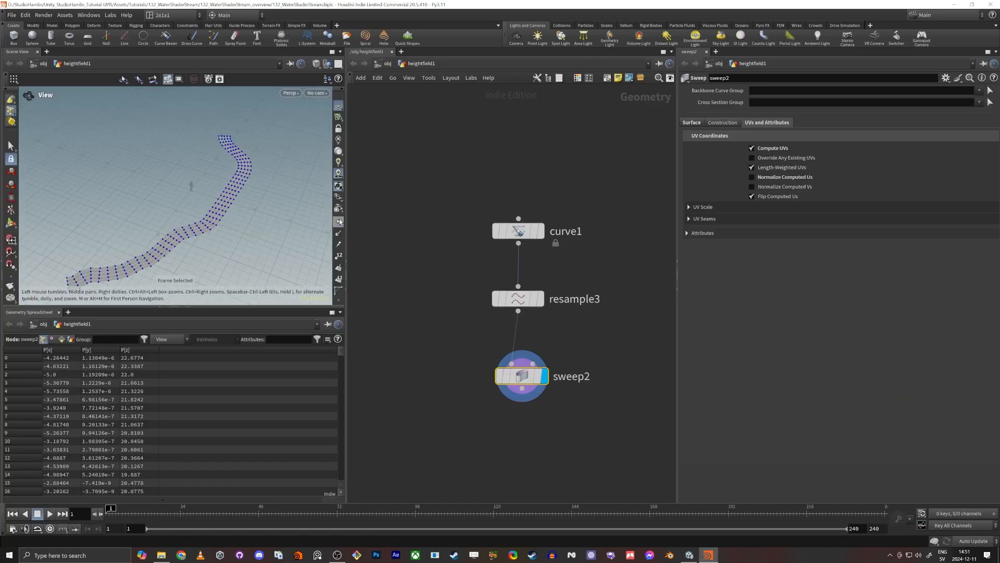
drag(217, 234, 190, 202)
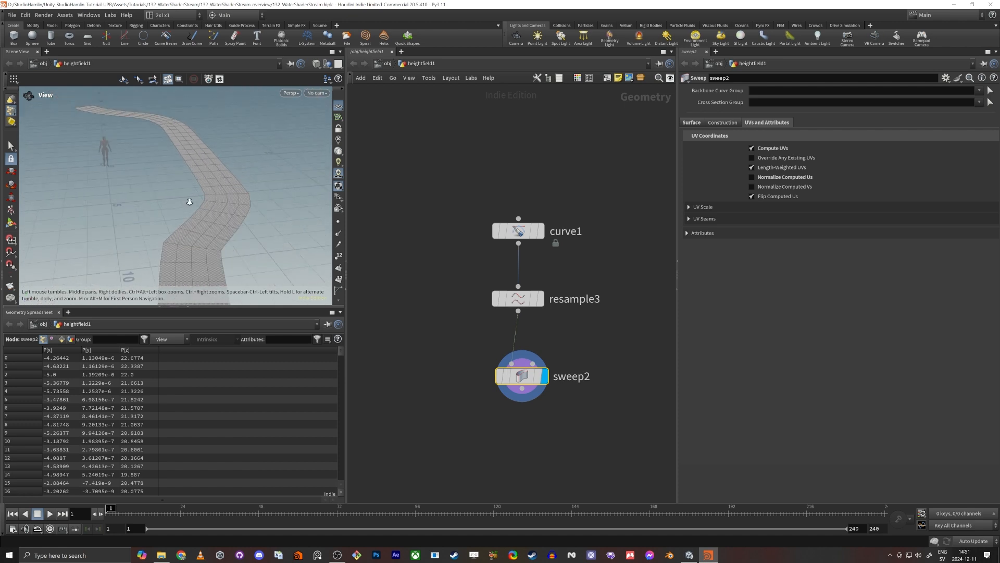
Show the sweep2 mesh in the UV view and examine how its UVs fill the tiles
click(525, 379)
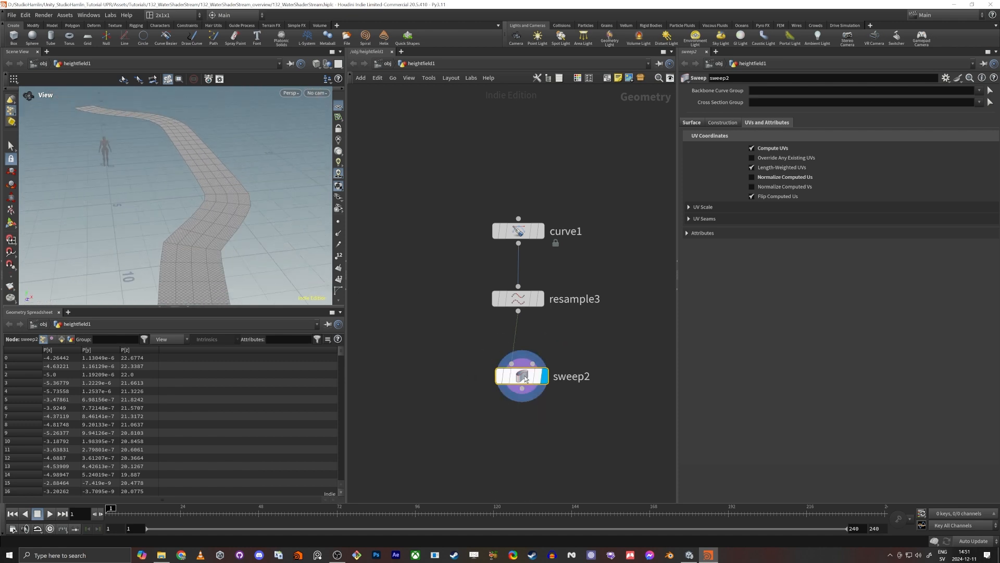
key(space+5)
right_drag(185, 254, 248, 241)
middle_drag(183, 242, 151, 224)
right_drag(150, 223, 267, 252)
middle_drag(267, 252, 154, 212)
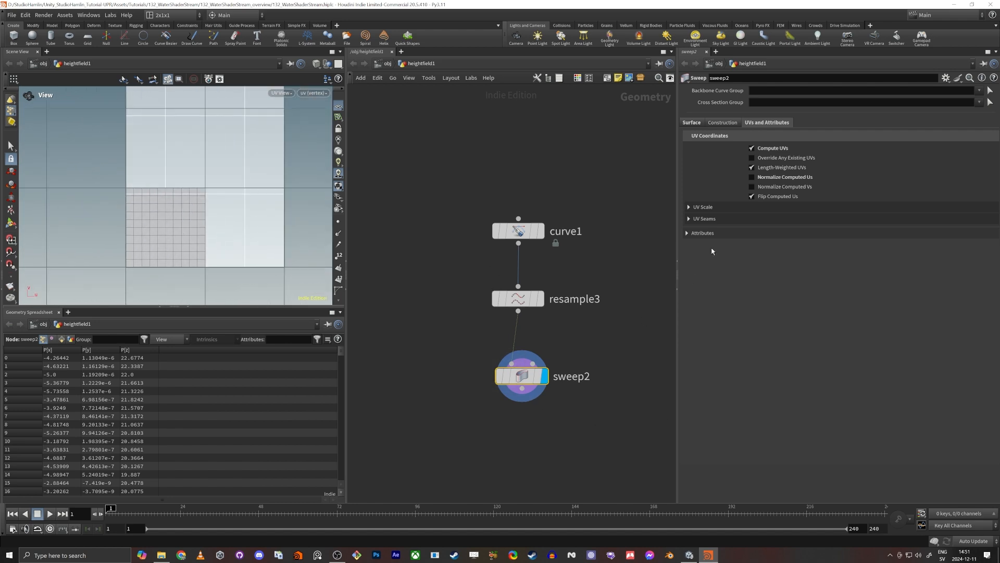
Enable Normalize Computed Us on sweep2 and inspect the updated UV layout
click(751, 178)
right_drag(84, 225, 181, 216)
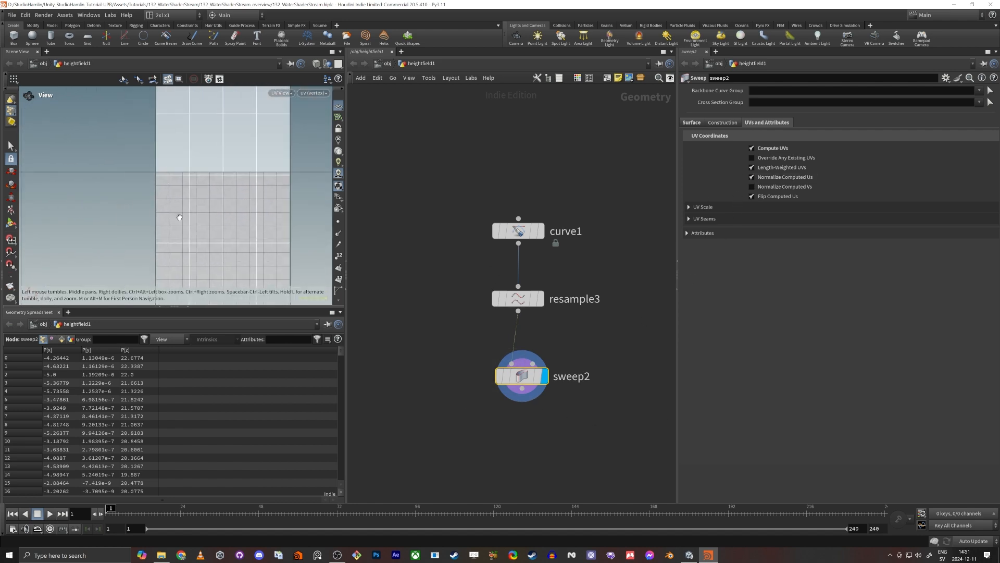
middle_drag(181, 216, 143, 187)
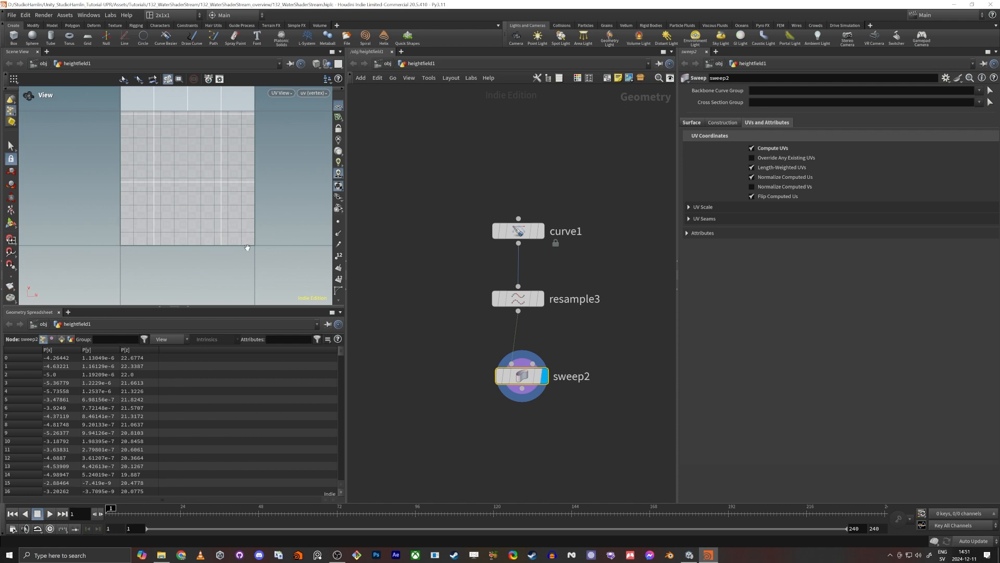
Switch to Unity and add a UV node above the noise-scrolling nodes in the water stream shader graph
key(alt+Tab)
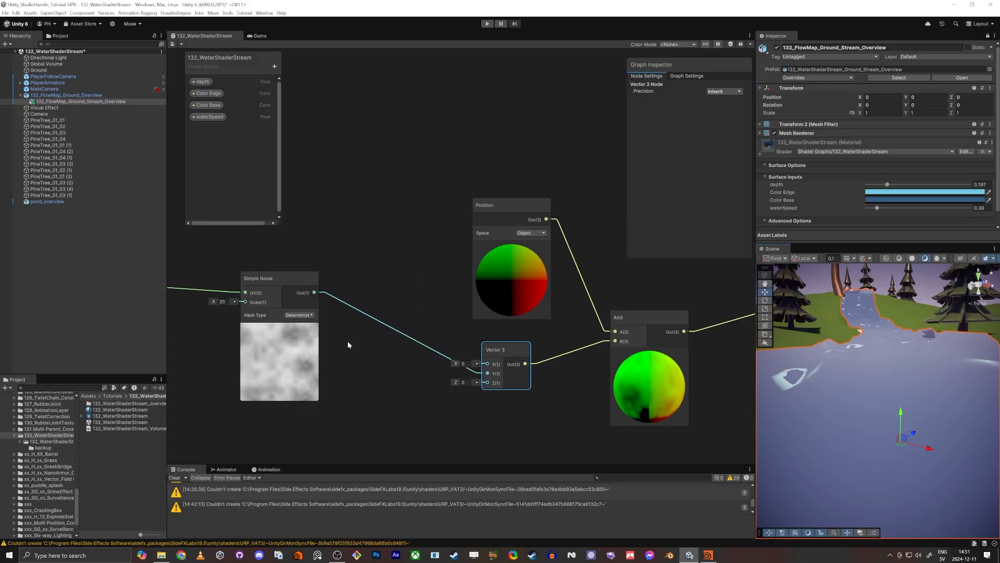
middle_drag(360, 361, 408, 320)
scroll(408, 320, down, 1)
middle_drag(401, 270, 432, 324)
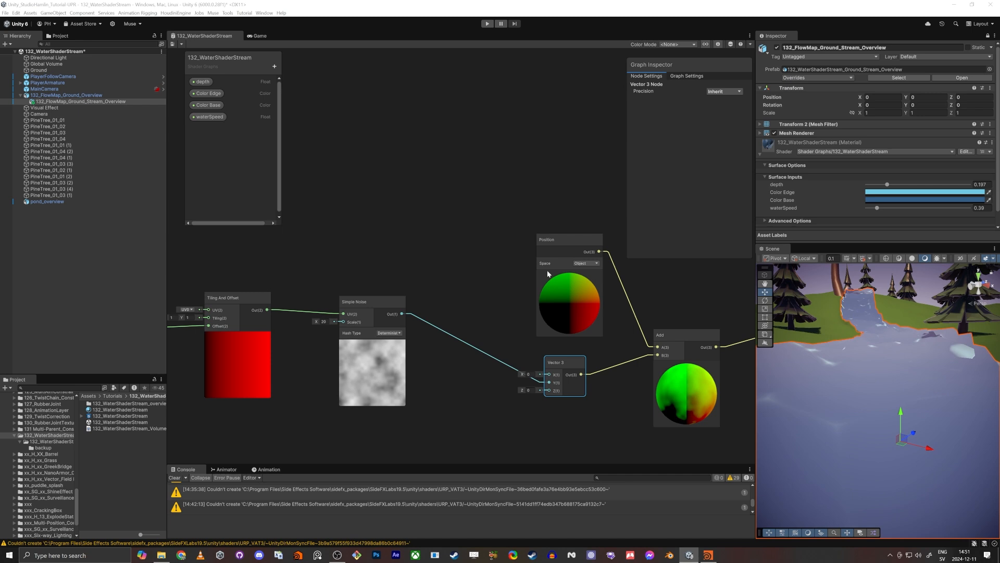
scroll(483, 246, down, 3)
middle_drag(326, 254, 450, 322)
key(space)
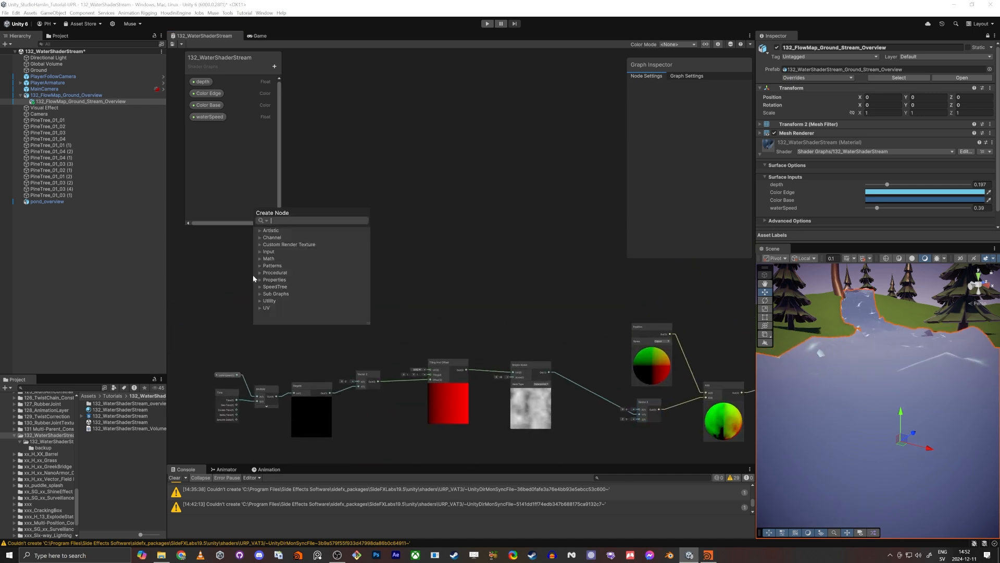
text(uv)
key(Return)
scroll(328, 323, up, 4)
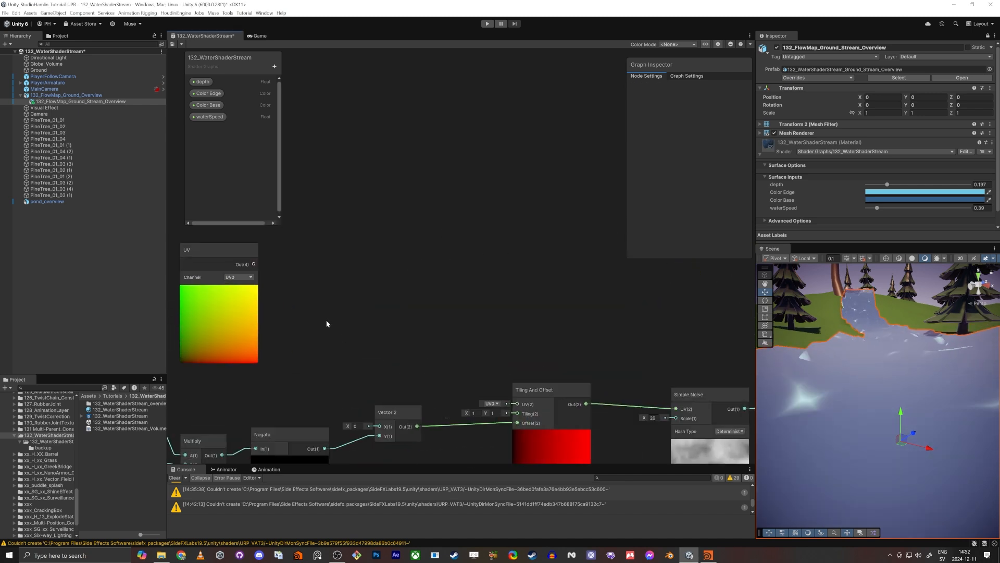
Add a Swizzle node fed by the UV node's output and set its mask to x
key(space)
text(swizzle)
key(Return)
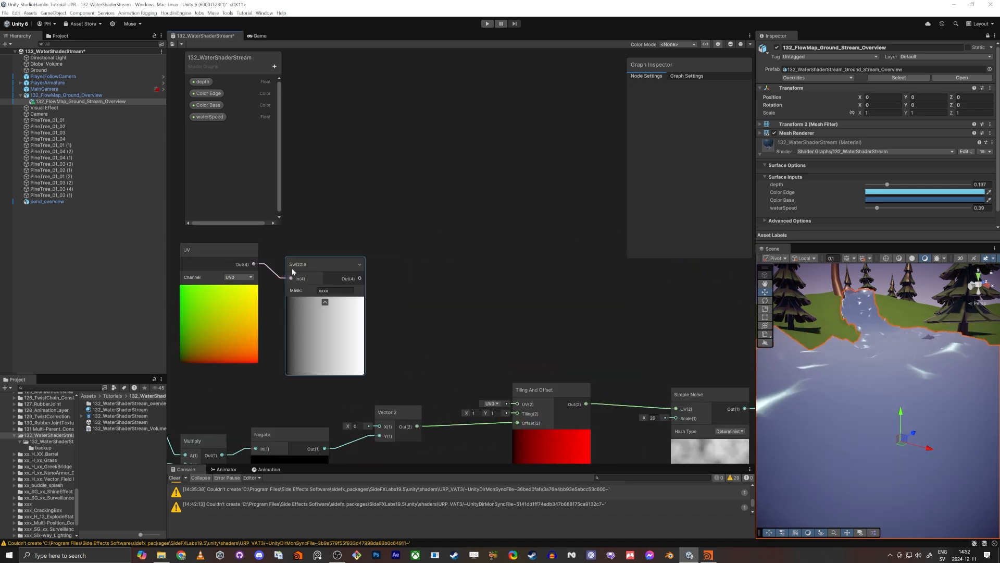
drag(335, 290, 283, 295)
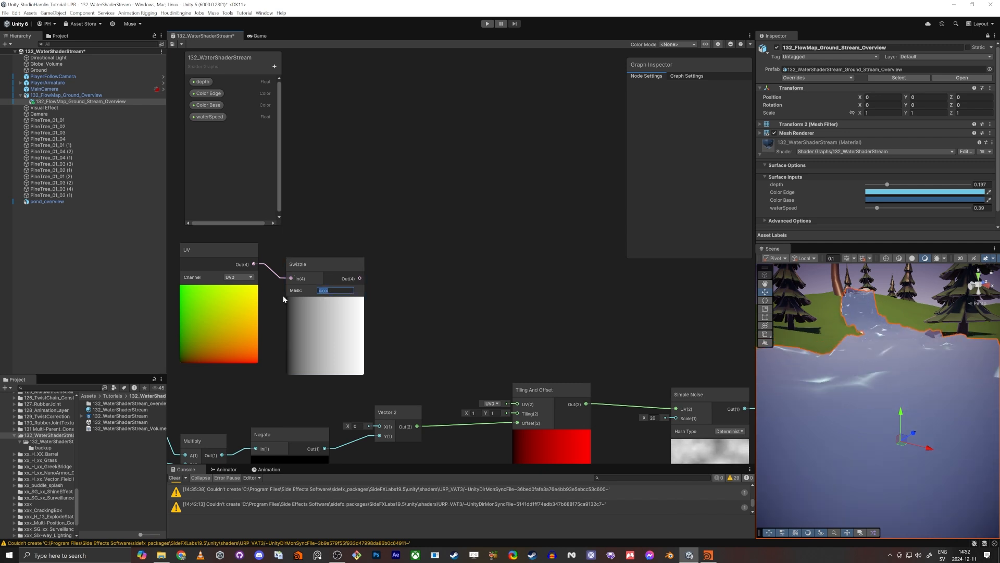
text(x)
click(466, 273)
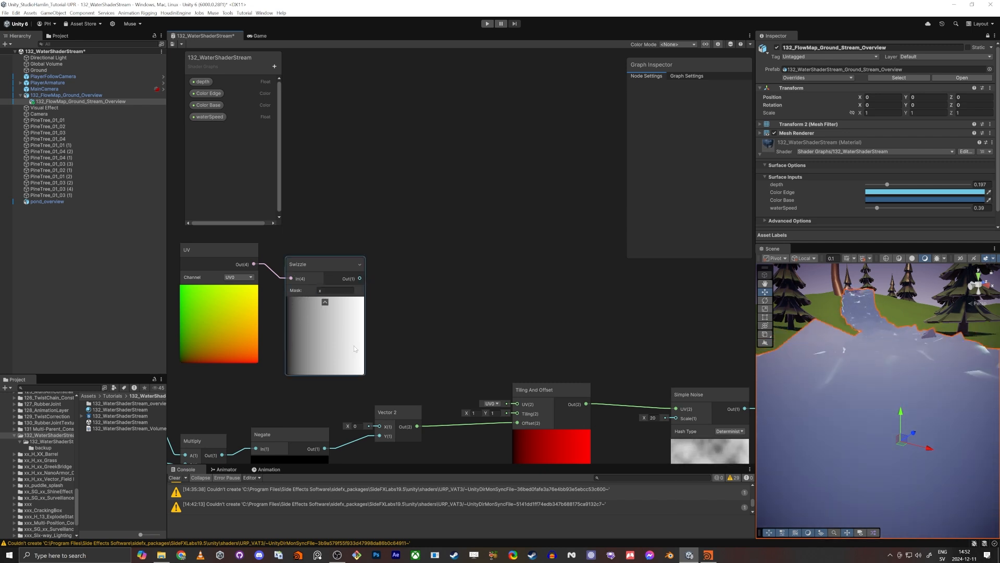
Switch to Houdini to check the sweep2 UV layout against the Swizzle gradient, and return to the Unity shader graph
key(alt+Tab)
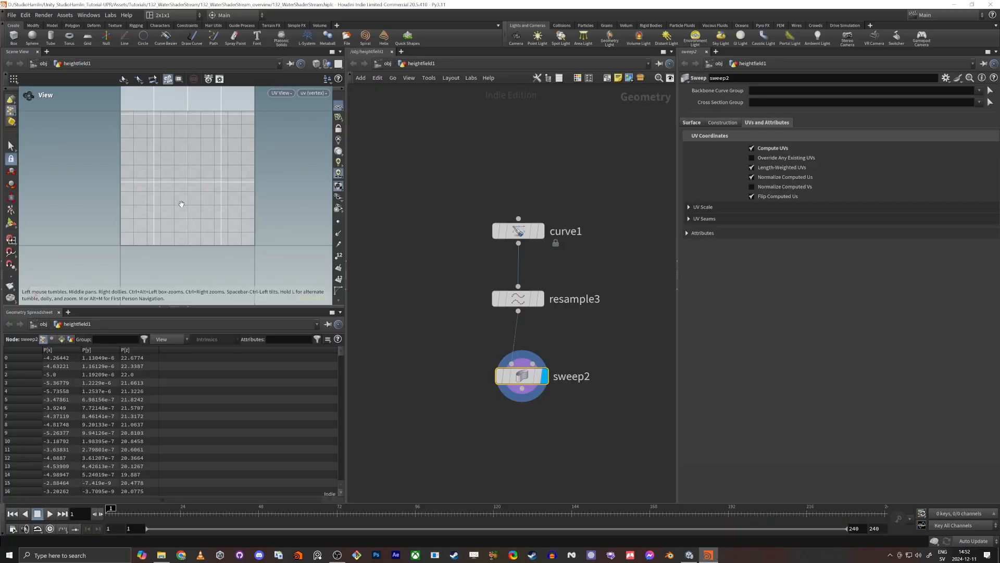
key(alt+Tab)
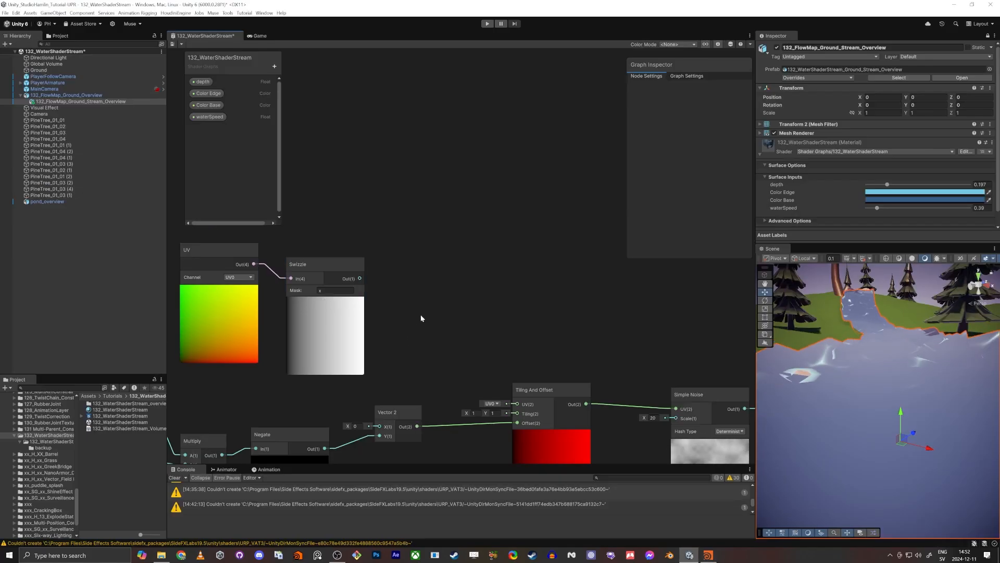
middle_drag(474, 287, 456, 303)
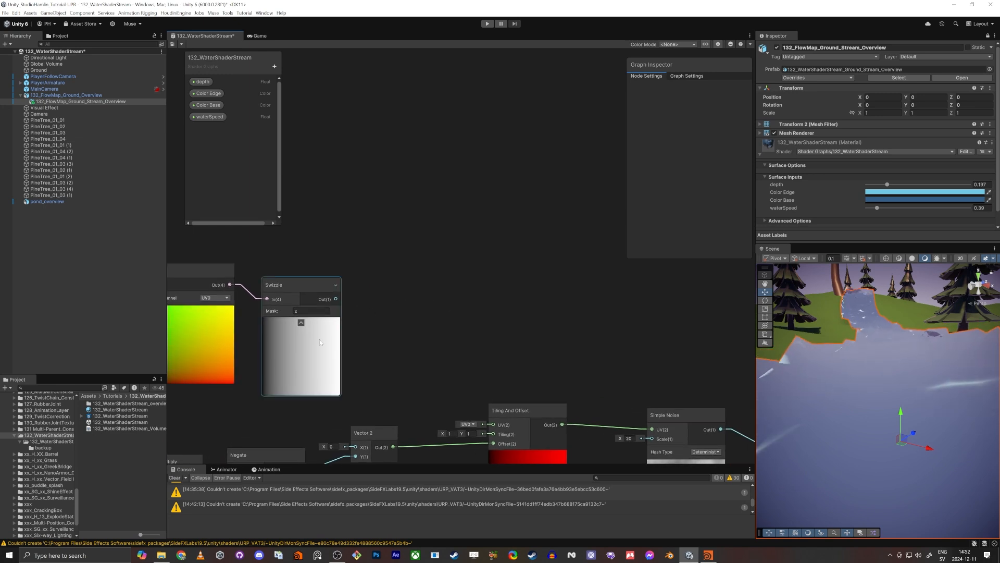
Add a Multiply node with Swizzle's output in its A input and move it further from Swizzle
drag(336, 300, 442, 282)
text(multi)
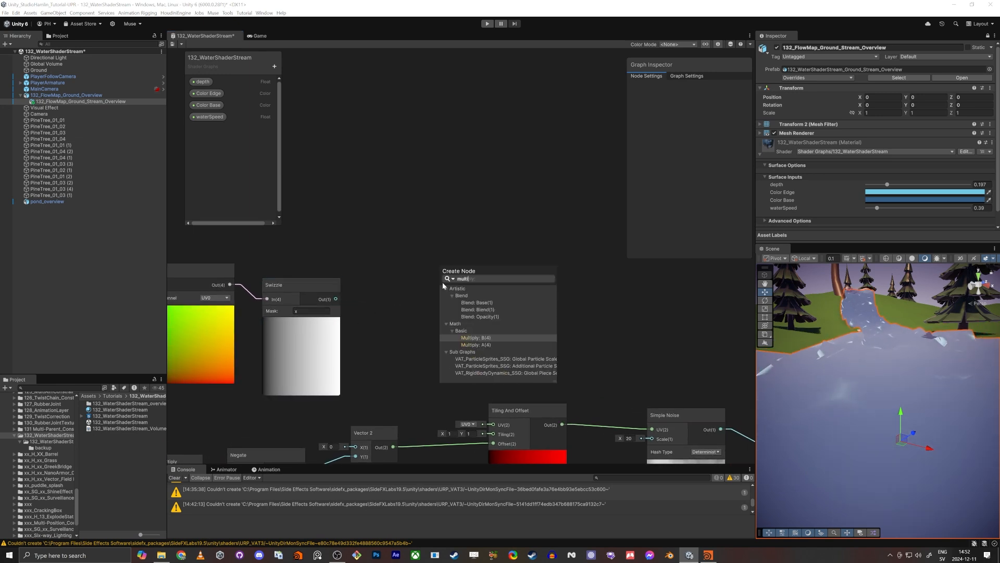
key(Return)
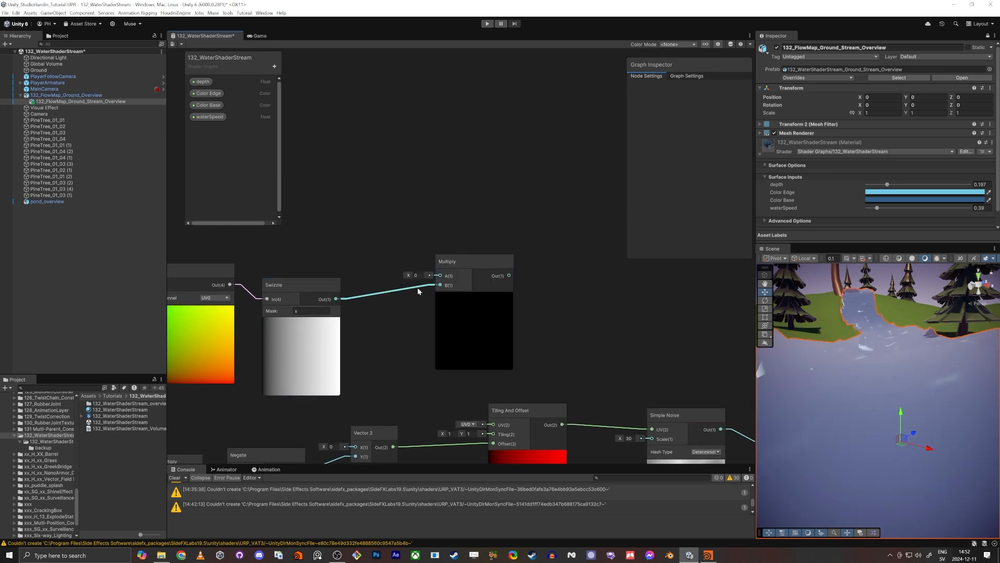
drag(486, 261, 553, 255)
Add a Constant node set to PI and connect its output to Multiply's B input
key(space)
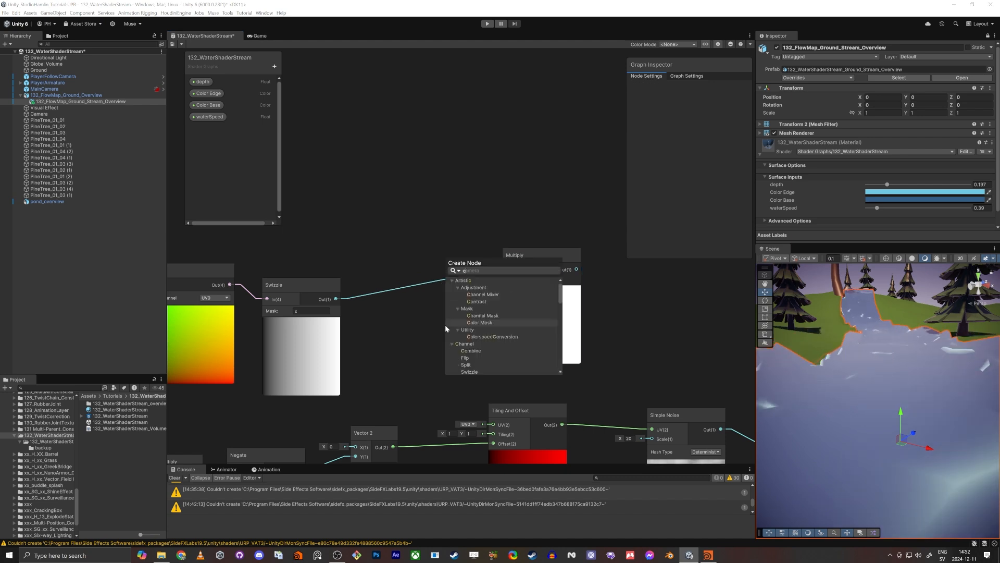
text(const)
key(Return)
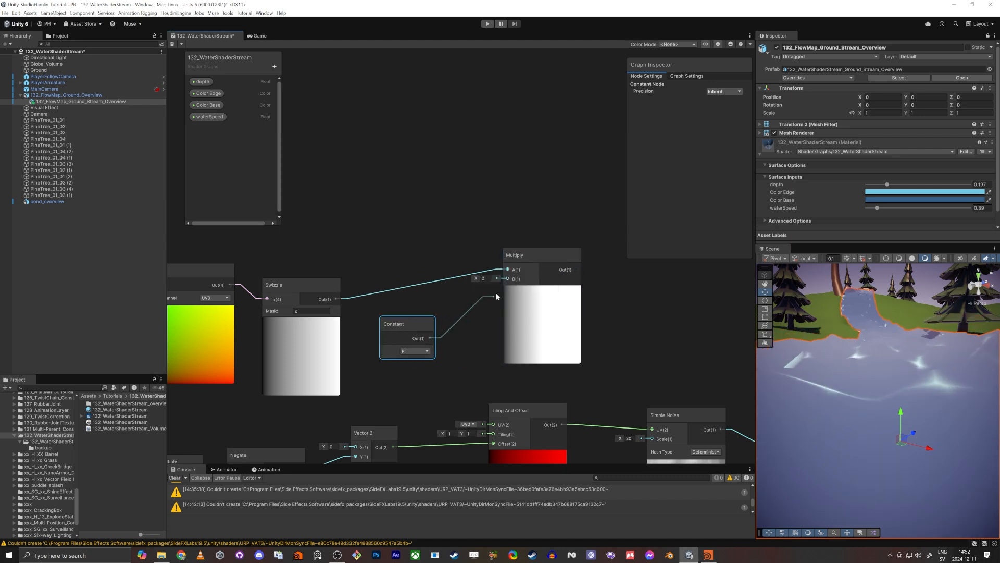
drag(496, 296, 507, 279)
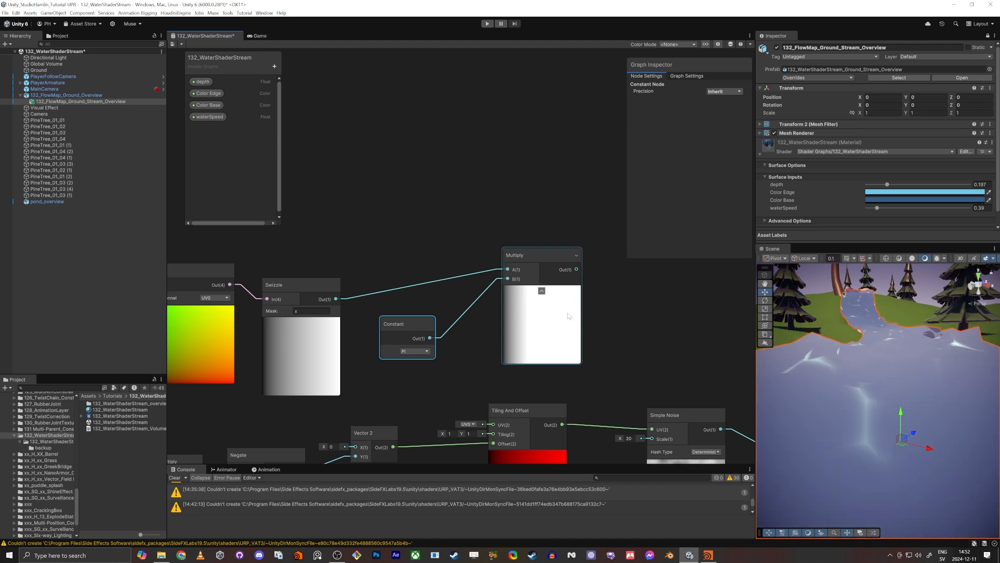
Add a Sine node fed by Multiply's output
click(612, 307)
middle_drag(612, 307, 519, 339)
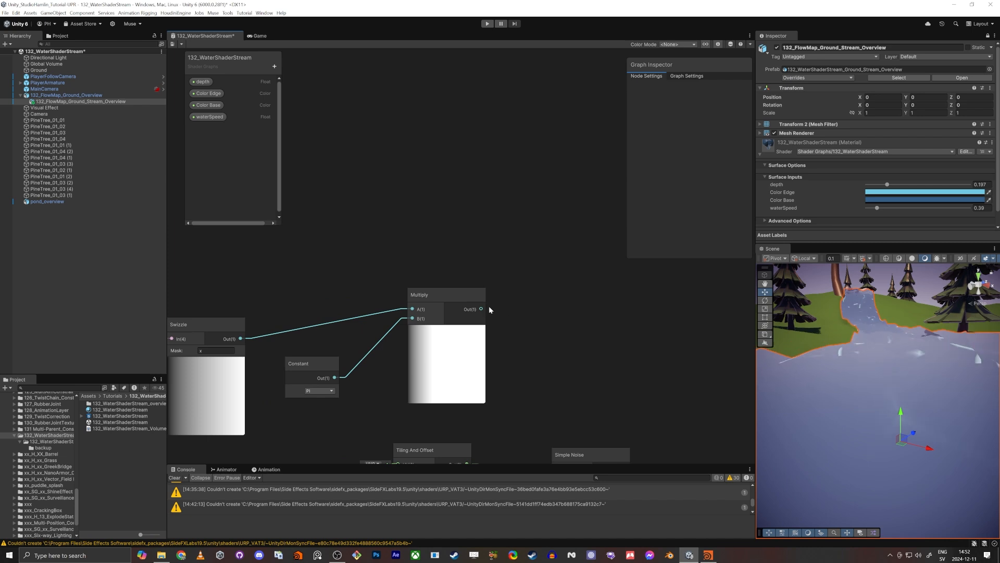
drag(484, 309, 559, 298)
text(sine)
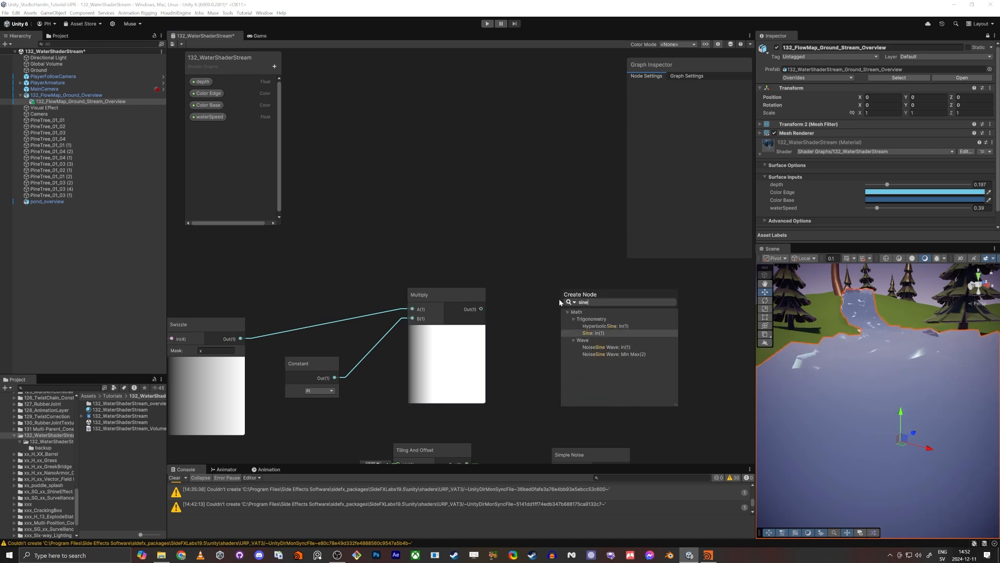
key(Return)
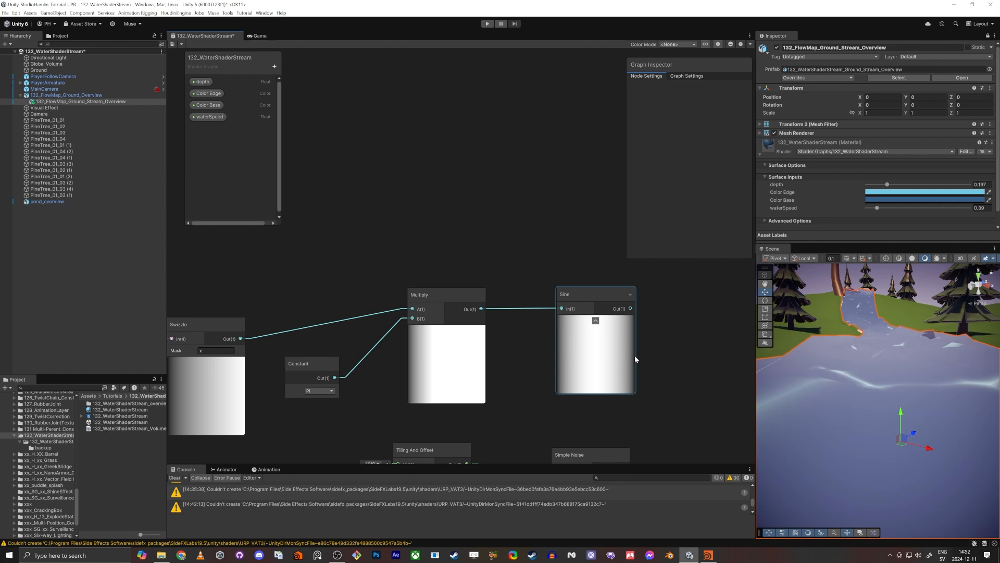
Try a Cosine node on Multiply's output to compare it with Sine, and delete the Cosine node
click(454, 293)
drag(482, 309, 535, 225)
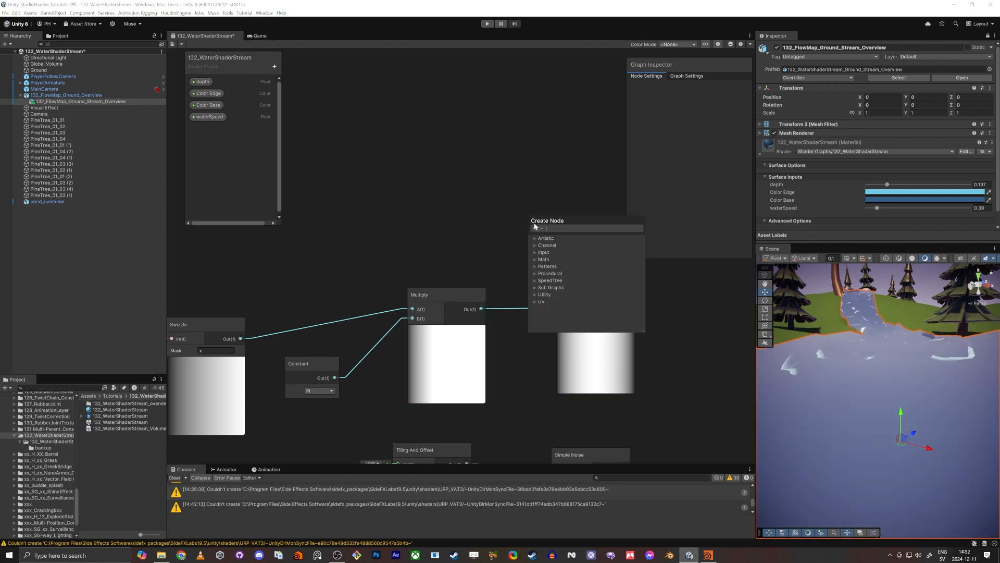
key(Return)
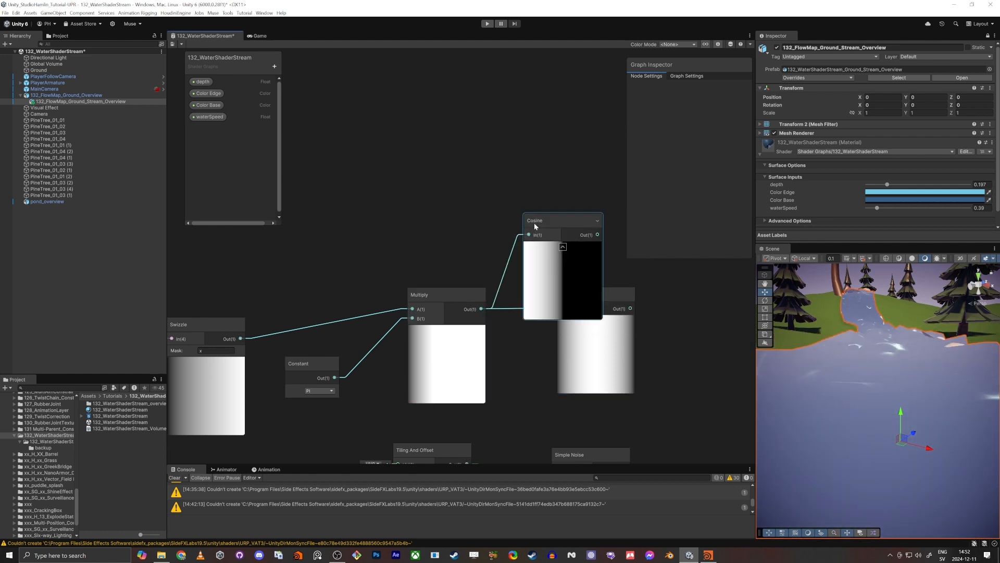
middle_drag(534, 226, 468, 256)
drag(473, 251, 513, 200)
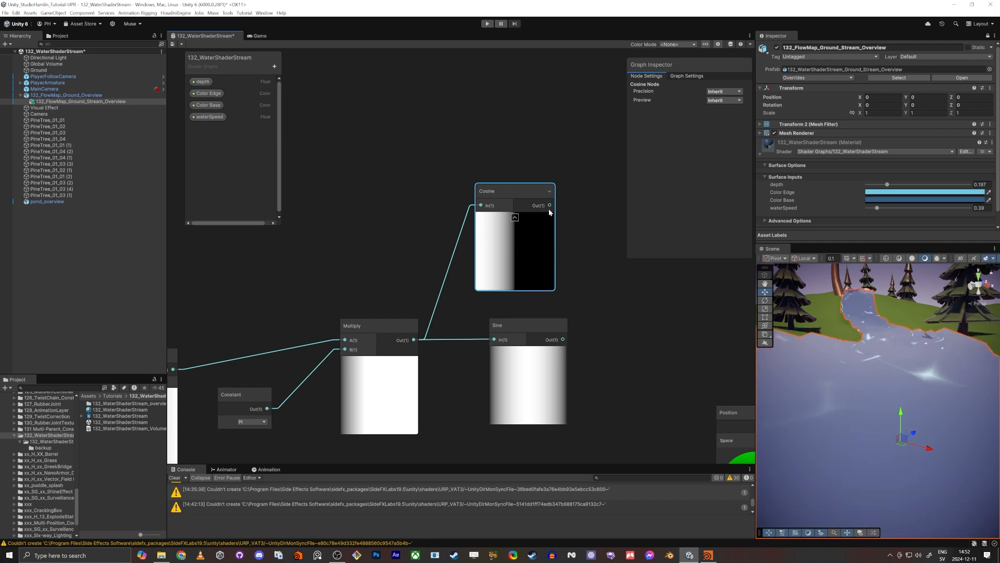
key(Delete)
Move the Sine node closer to Multiply and review the Swizzle, Multiply and Sine chain
drag(509, 327, 491, 331)
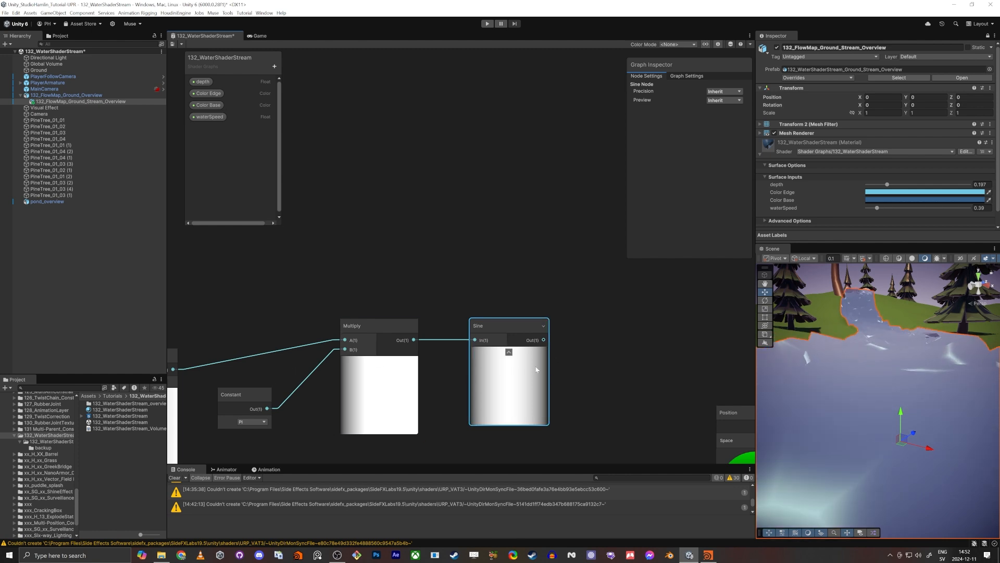
middle_drag(286, 415, 386, 320)
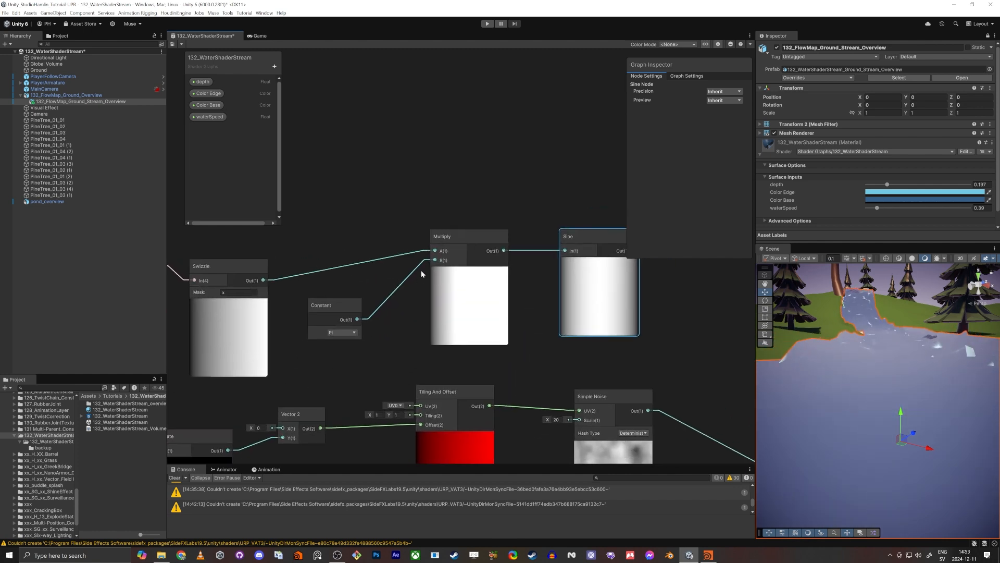
middle_drag(650, 141, 509, 183)
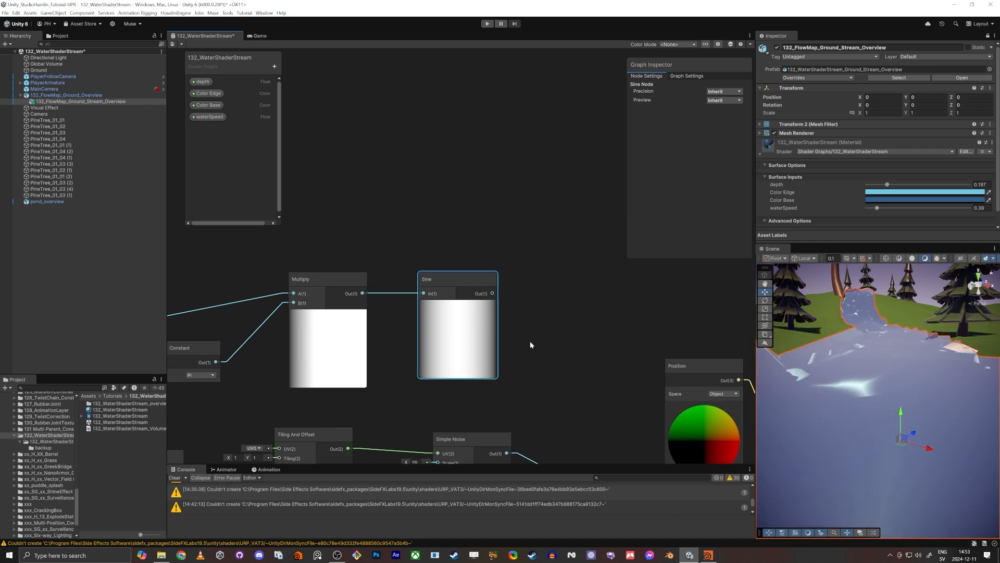
middle_drag(534, 319, 475, 277)
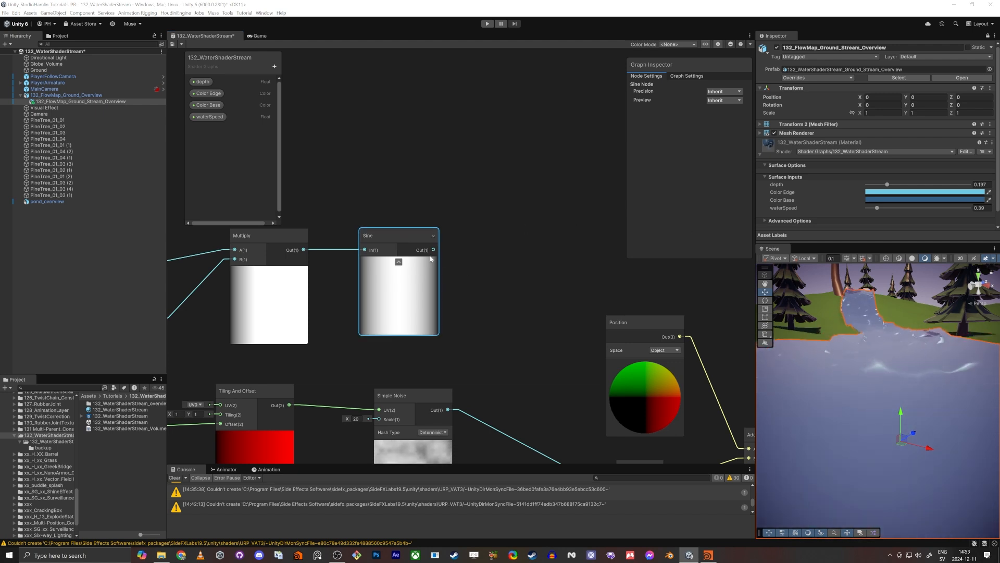
Add a Remap node with Sine's output in its In input and place it beside Sine
drag(436, 250, 470, 256)
text(re)
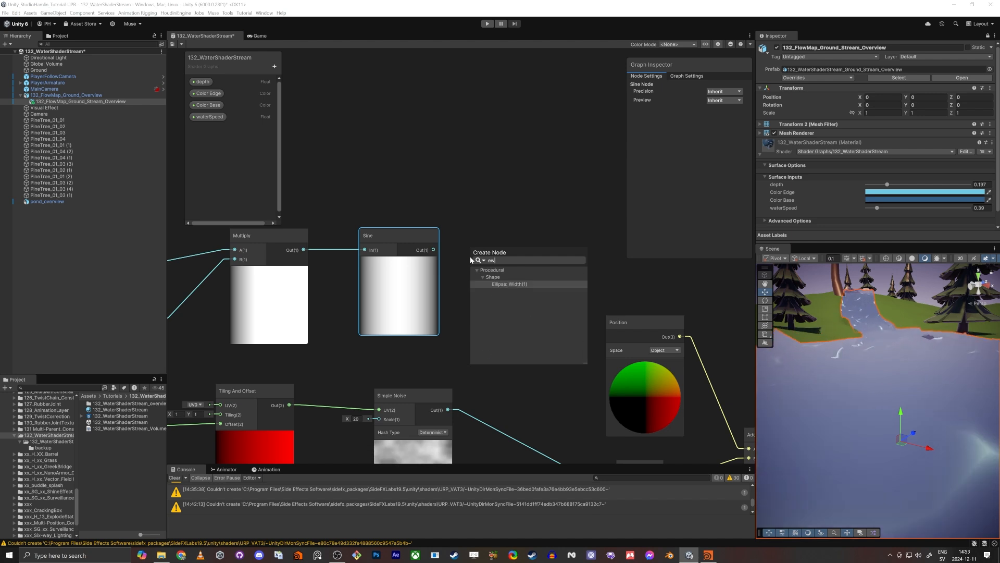
text(ma)
key(Down)
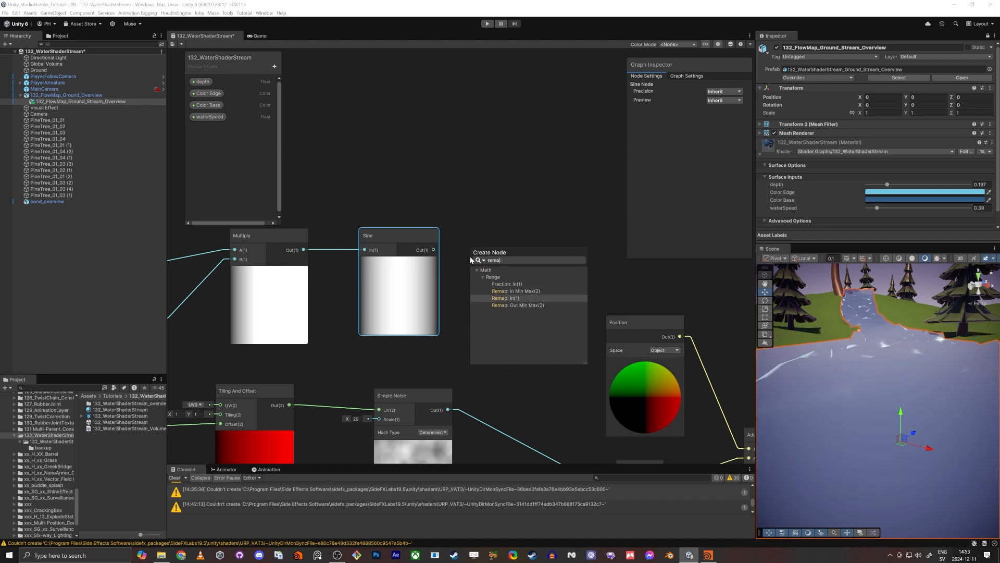
key(Return)
drag(520, 246, 556, 233)
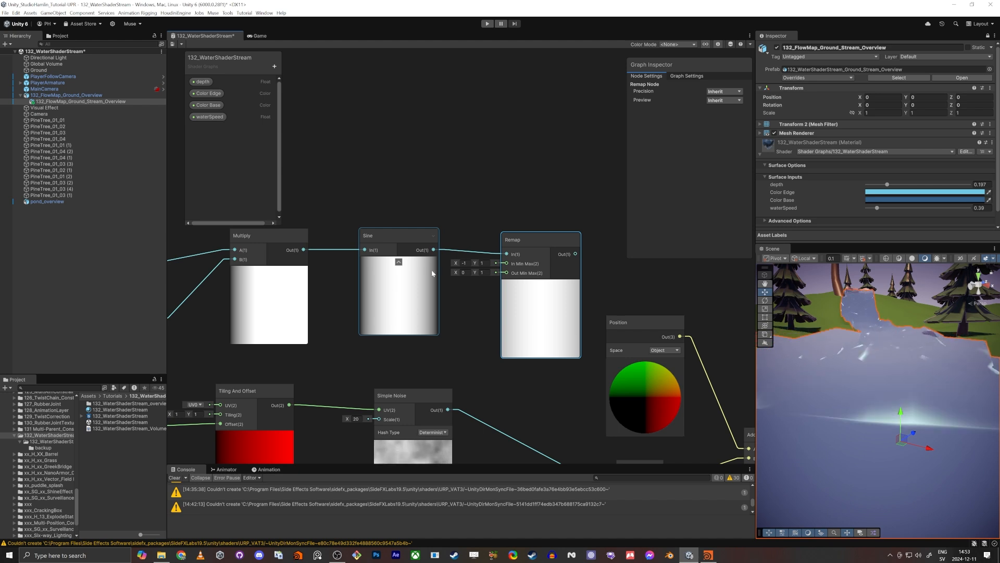
Adjust the Remap node to an Out Min Max Y of about 0.3 and an In Min Max X of about 0.2
text(0)
key(Tab)
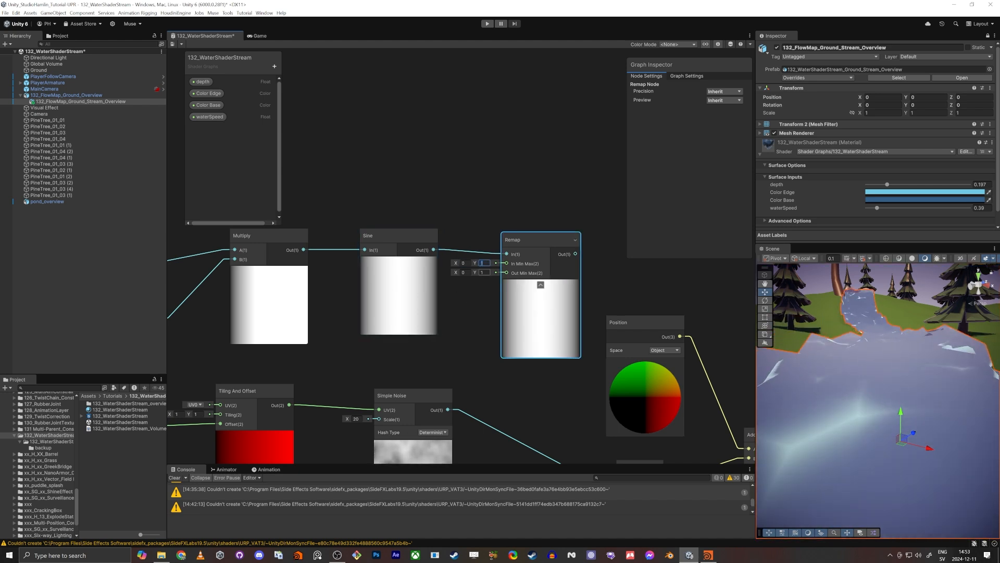
drag(475, 272, 470, 274)
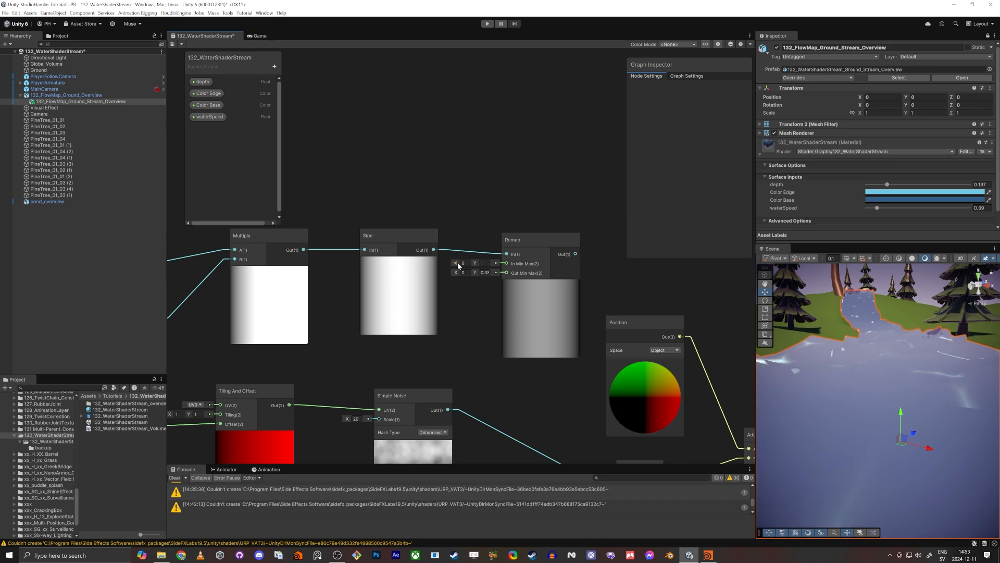
drag(461, 266, 459, 264)
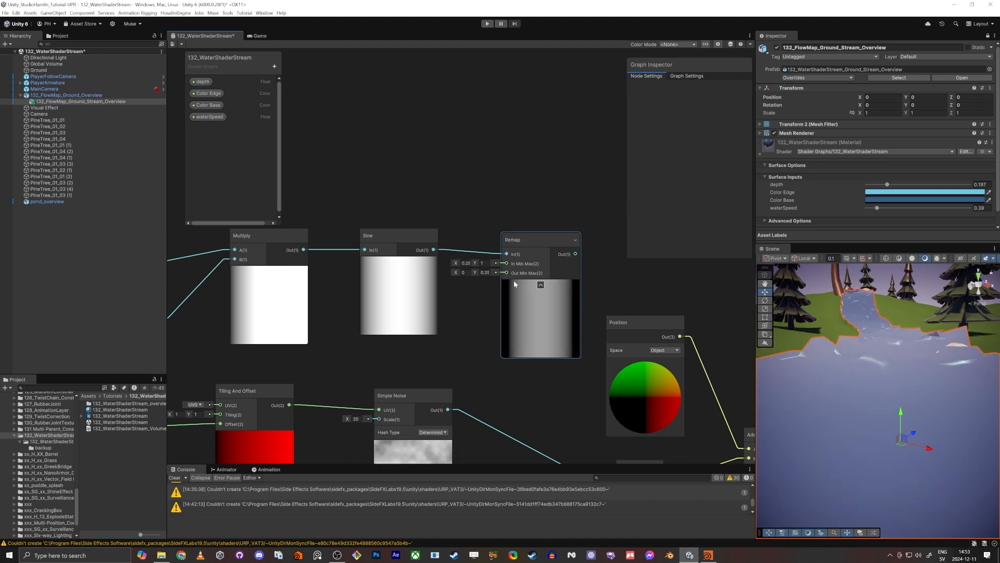
Add a Saturate node fed by Remap's output and align it beside the Remap node
scroll(467, 252, down, 5)
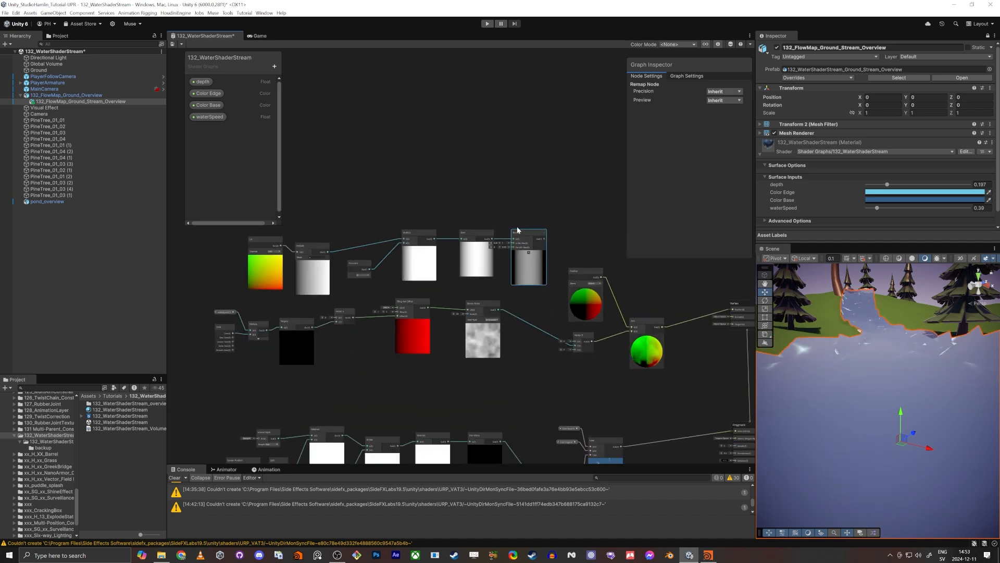
drag(338, 282, 275, 285)
drag(531, 270, 521, 239)
click(495, 245)
scroll(448, 227, up, 6)
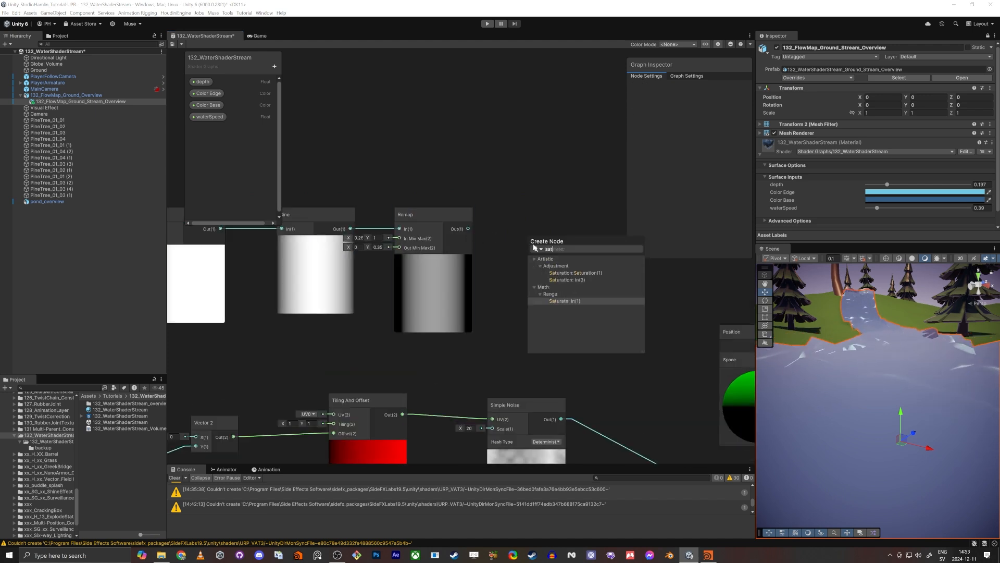
key(Return)
middle_drag(599, 276, 497, 267)
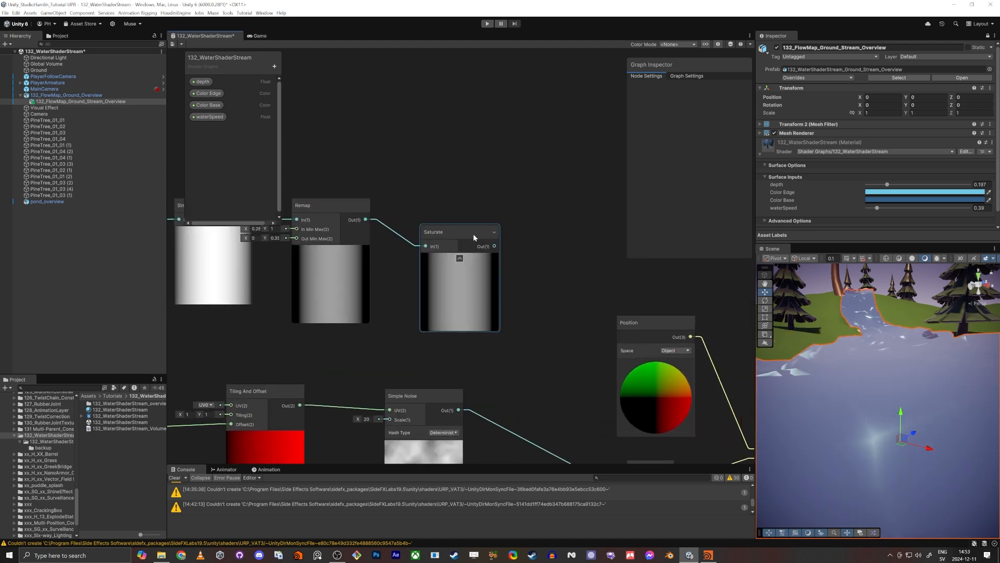
drag(472, 237, 473, 208)
Add a Multiply node between the Saturate and Simple Noise outputs and the Vector 3 node
scroll(499, 276, down, 3)
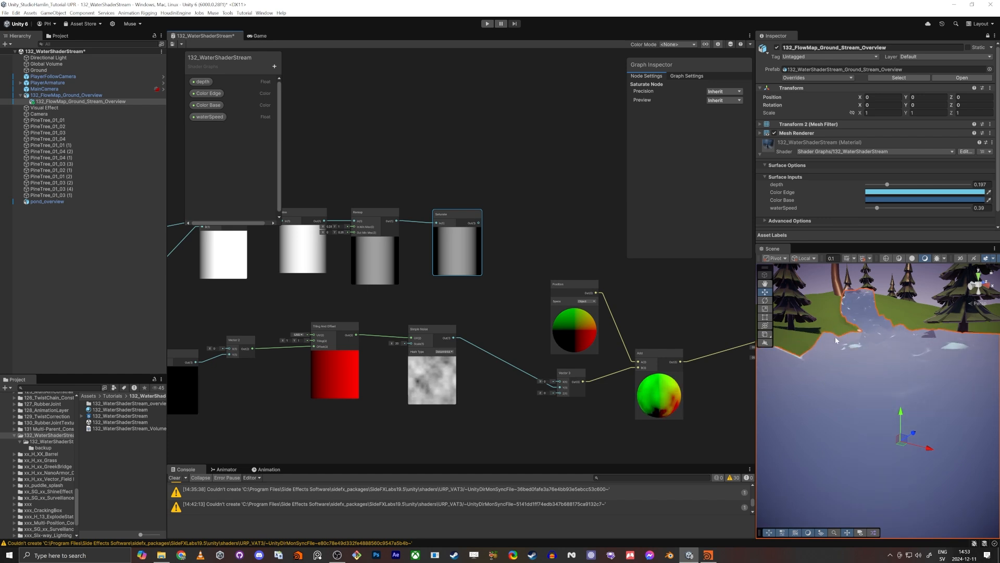
click(501, 297)
key(space)
text(mult)
key(Return)
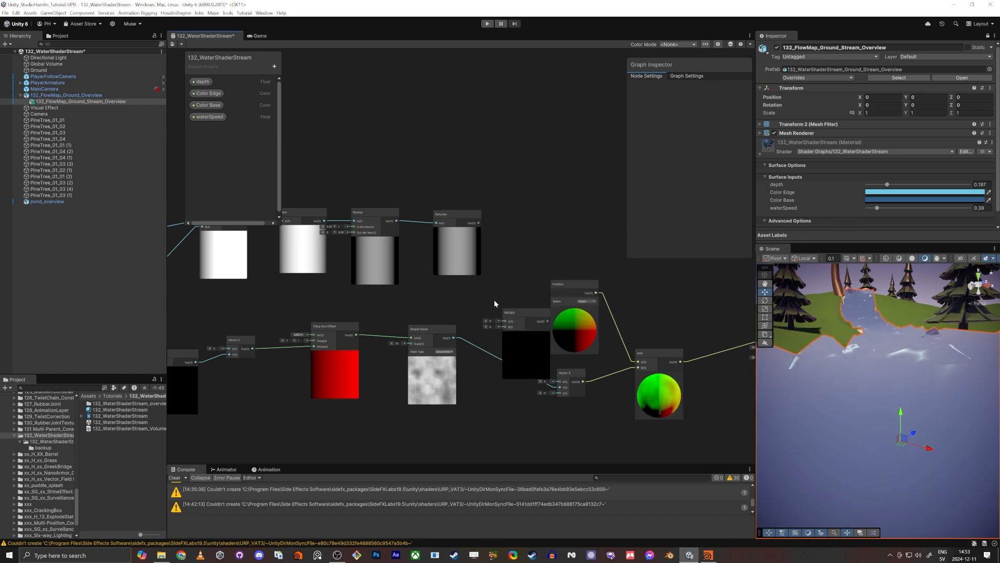
drag(565, 314, 500, 292)
scroll(469, 330, up, 3)
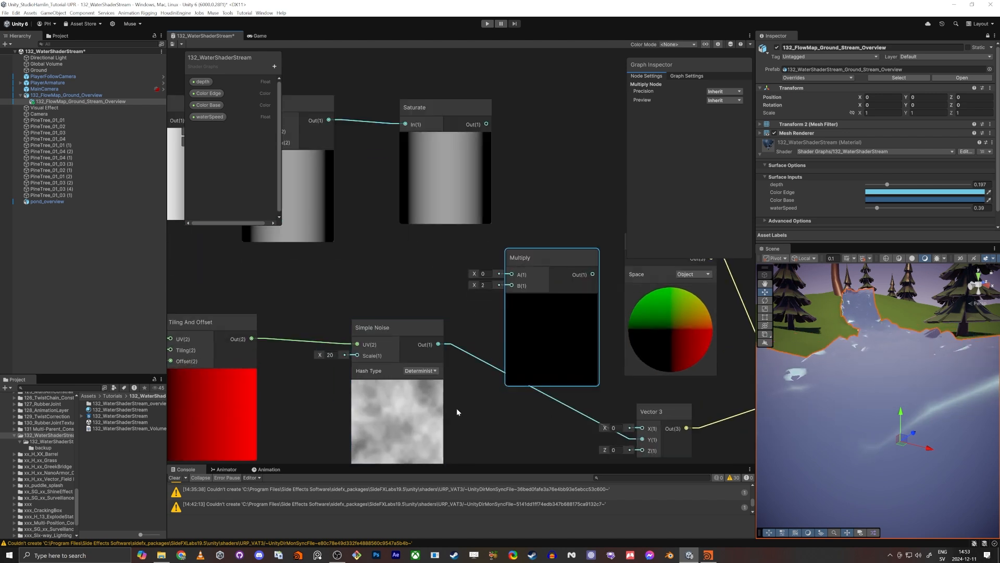
Connect Simple Noise's output to the new Multiply's B input and Saturate's output to its A input
middle_drag(446, 411, 431, 340)
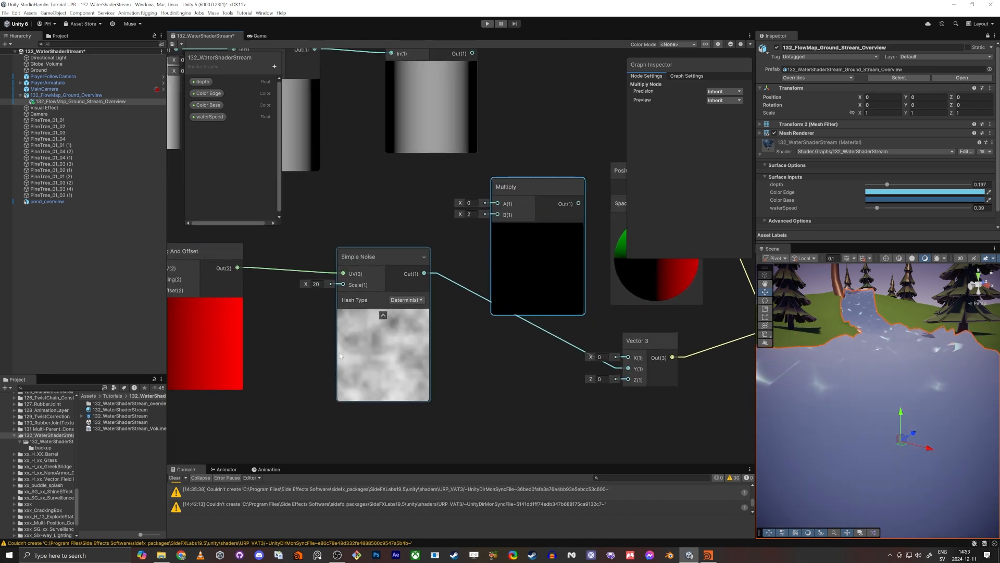
drag(424, 273, 497, 214)
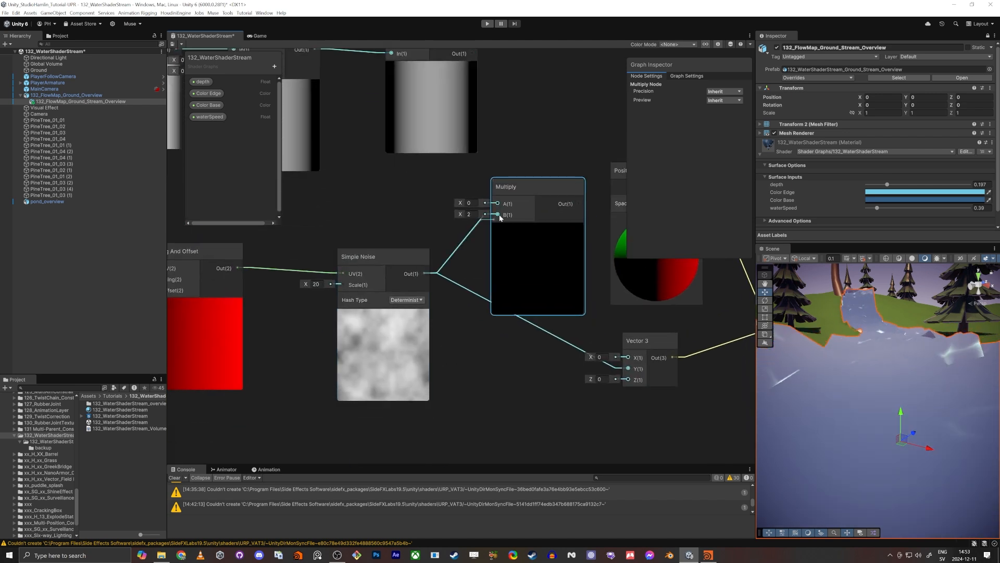
middle_drag(501, 190, 492, 258)
drag(488, 270, 479, 190)
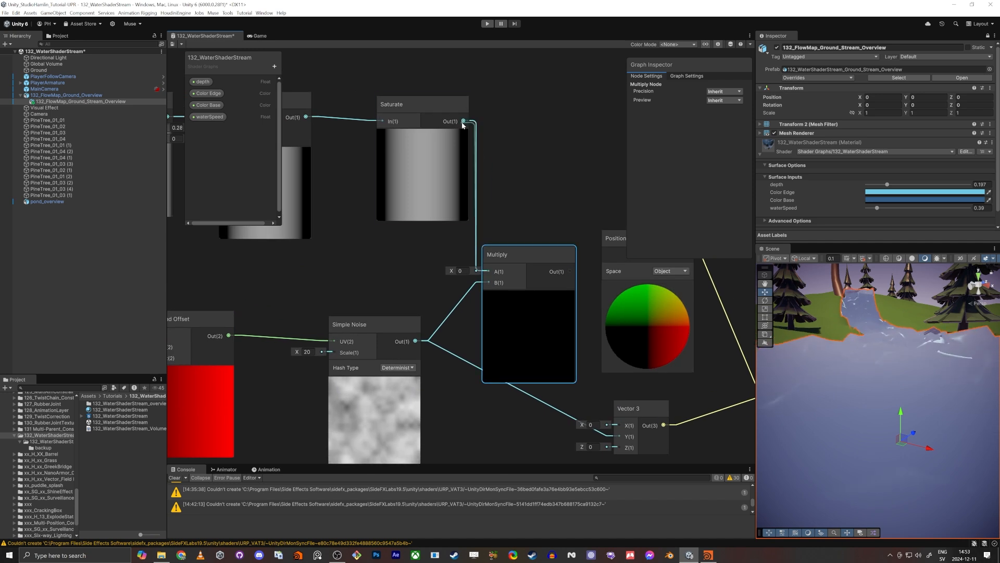
drag(463, 124, 463, 122)
Replace Vector 3's Y input with the new Multiply's output and save the shader graph
middle_drag(478, 430, 466, 359)
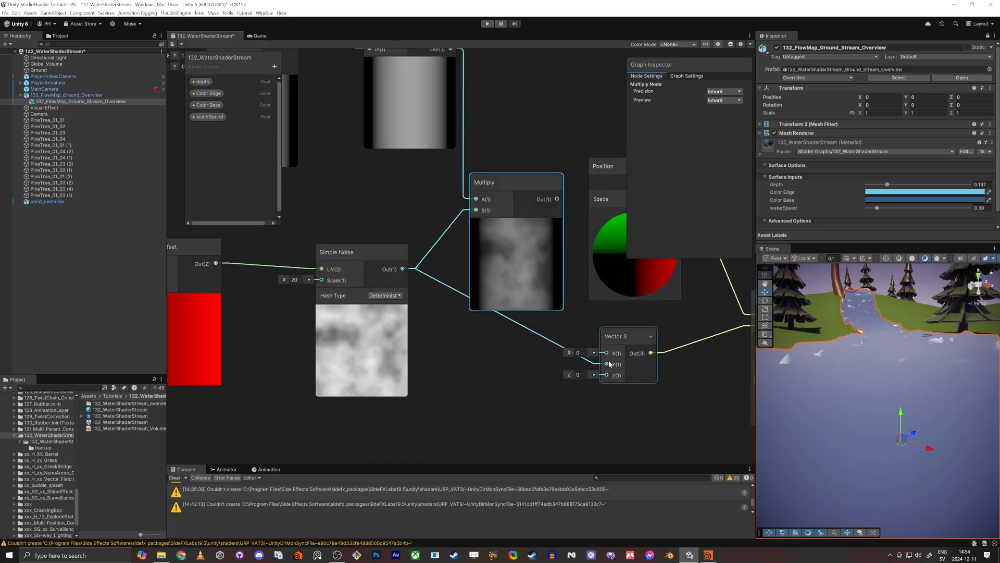
drag(607, 363, 556, 199)
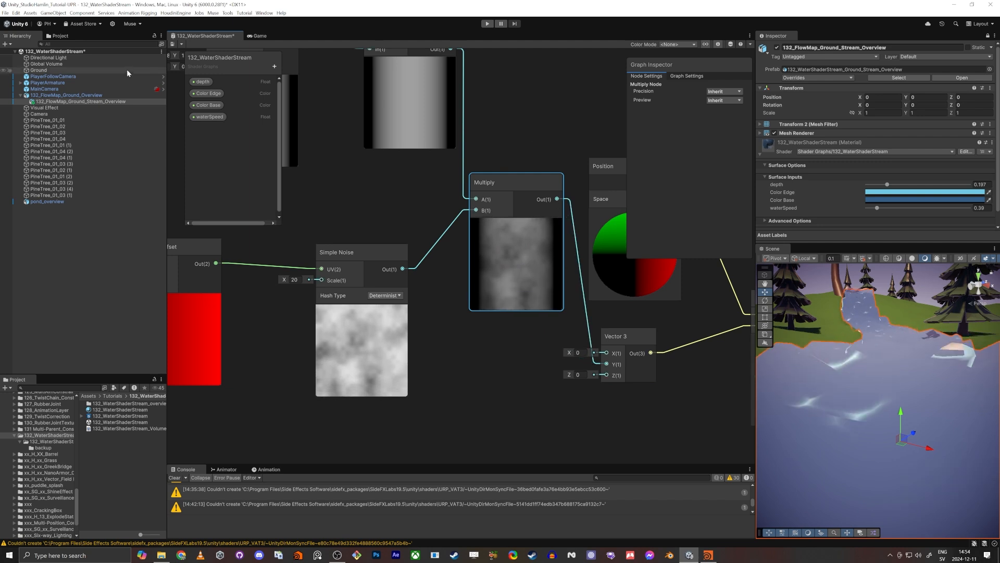
key(ctrl+s)
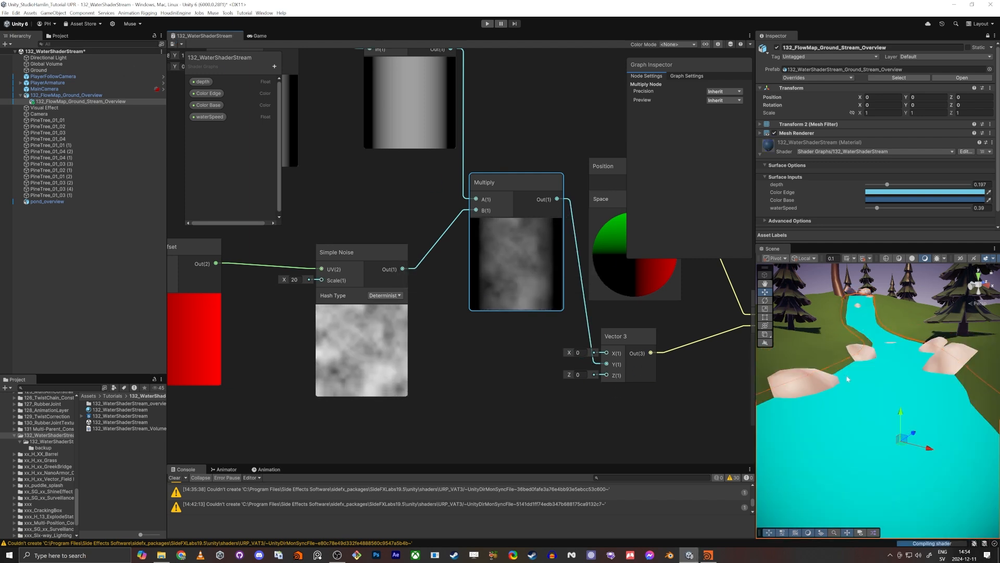
right_drag(873, 354, 845, 395)
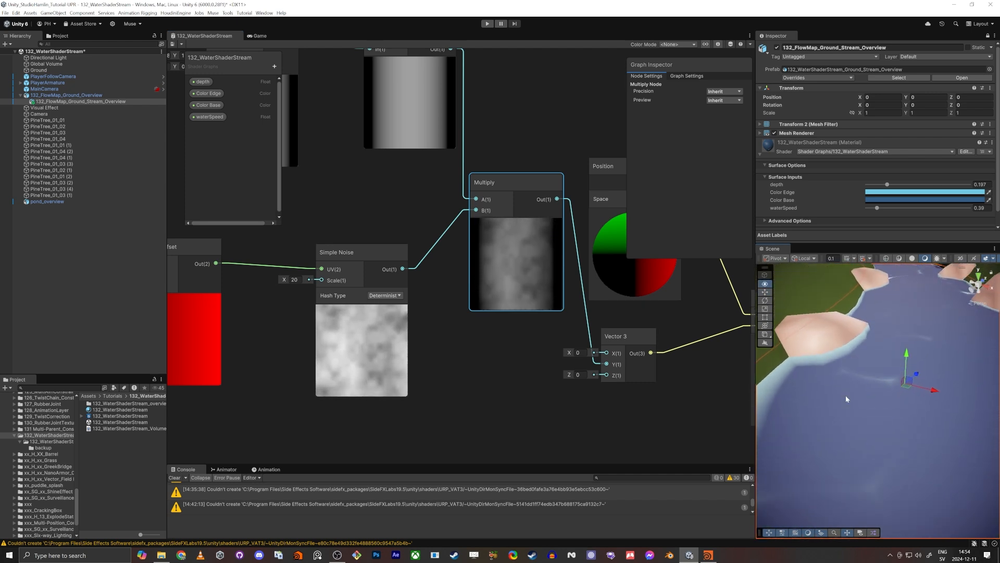
Move the mask and noise nodes together with their Multiply farther away from the Position and Vector 3 nodes
scroll(504, 362, down, 8)
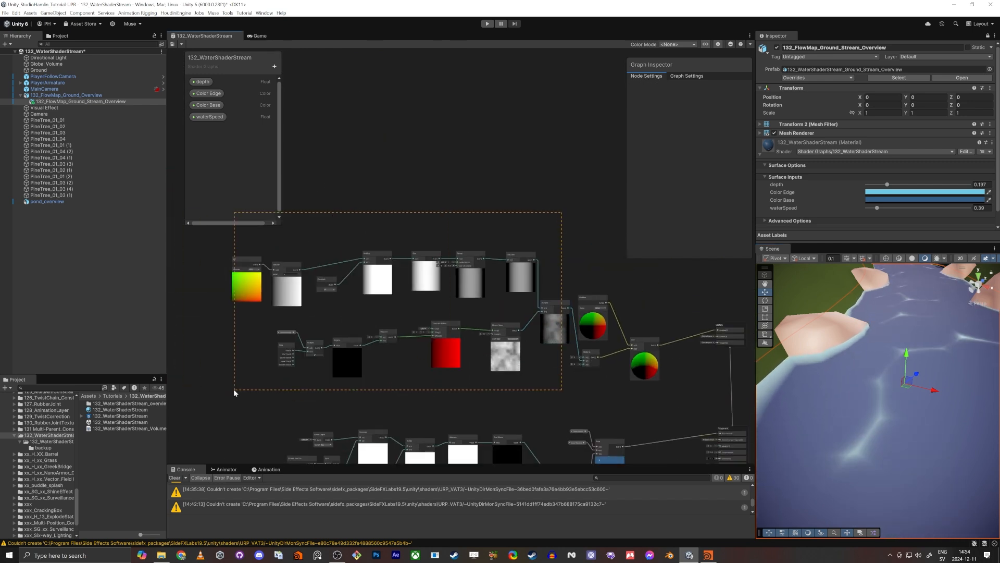
drag(233, 389, 234, 389)
scroll(526, 355, up, 3)
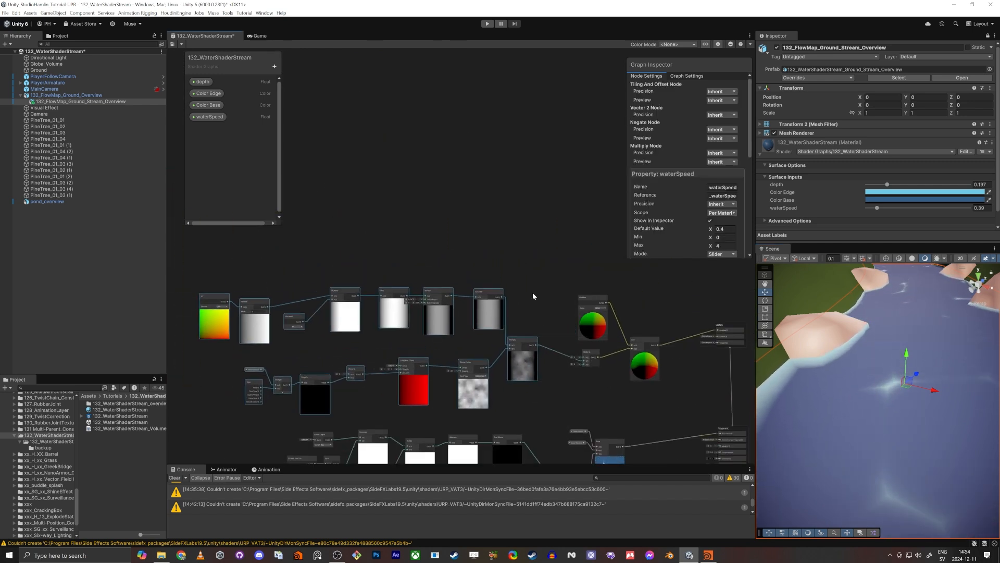
middle_drag(533, 293, 522, 247)
Inspect the displaced water surface along the stream's bank and around the rocks in the Scene view
key(a)
right_drag(821, 377, 855, 338)
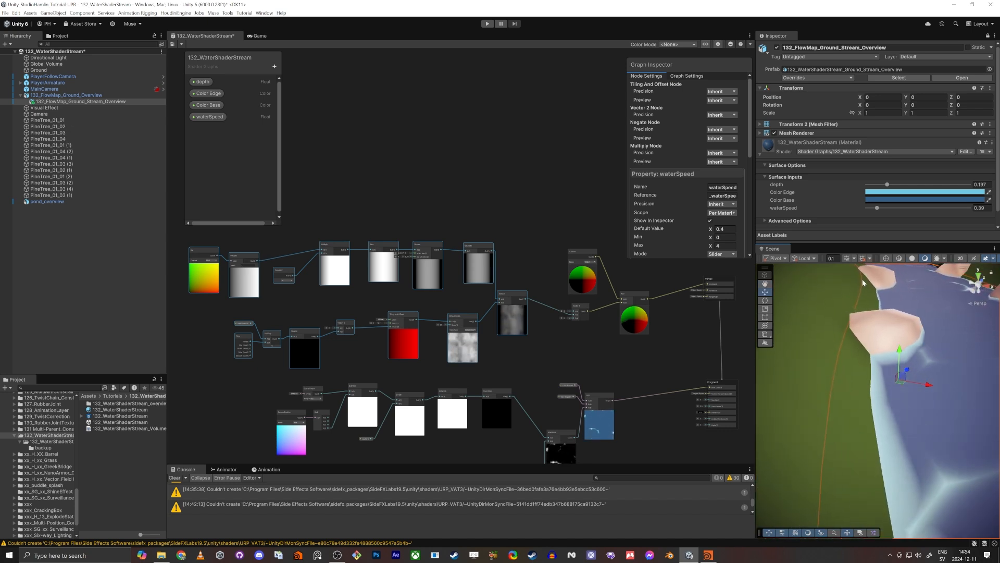
right_drag(834, 397, 844, 334)
key(w)
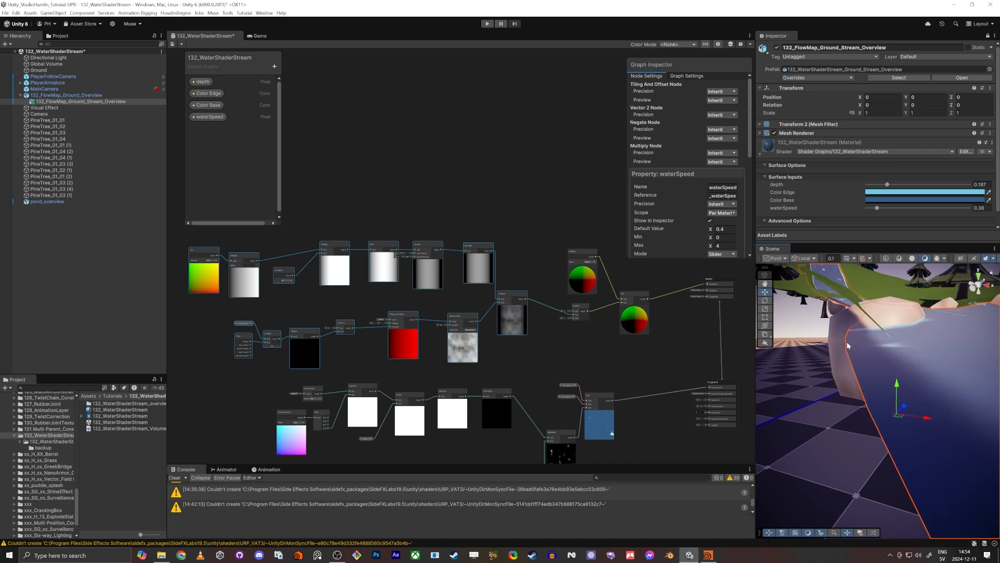
right_drag(877, 431, 833, 398)
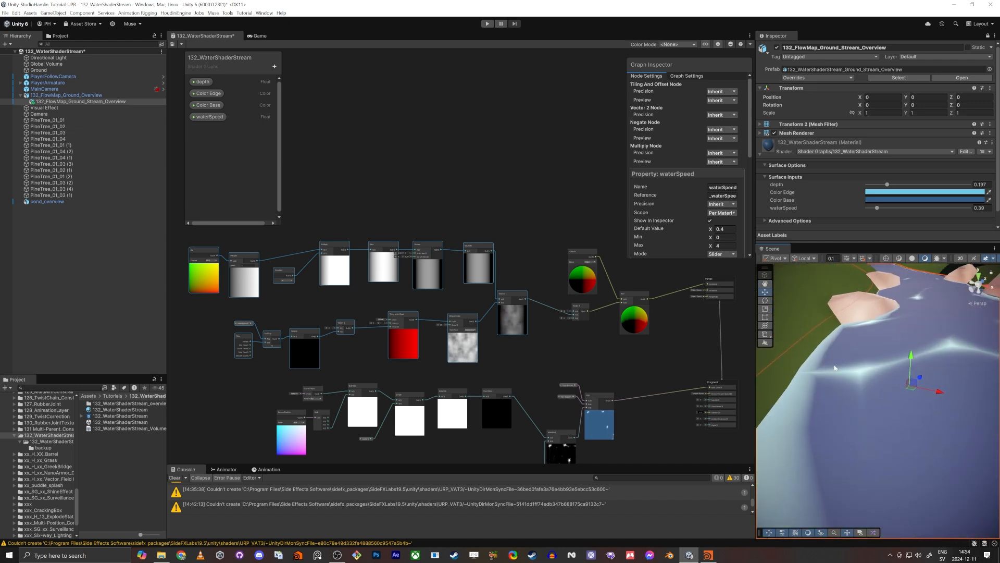
Reposition the Sine and Remap nodes to widen the gap between them
scroll(447, 270, up, 8)
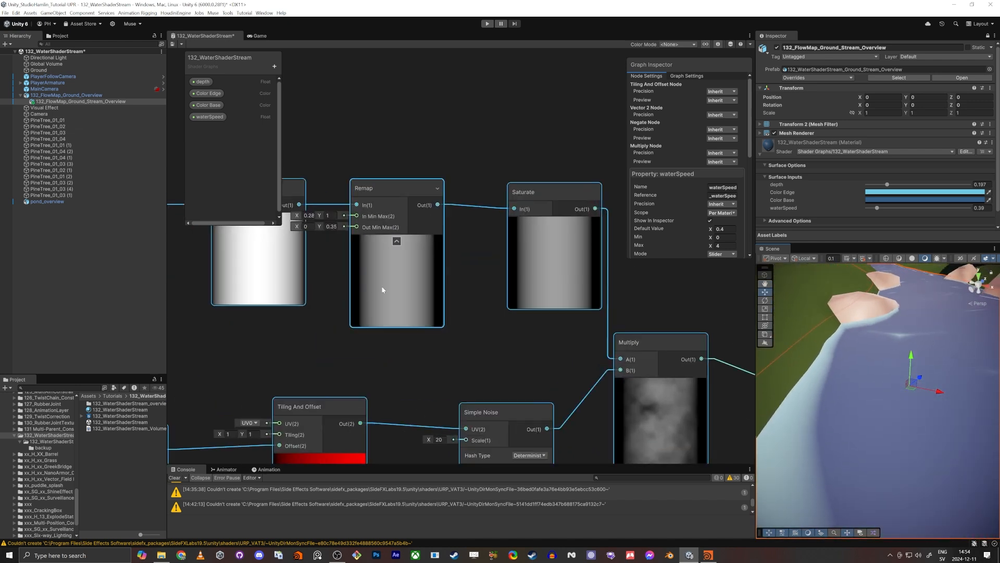
middle_drag(369, 307, 477, 340)
middle_drag(494, 221, 531, 226)
click(453, 223)
drag(453, 223, 407, 232)
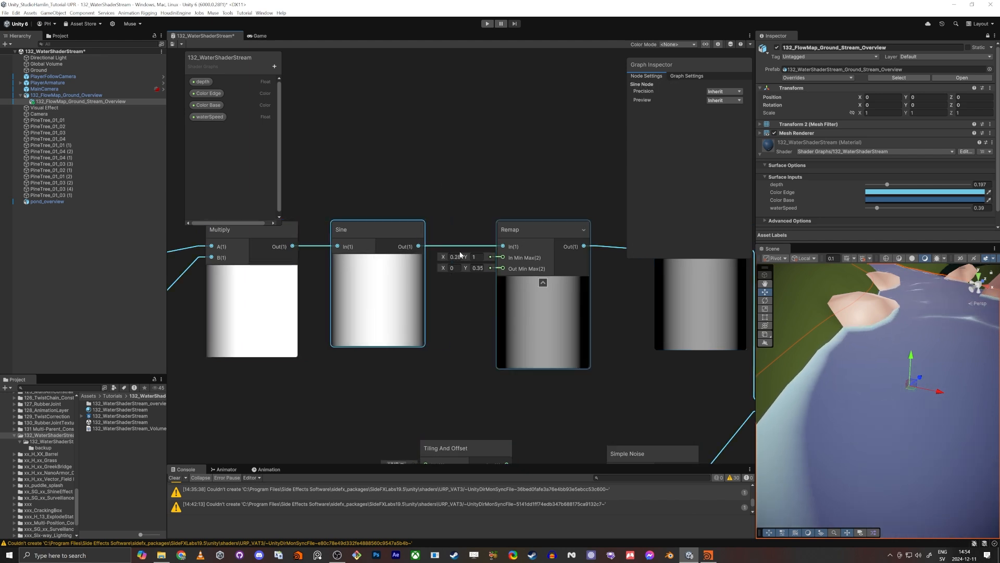
drag(544, 229, 556, 229)
Try an In Min Max X of about 0.61 on Remap, saving the graph to check the stream's edges
drag(456, 258, 461, 259)
click(172, 46)
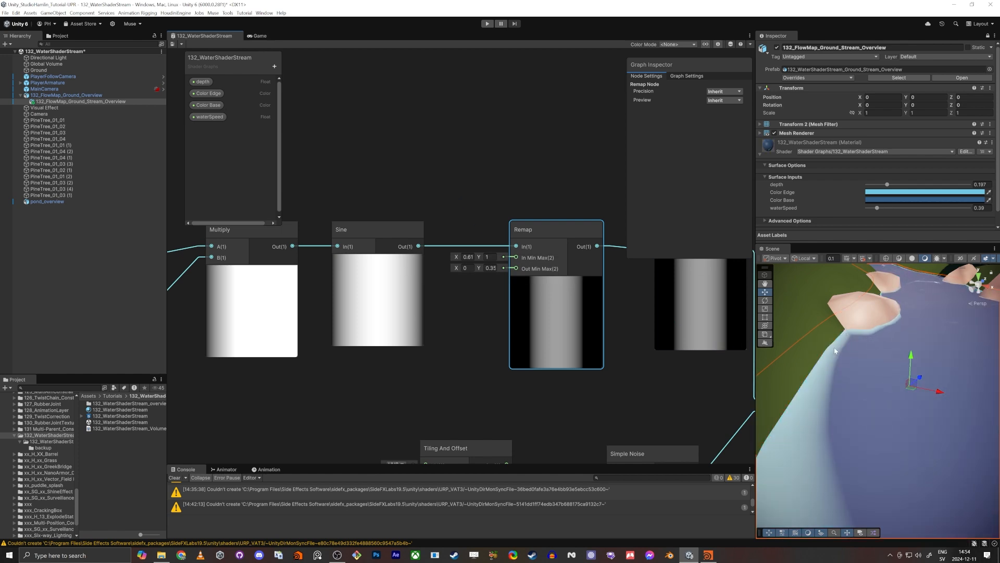
alt+drag(845, 377, 823, 367)
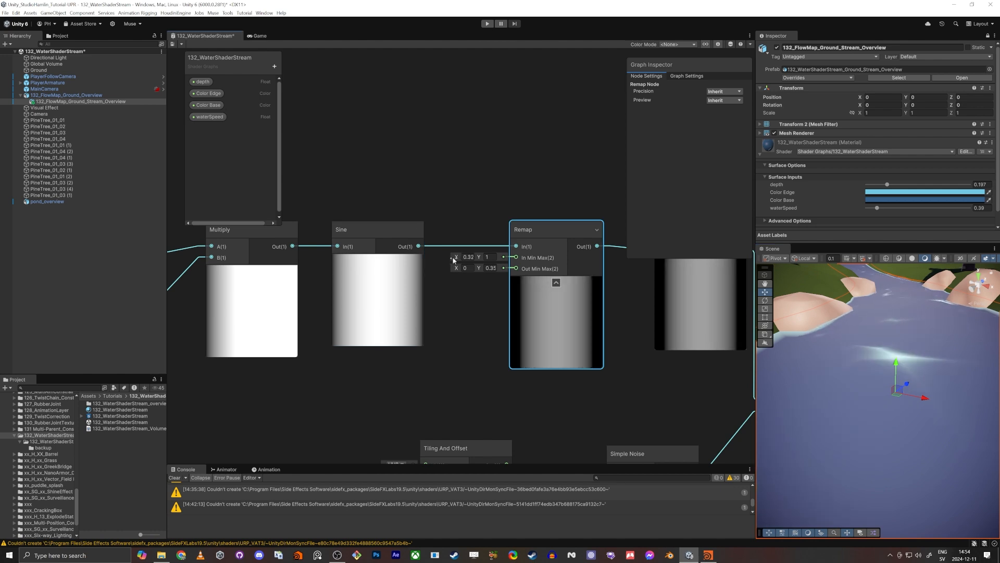
Set Remap's In Min Max X to 0.37, save the graph and check the stream from several angles
drag(457, 256, 452, 258)
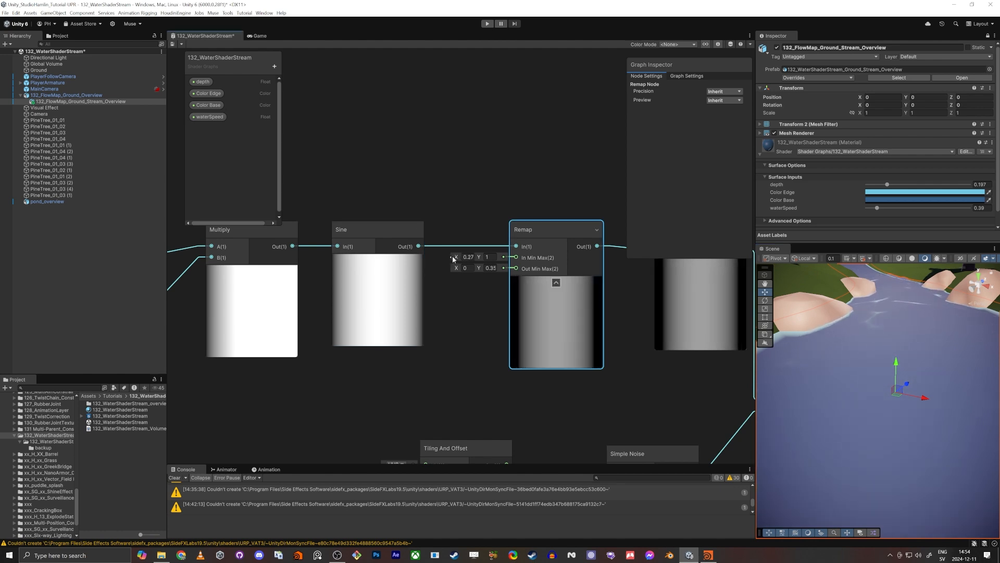
click(172, 44)
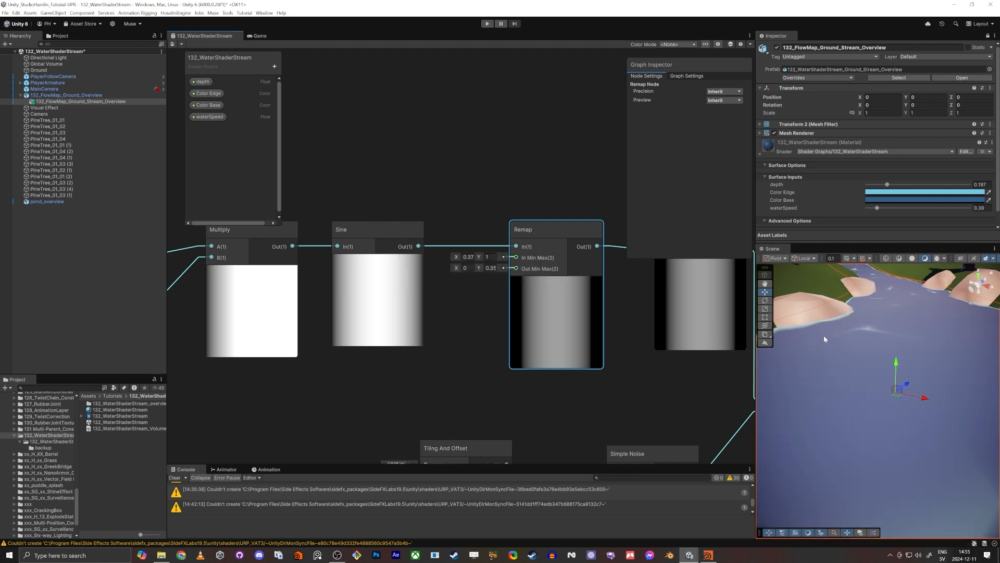
right_drag(824, 336, 837, 386)
key(q)
key(e)
key(e)
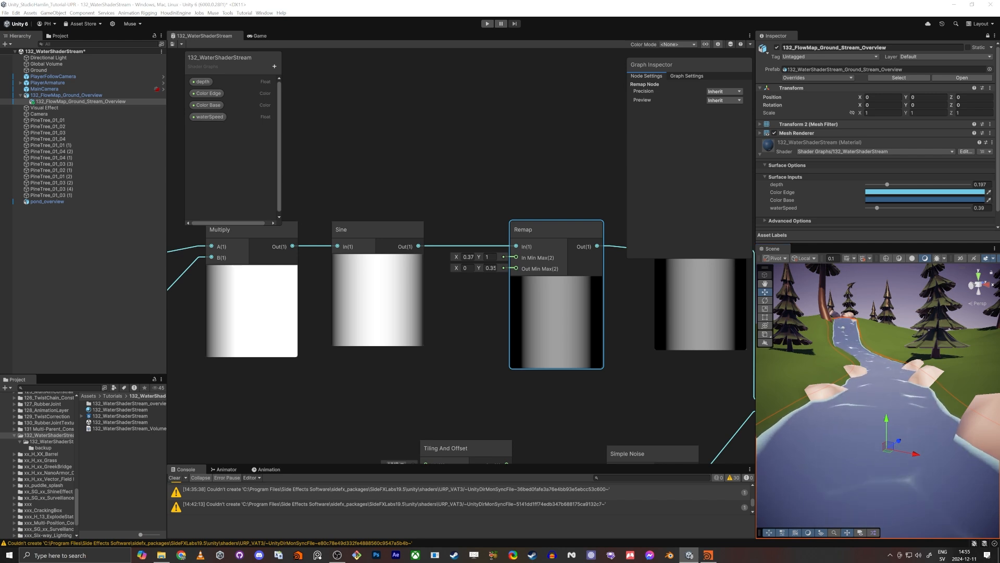
alt+drag(879, 449, 875, 426)
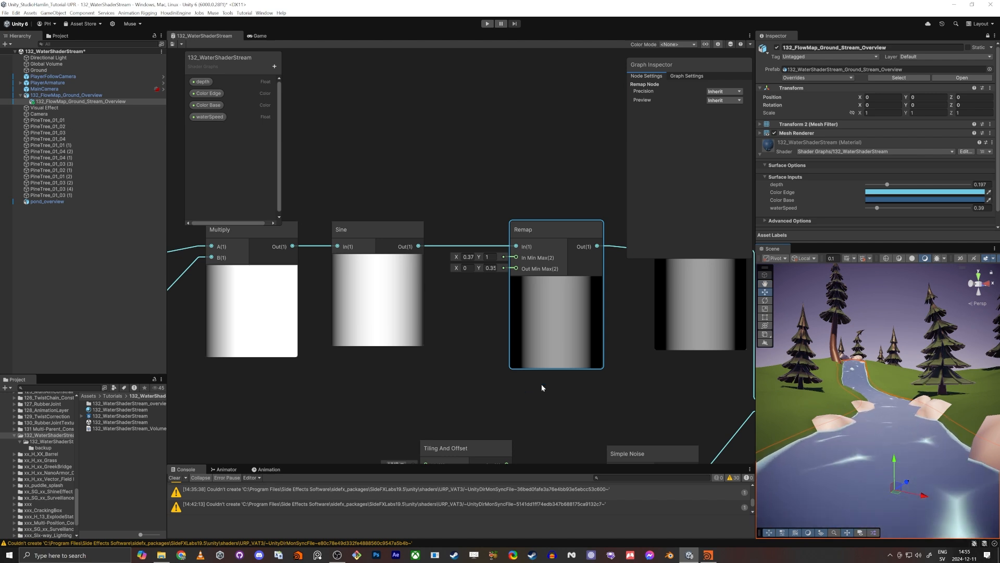
Move the UV and Swizzle nodes closer to the mask's Multiply, and shift the whole mask chain away from the final Multiply
scroll(556, 285, down, 6)
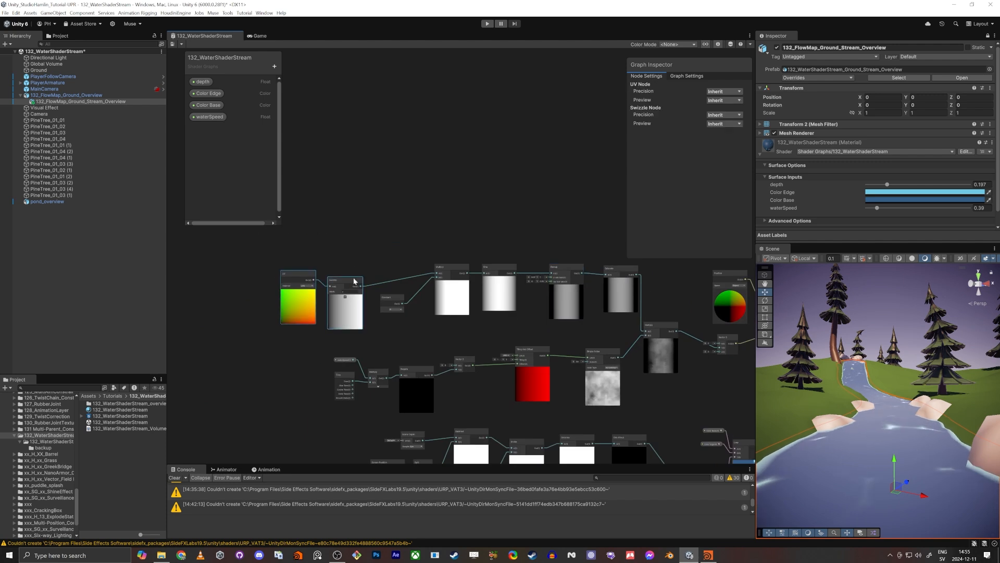
drag(351, 286, 395, 235)
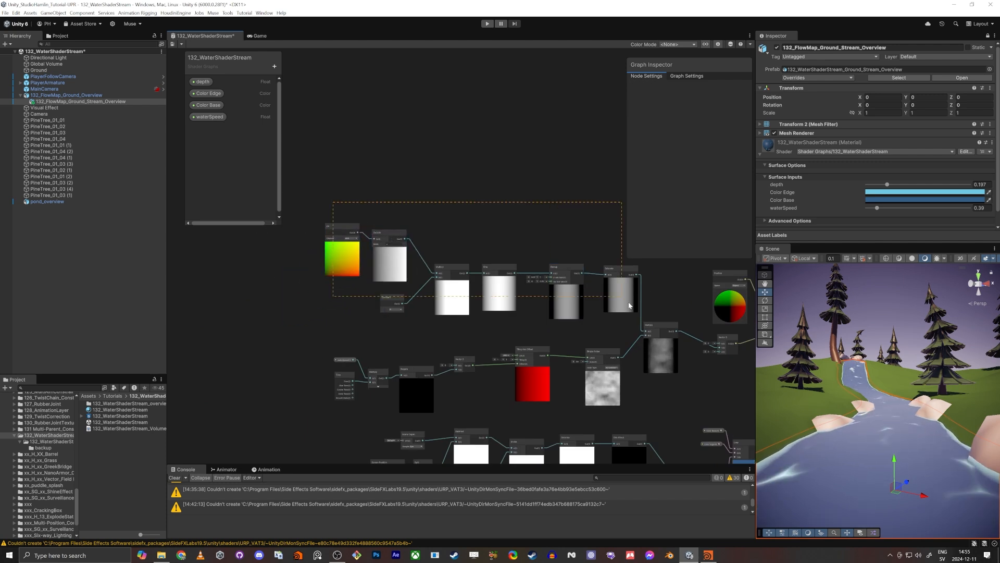
drag(628, 303, 630, 305)
drag(617, 302, 547, 293)
Move the noise chain from waterSpeed and Time through Simple Noise so it lines up beneath the mask chain
drag(299, 319, 613, 417)
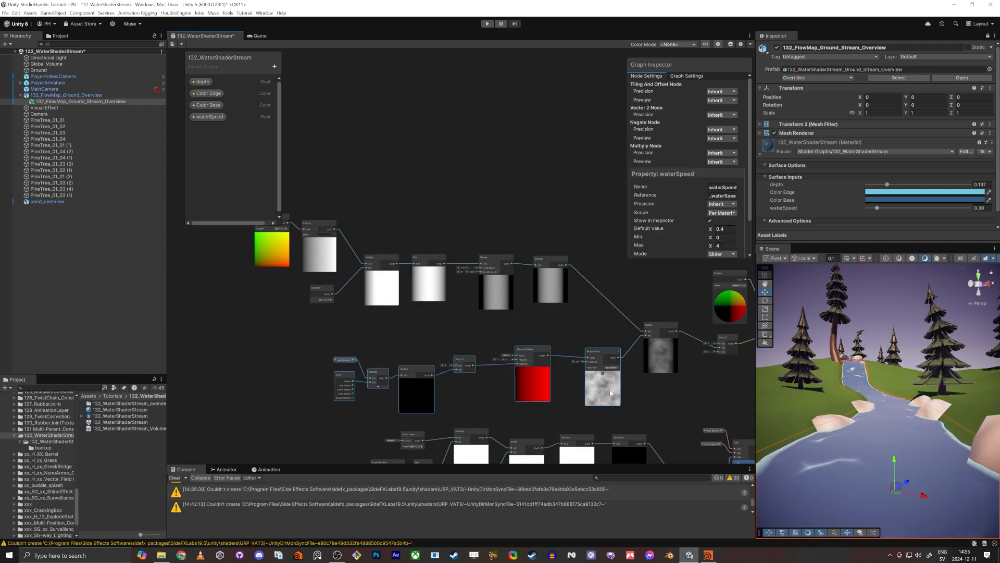
scroll(520, 404, up, 5)
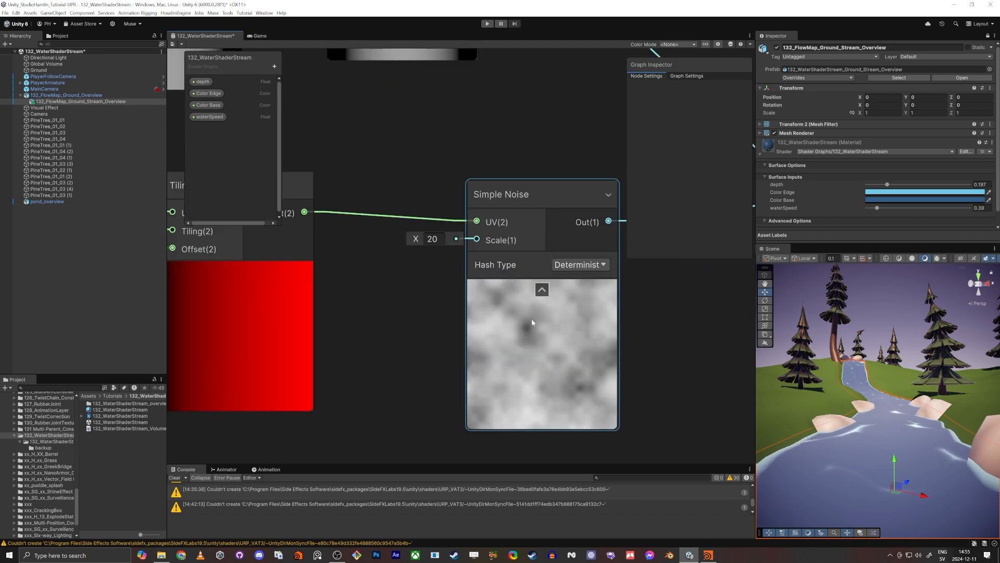
scroll(532, 322, down, 3)
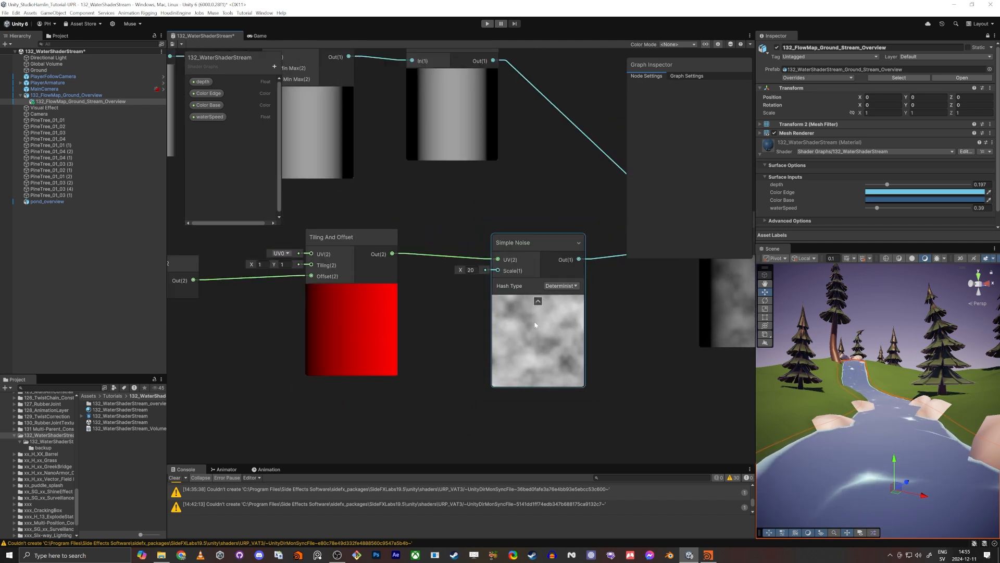
scroll(535, 325, down, 3)
middle_drag(507, 392, 605, 399)
scroll(555, 391, down, 2)
scroll(605, 399, down, 1)
drag(652, 397, 359, 318)
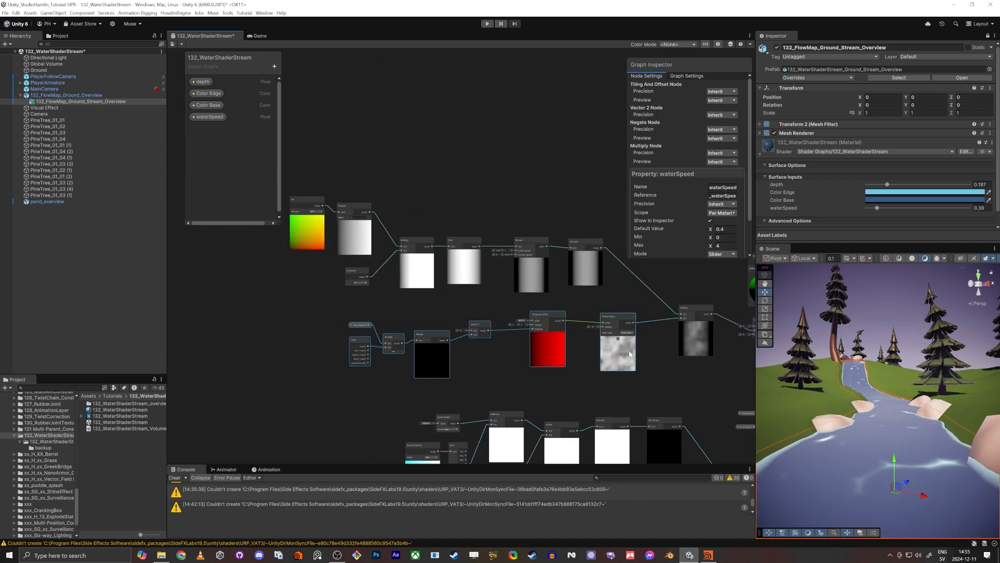
Set Remap's Out Min Max Y to 1, save the graph and inspect the stronger wave displacement in the scene
scroll(559, 304, up, 5)
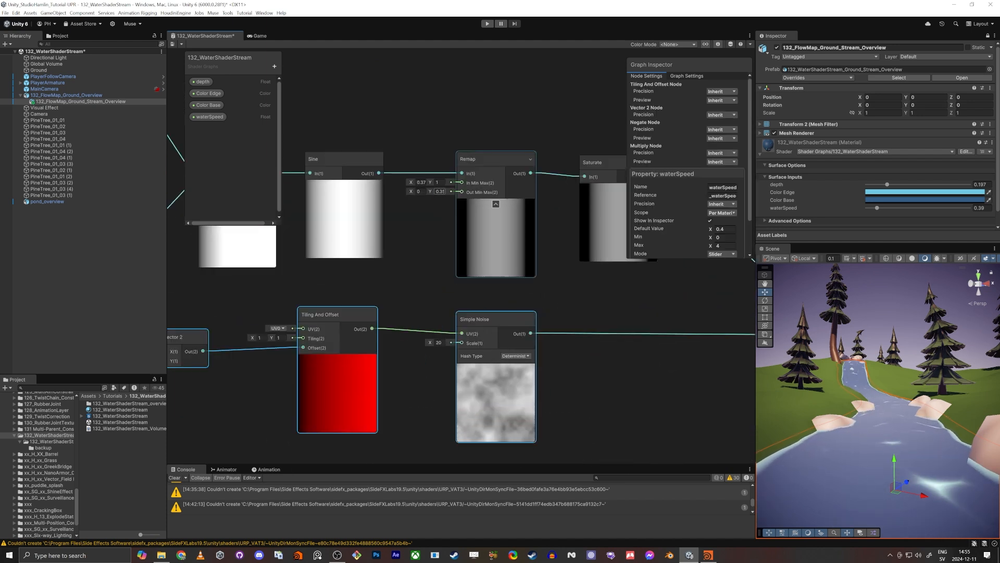
key(ctrl+z)
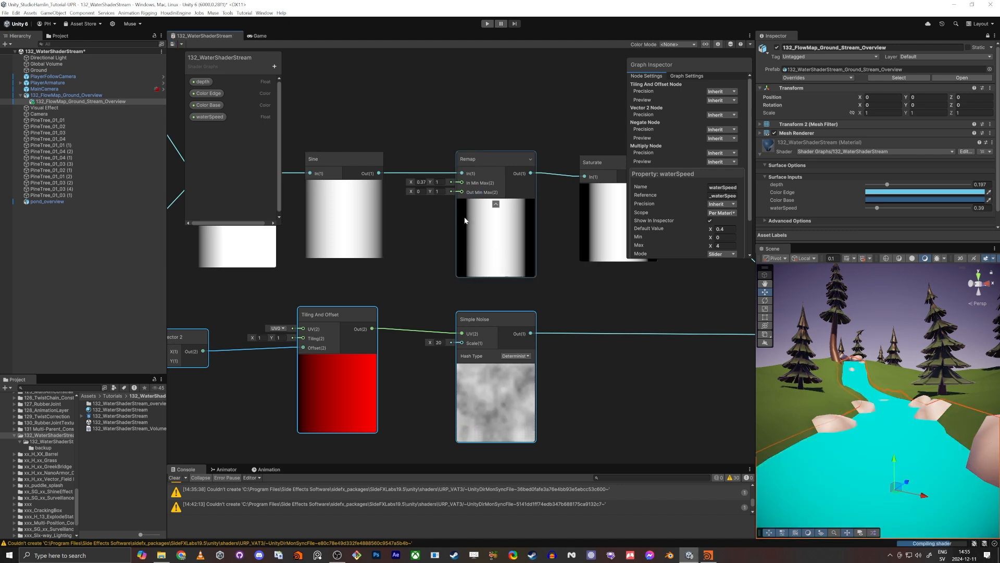
right_drag(890, 471, 868, 428)
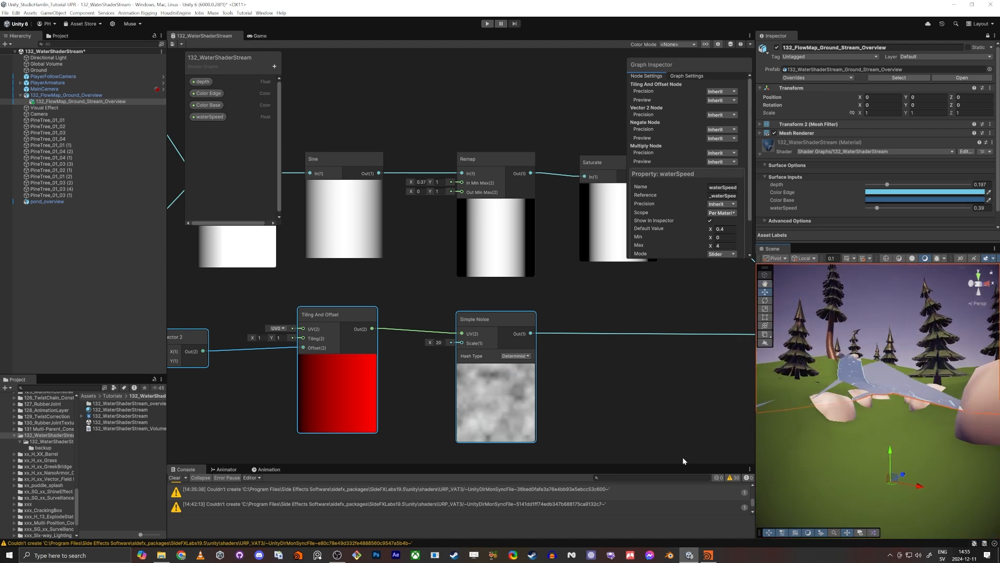
Insert a Remap node between Simple Noise and the final Multiply, and set its In Min Max X to 0
middle_drag(518, 394, 451, 304)
click(547, 305)
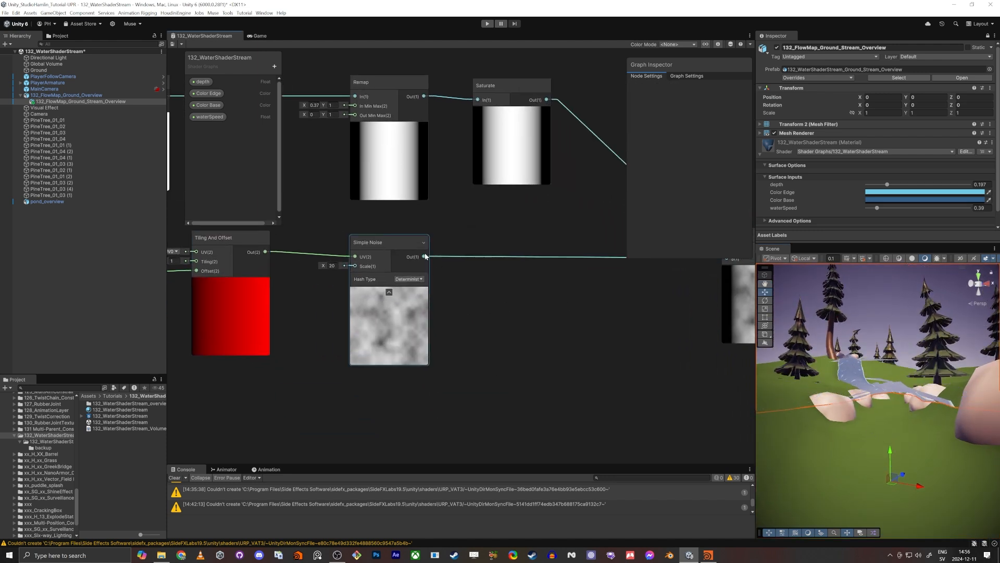
drag(425, 256, 487, 280)
text(rema)
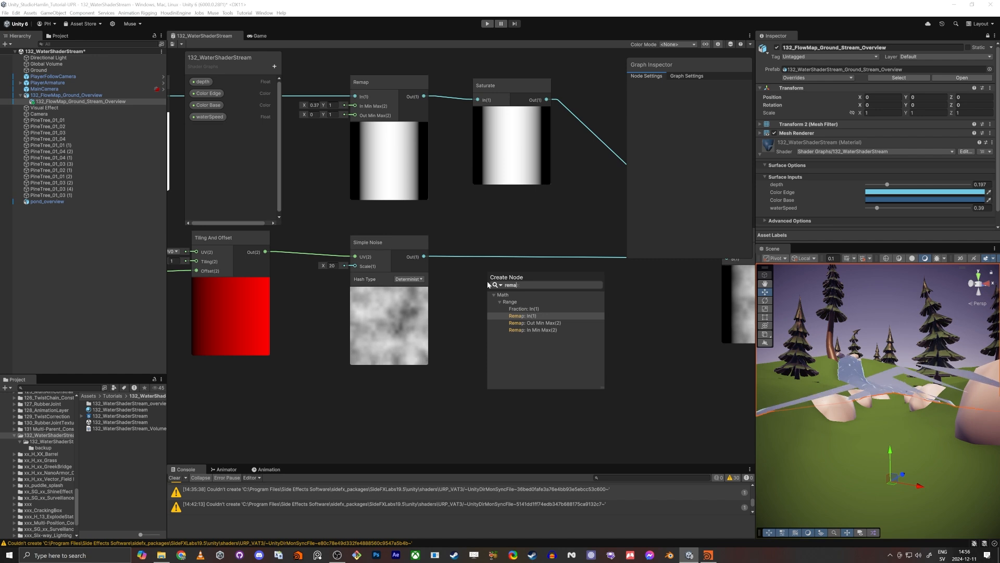
key(Return)
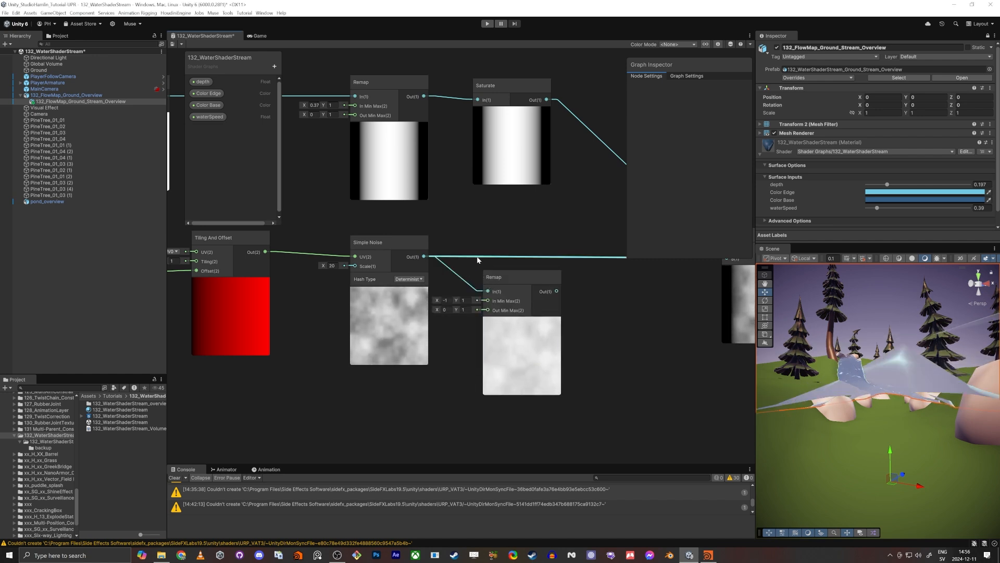
drag(557, 290, 726, 259)
drag(517, 273, 571, 251)
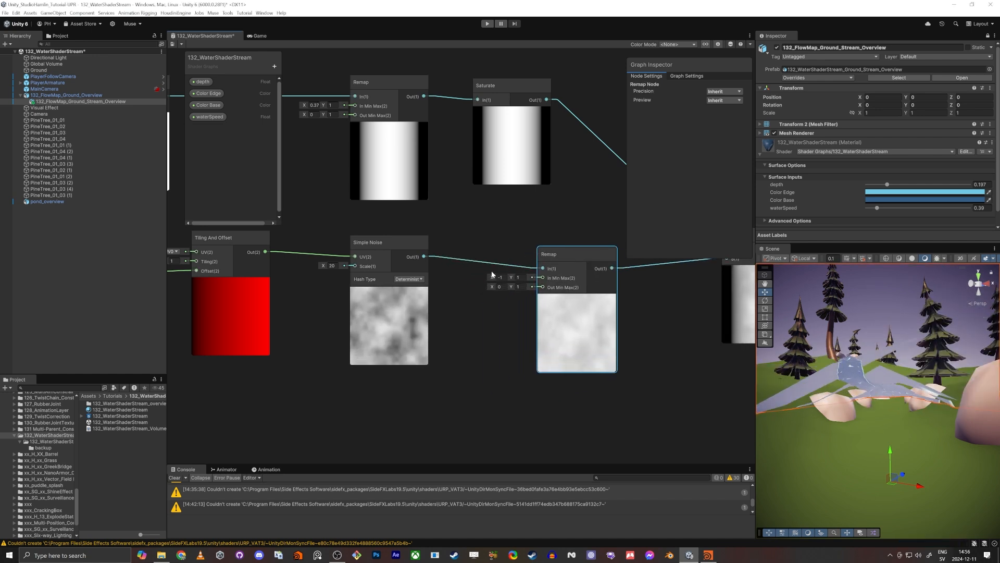
click(498, 277)
text(0)
key(Tab)
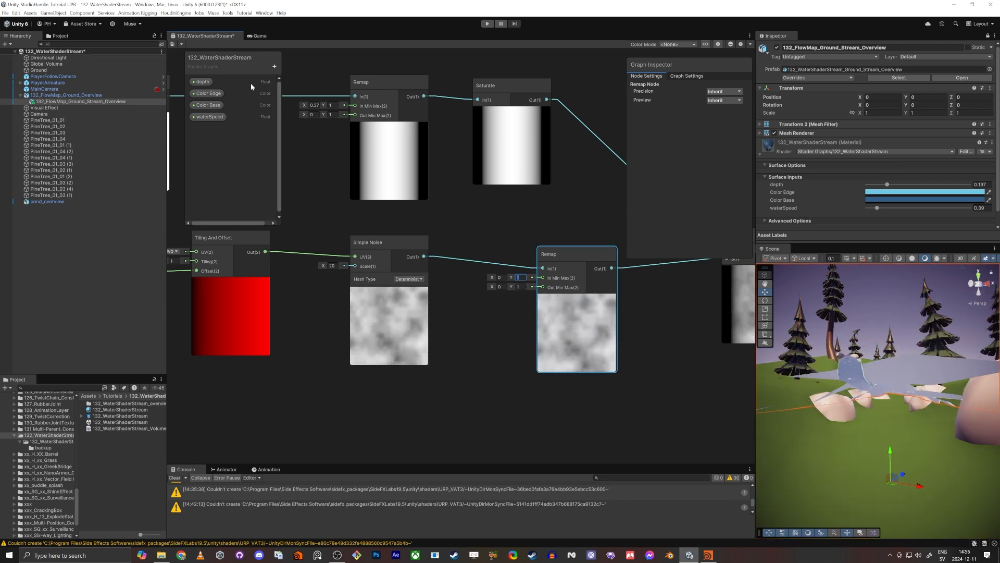
Add a Float property named waveAmp to the shader graph
click(274, 66)
click(308, 81)
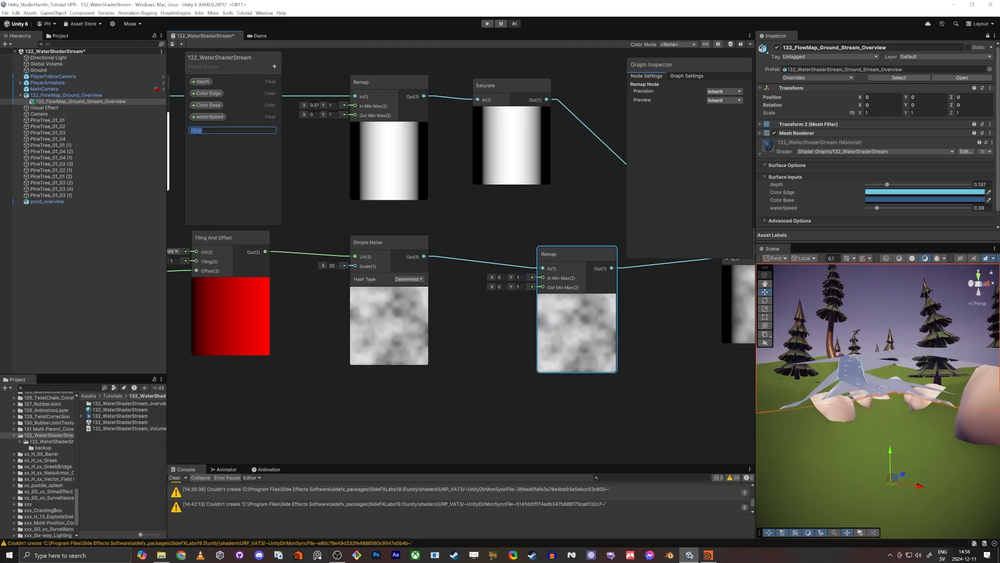
text(wa)
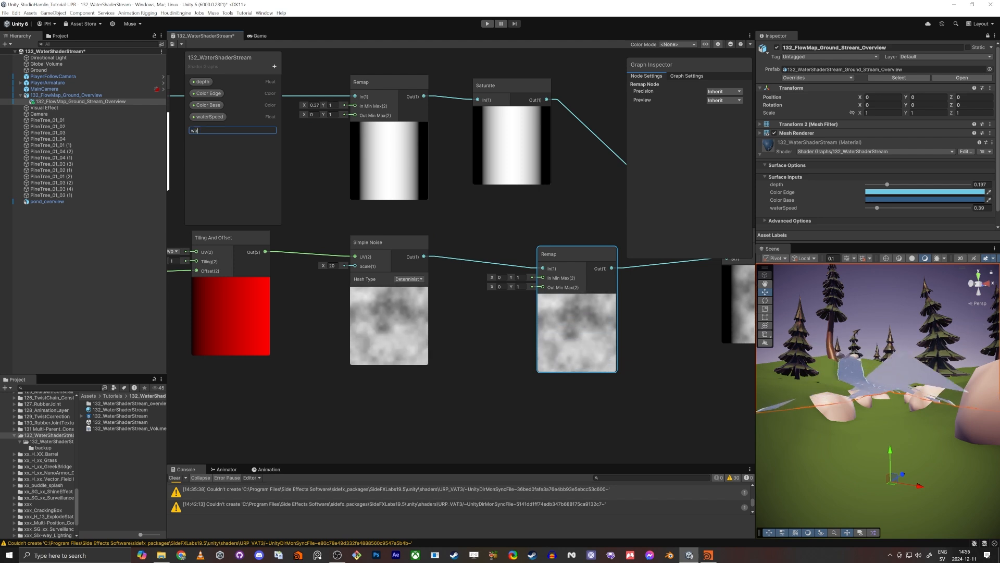
text(terAm)
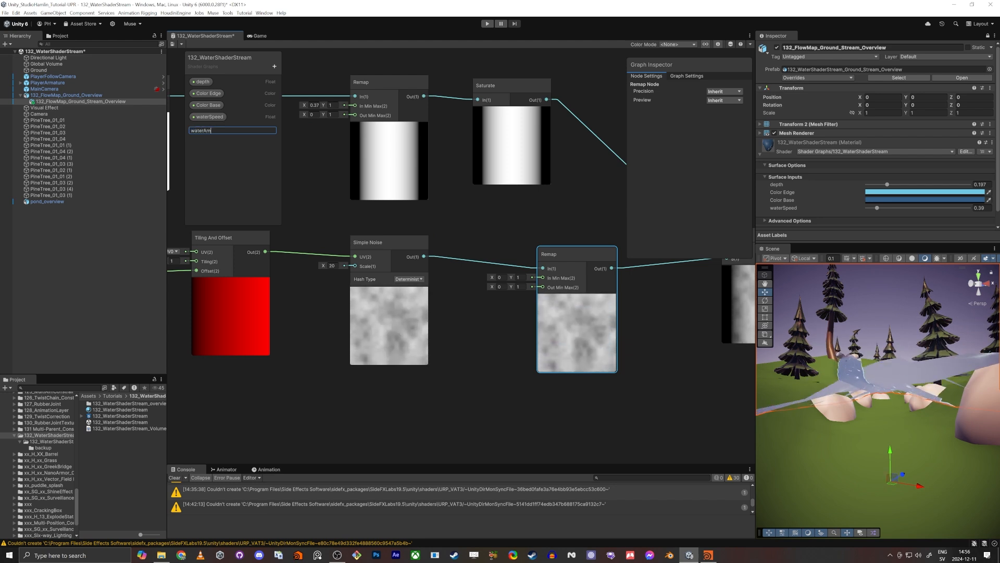
key(BackSpace)
text(veA)
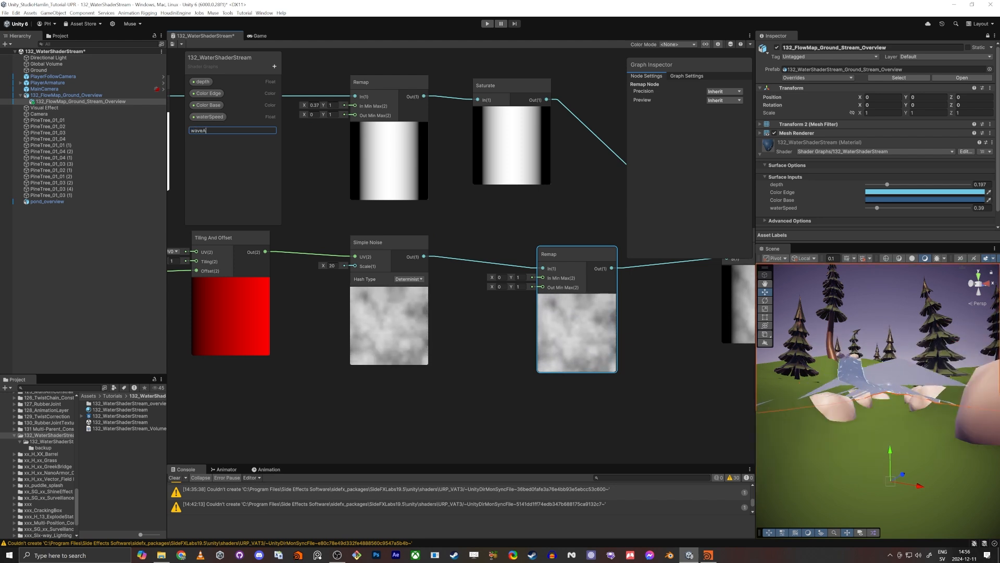
text(mp)
key(Return)
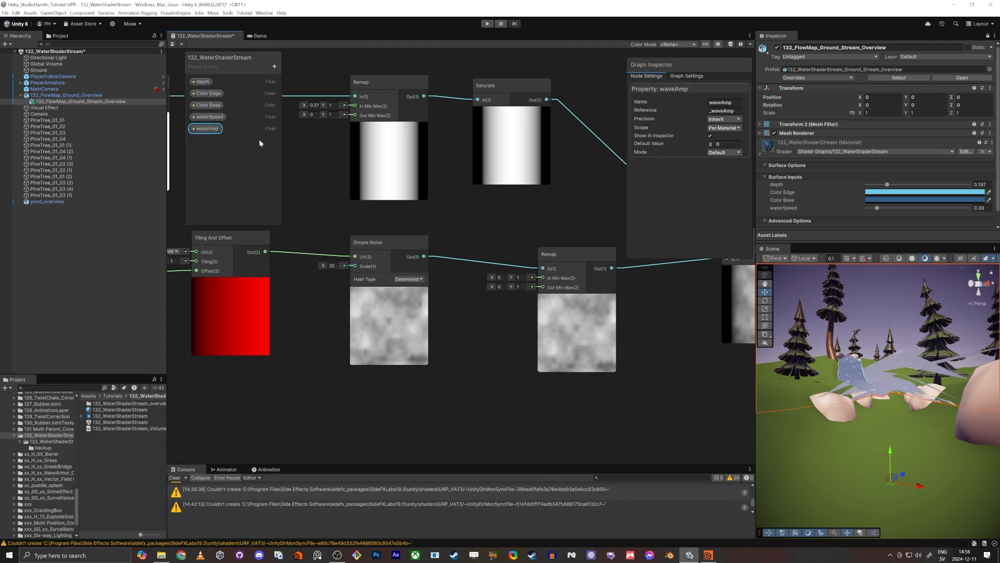
Set the waveAmp property to Slider mode with a default value of 0.2
click(722, 153)
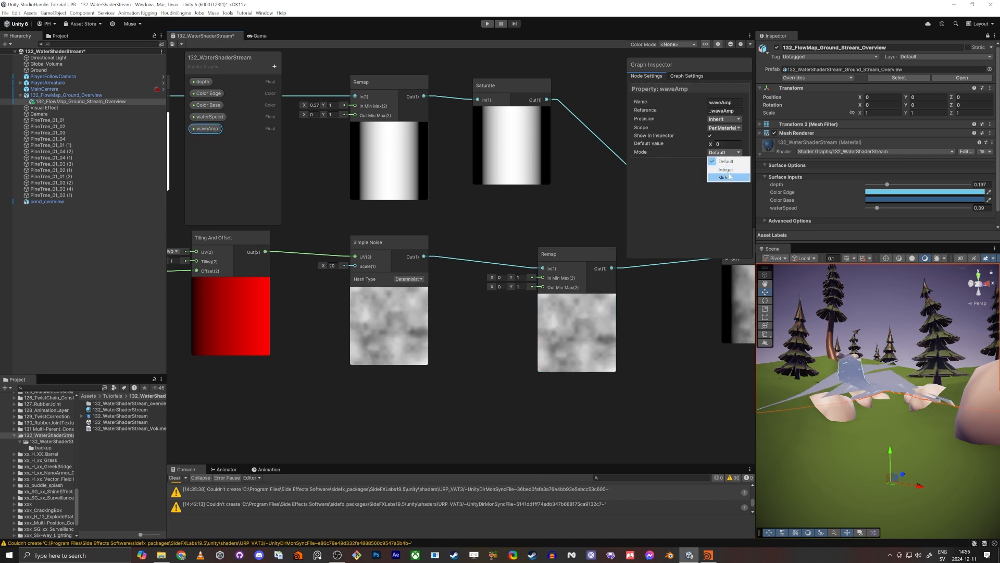
click(725, 177)
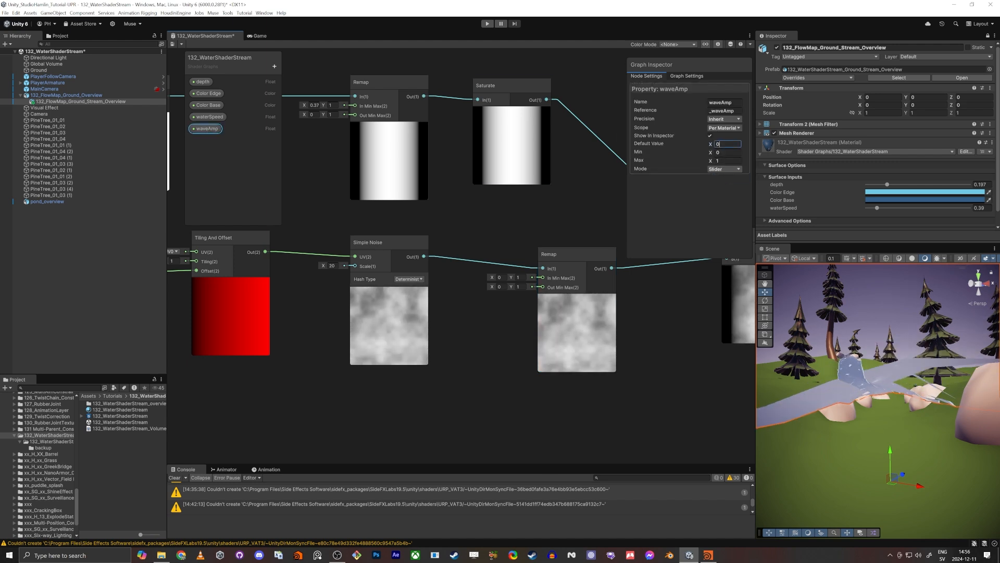
text(.2)
key(Tab)
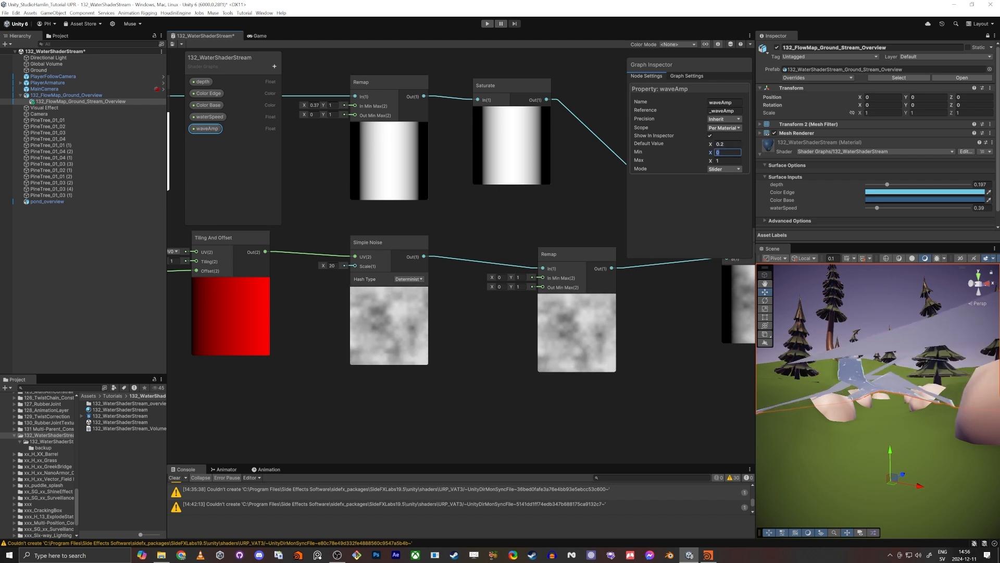
Place waveAmp in the graph and feed it through the Y of a new Vector 2 into the noise Remap's Out Min Max
drag(199, 130, 350, 415)
middle_drag(487, 353, 486, 314)
key(space)
text(vec)
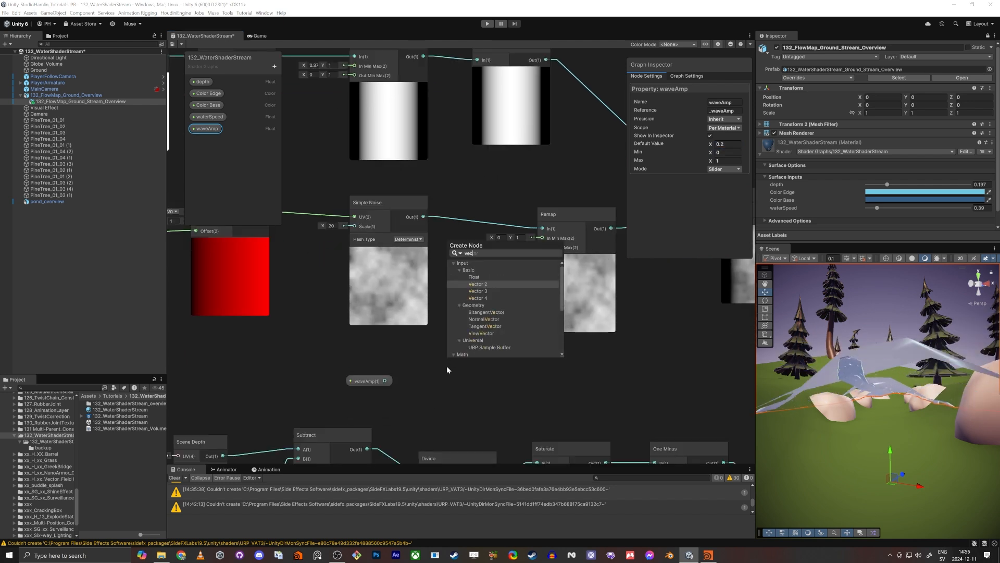
key(Return)
drag(492, 399, 544, 247)
mouse_move(476, 384)
mouse_down()
mouse_move(484, 355)
mouse_move(462, 380)
mouse_up()
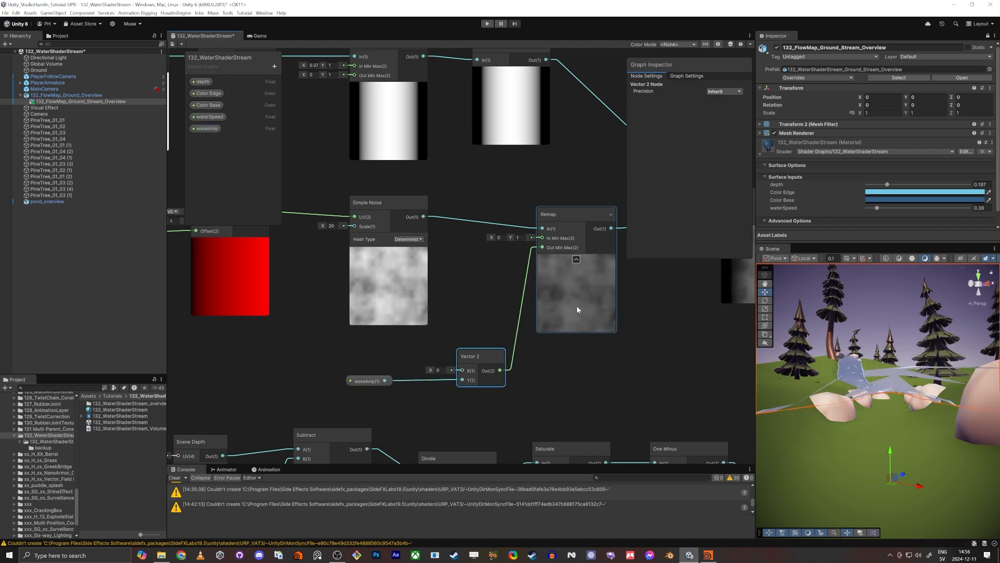
Add a collapsed Negate node from waveAmp into the Vector 2's X, and arrange both nodes beside the Vector 2
middle_drag(501, 304, 473, 349)
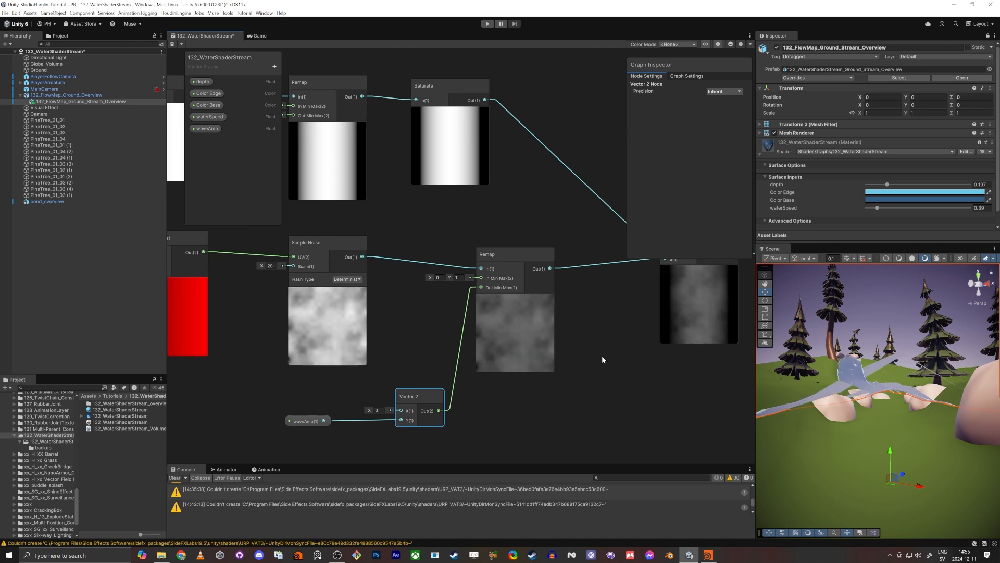
middle_drag(601, 360, 611, 328)
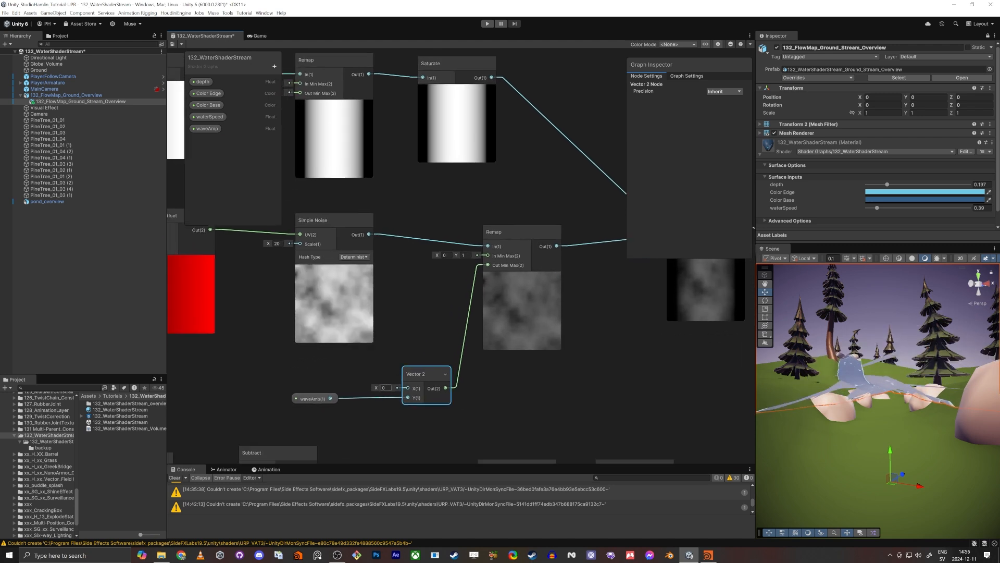
drag(314, 402, 311, 421)
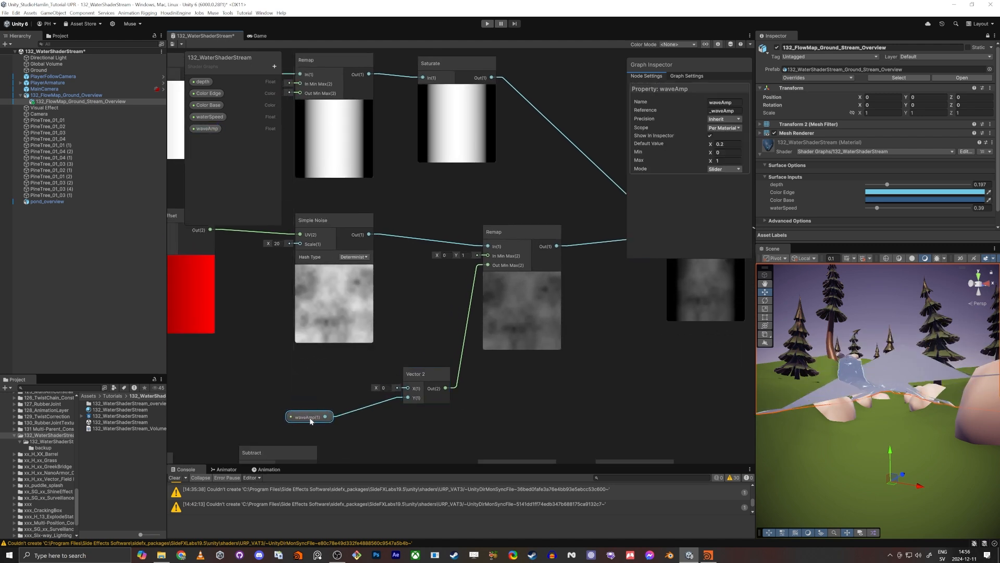
middle_drag(313, 390, 342, 360)
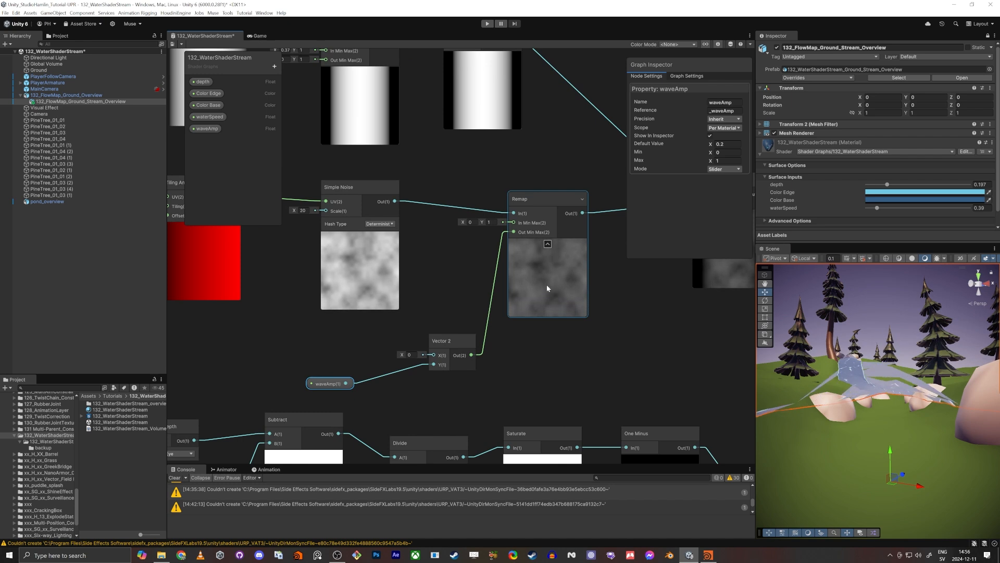
drag(345, 384, 338, 351)
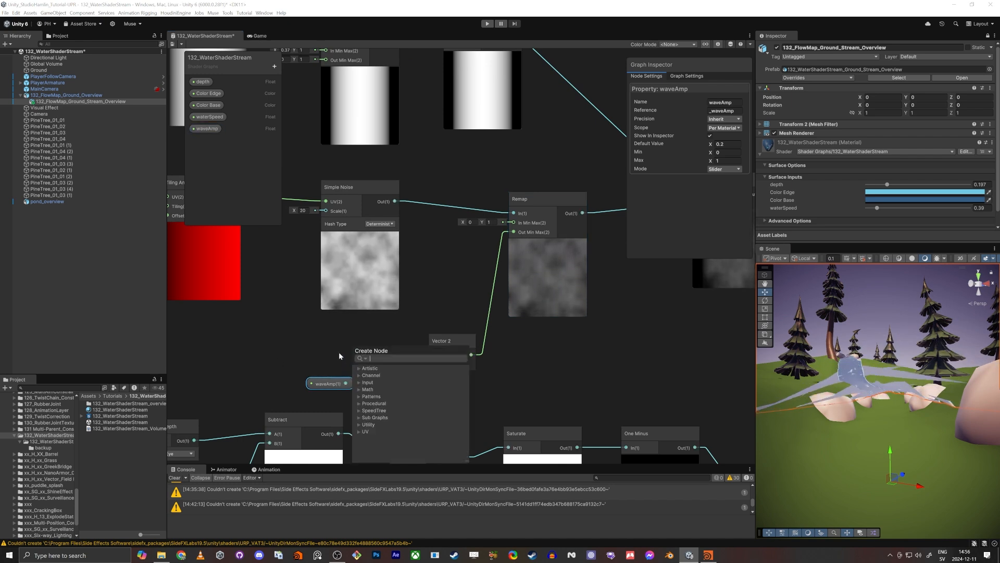
text(negate)
key(Return)
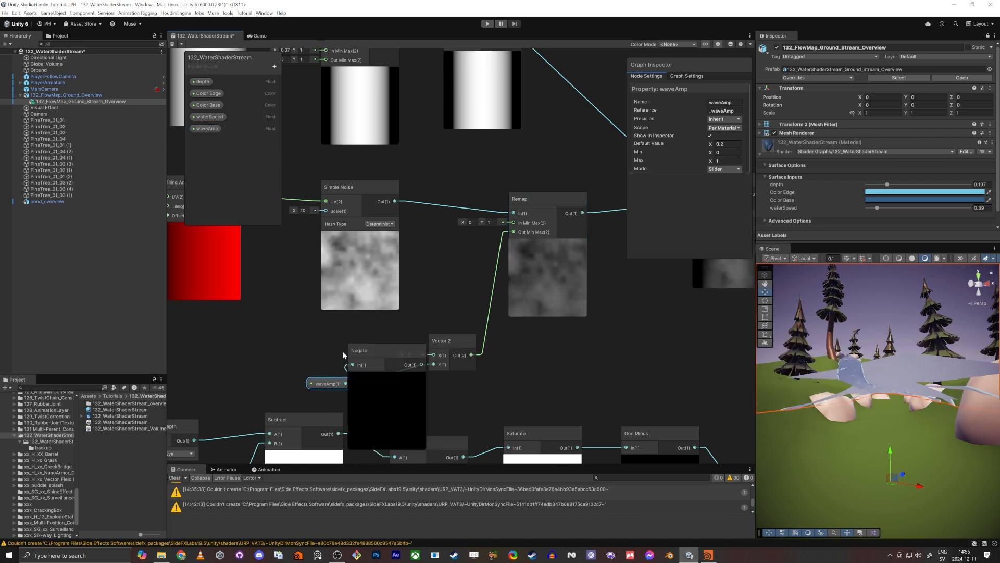
click(388, 378)
drag(377, 358, 433, 354)
drag(321, 387, 299, 383)
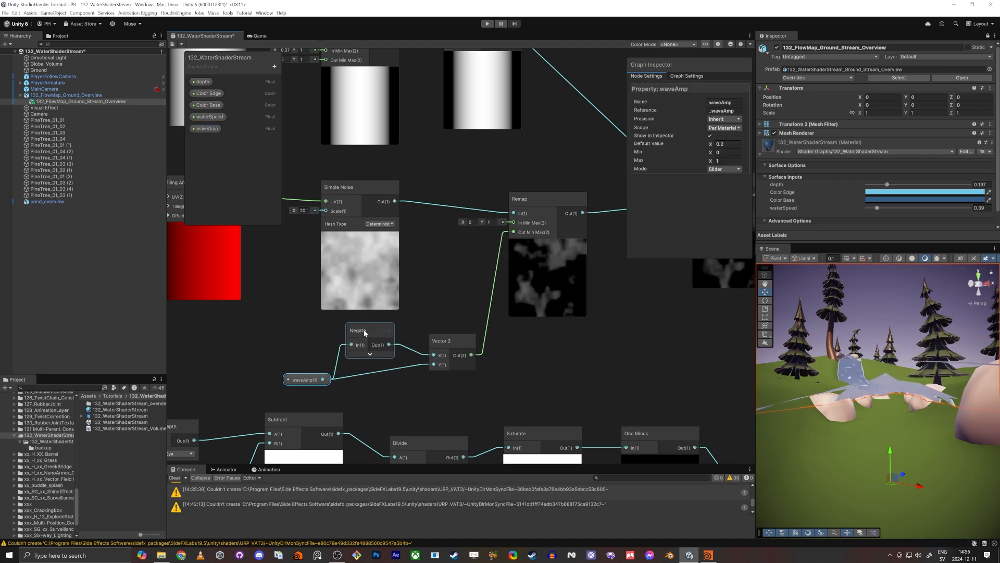
drag(365, 329, 376, 335)
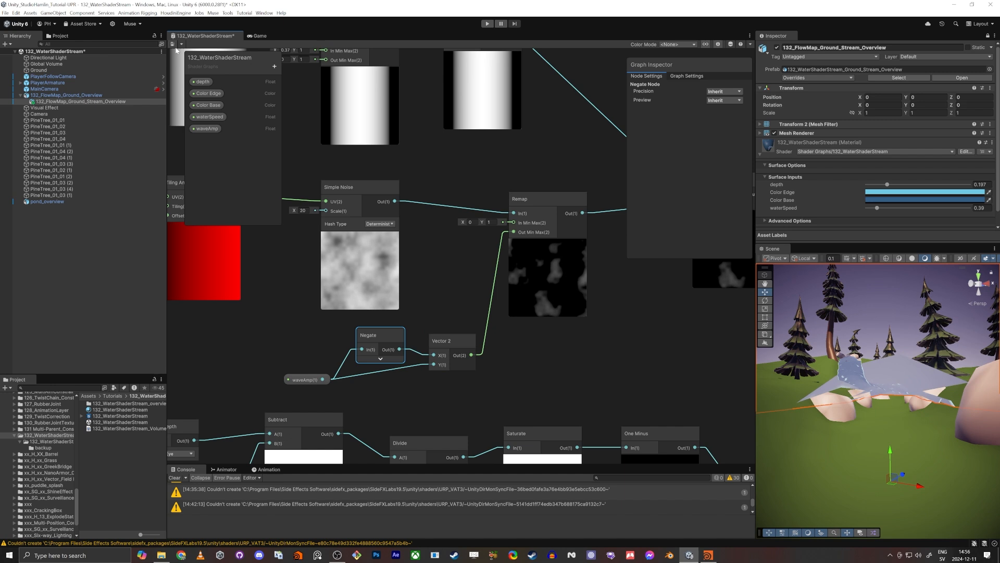
Save the graph, view the stream from above and adjust its material to depth 0.196, waterSpeed 1.28 and waveAmp 0.178
key(ctrl+s)
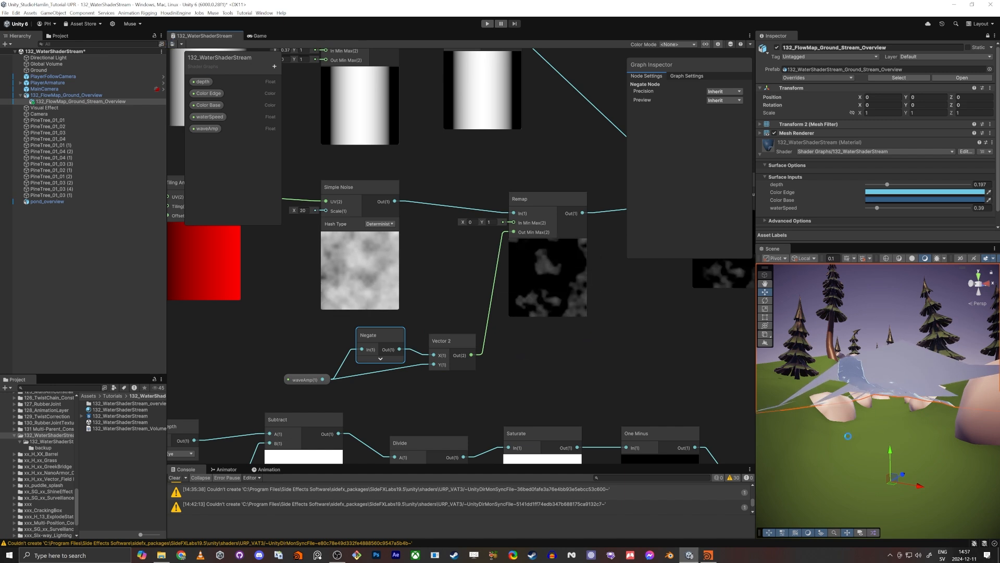
right_drag(839, 445, 846, 448)
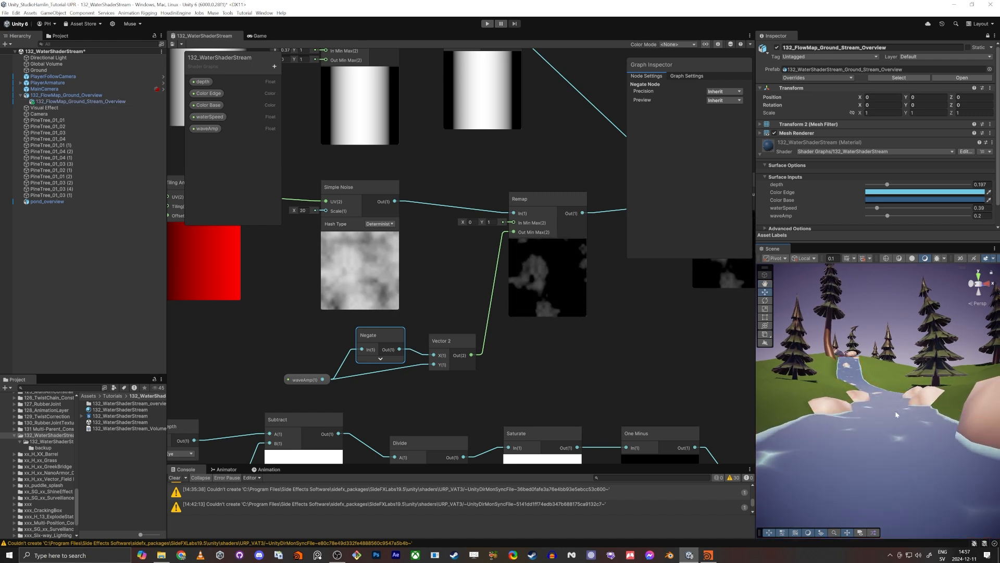
middle_drag(685, 378, 630, 370)
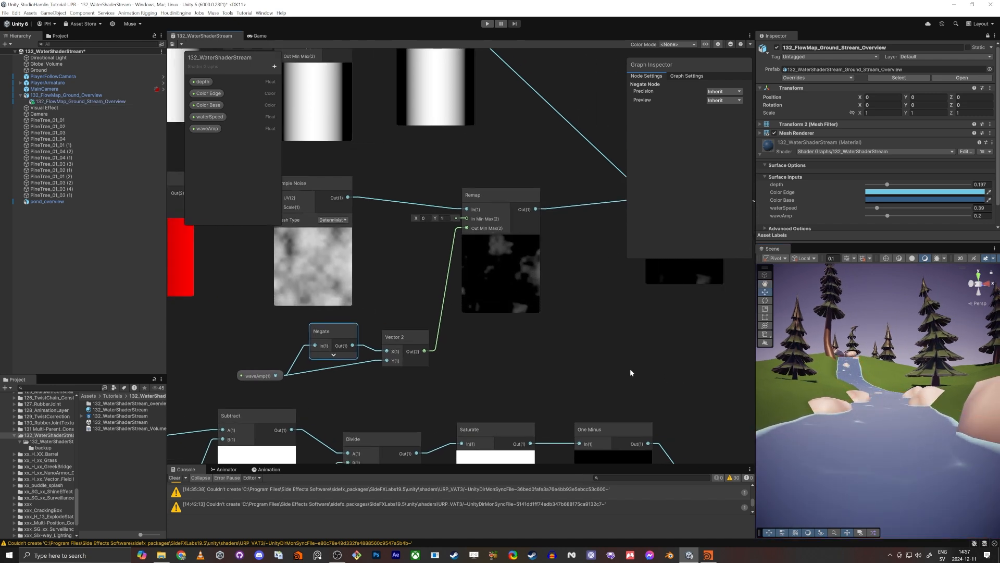
right_drag(862, 450, 866, 462)
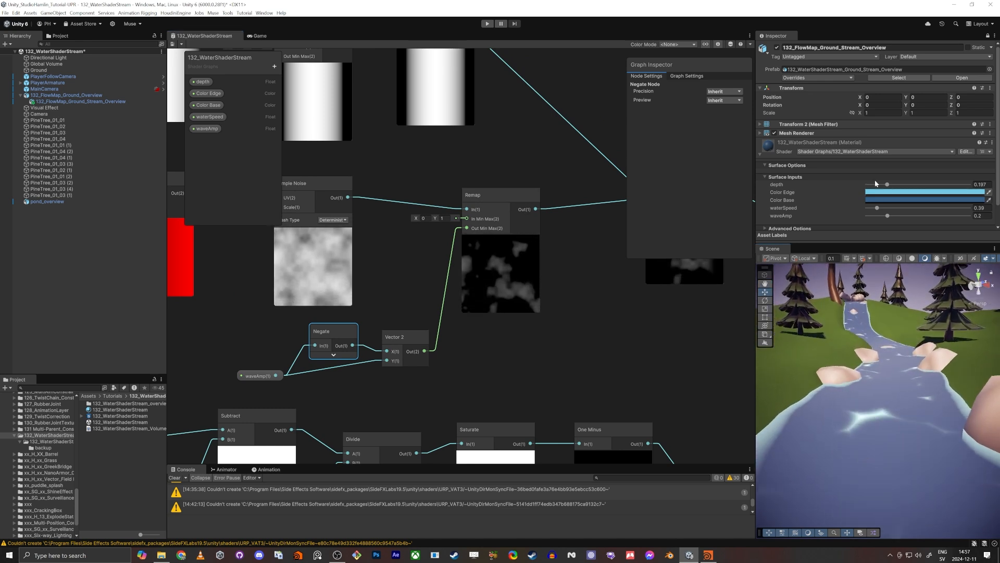
drag(888, 185, 885, 222)
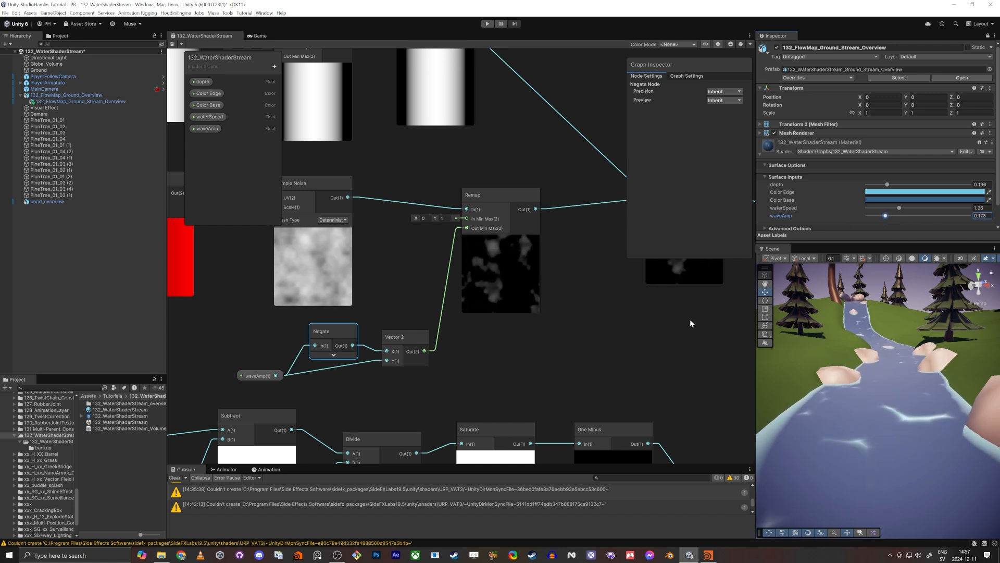
Maximize the graph, shift the depth chain from Scene Depth through One Minus away from Maximum, and group it as "mask"
scroll(536, 356, down, 5)
scroll(470, 255, up, 5)
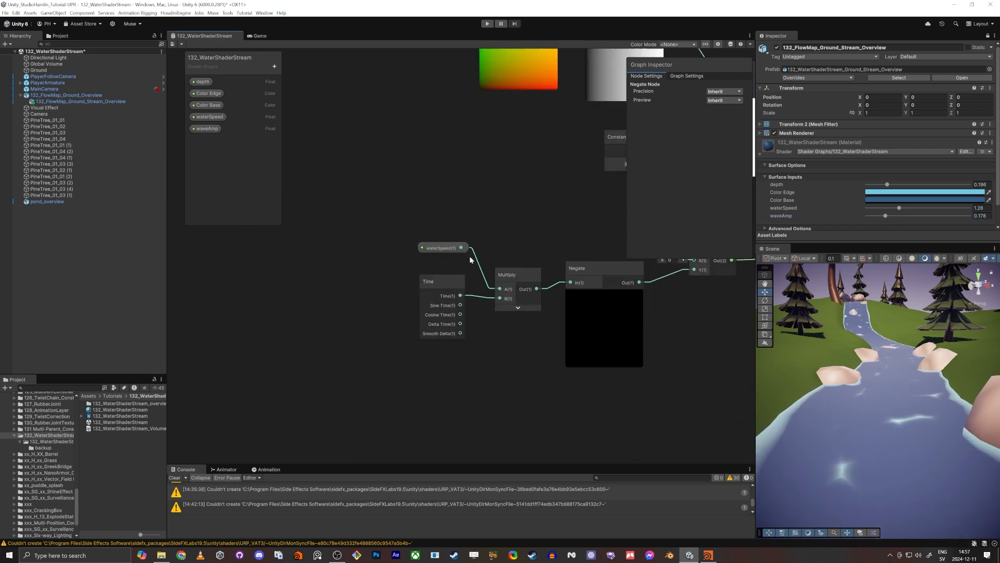
scroll(435, 281, down, 3)
key(shift+space)
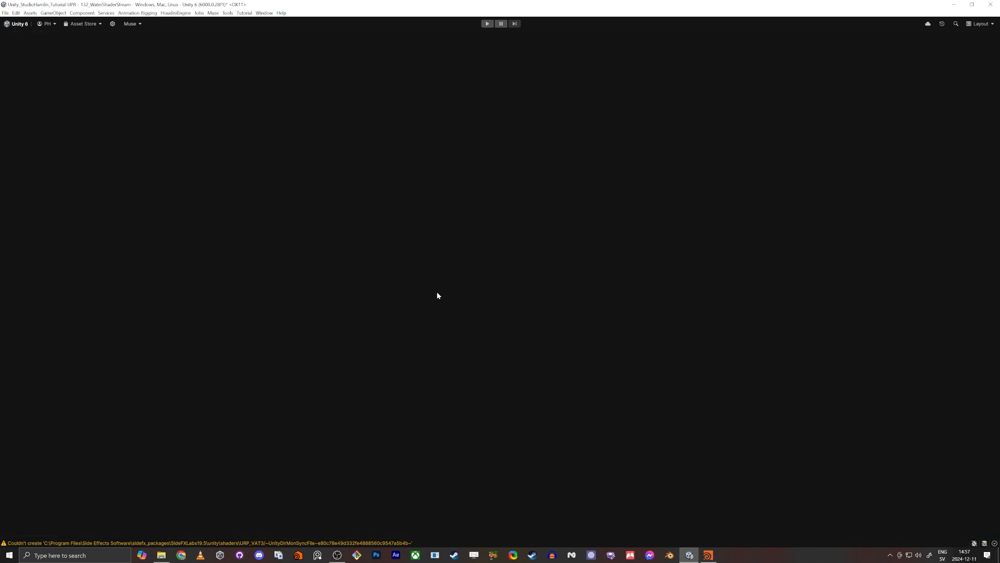
middle_drag(358, 336, 310, 275)
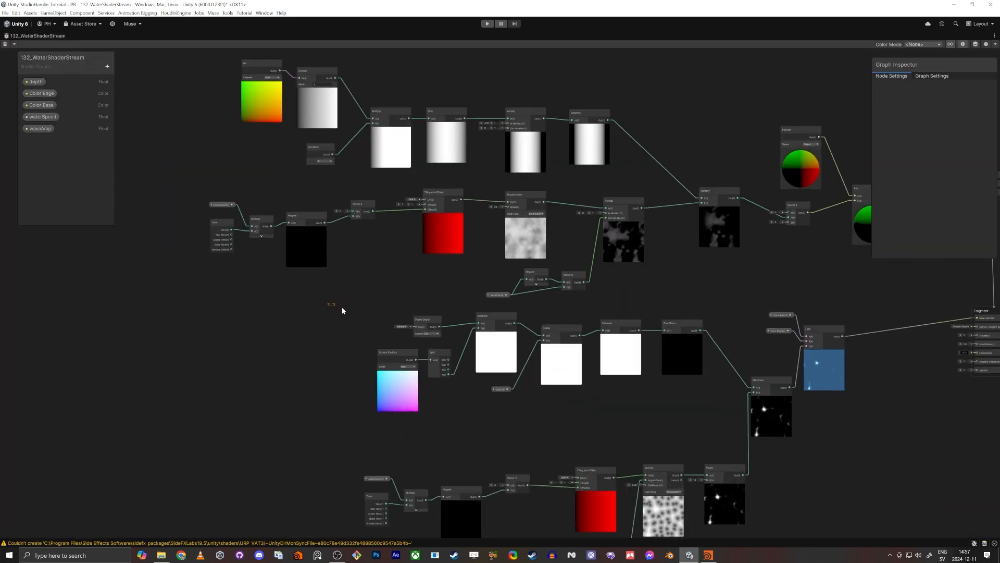
drag(328, 303, 704, 402)
drag(687, 347, 674, 363)
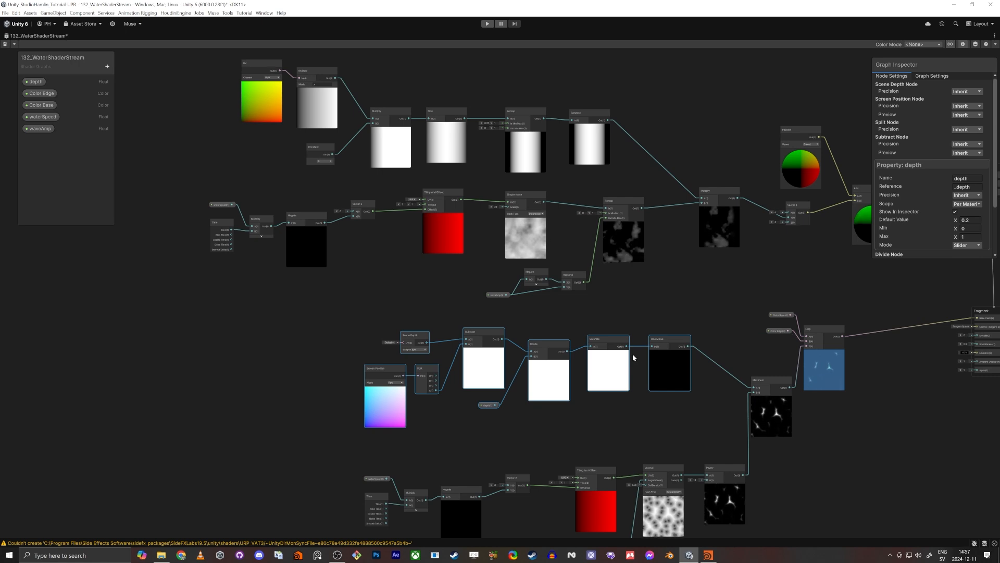
key(ctrl+g)
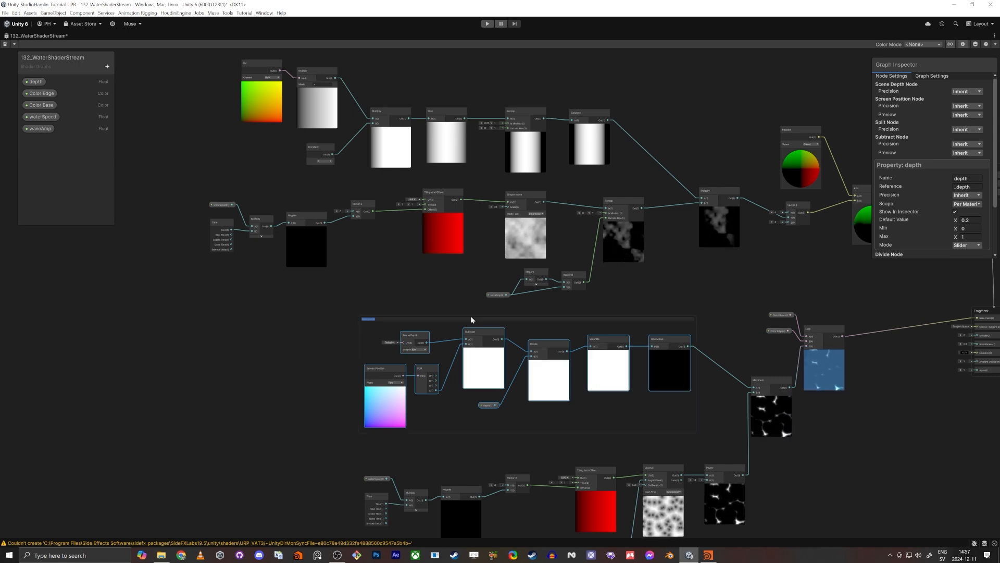
text(mask)
key(Return)
Group the flowing Voronoi chain, from waterSpeed and Time through Power, under the name "texture"
scroll(554, 394, up, 4)
middle_drag(520, 416, 528, 322)
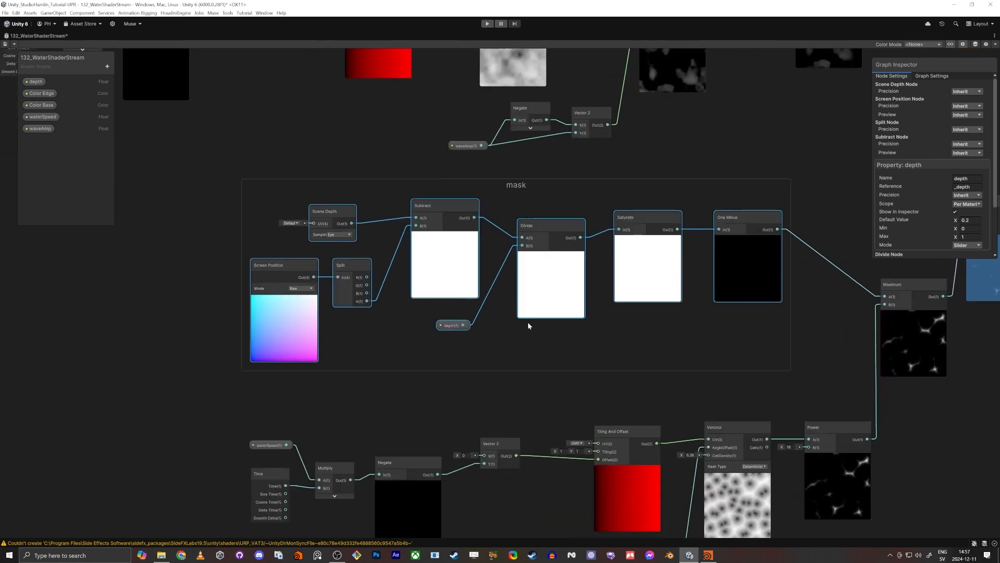
middle_drag(496, 393, 496, 335)
drag(199, 333, 879, 540)
key(ctrl+g)
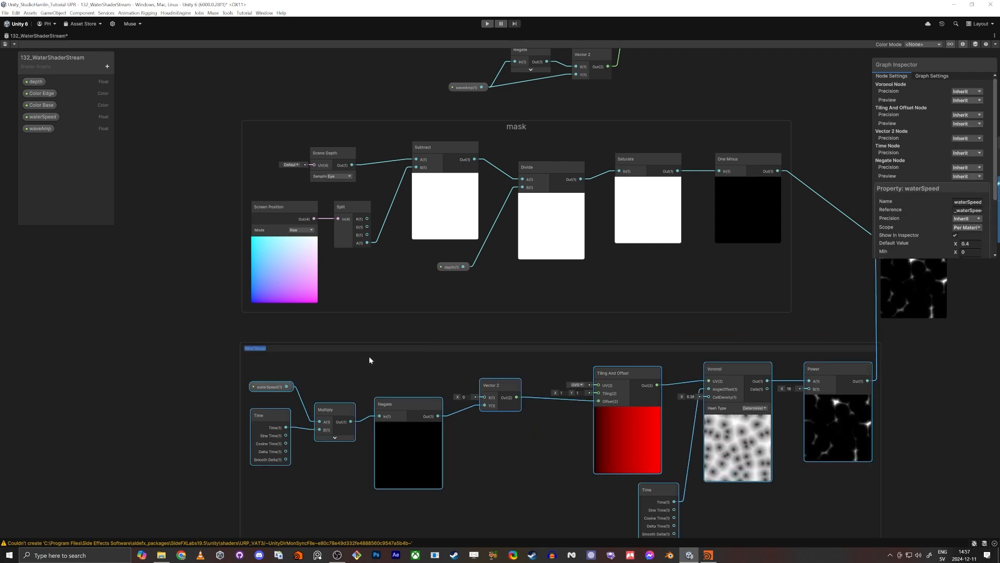
text(texture)
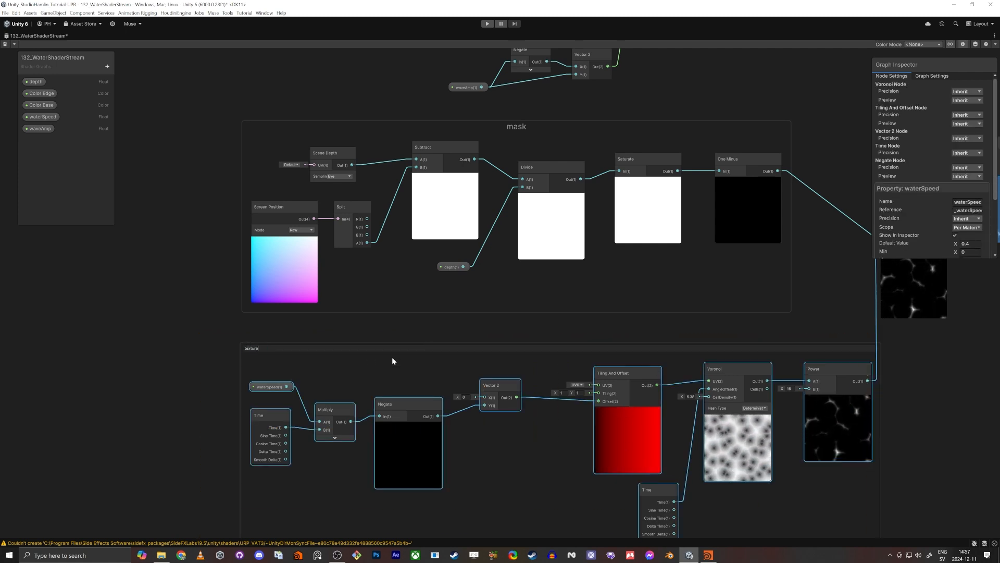
key(Return)
Shift the texture group slightly away from the mask group and raise the Maximum node level with One Minus
middle_drag(460, 363, 410, 211)
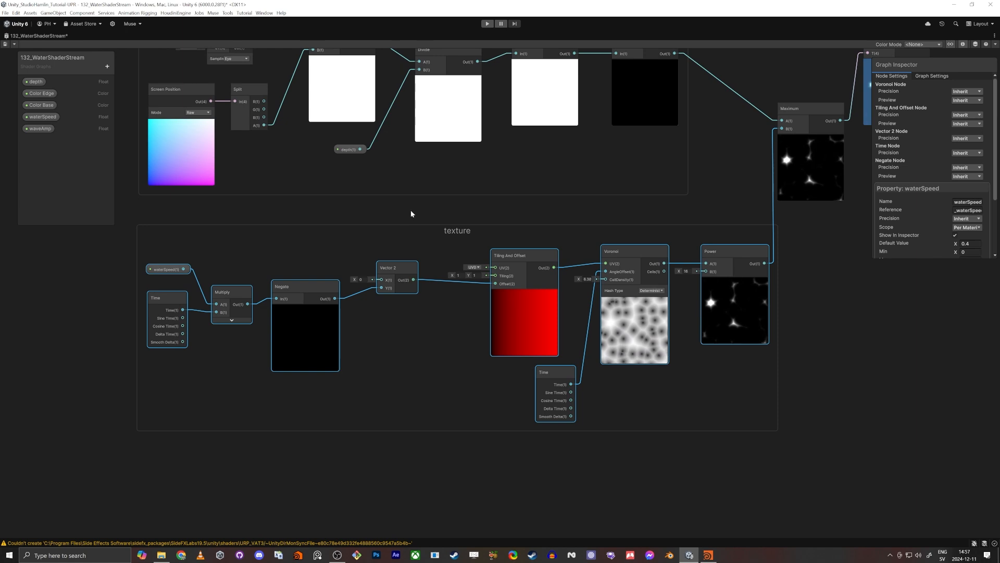
drag(426, 229, 396, 239)
scroll(388, 271, down, 3)
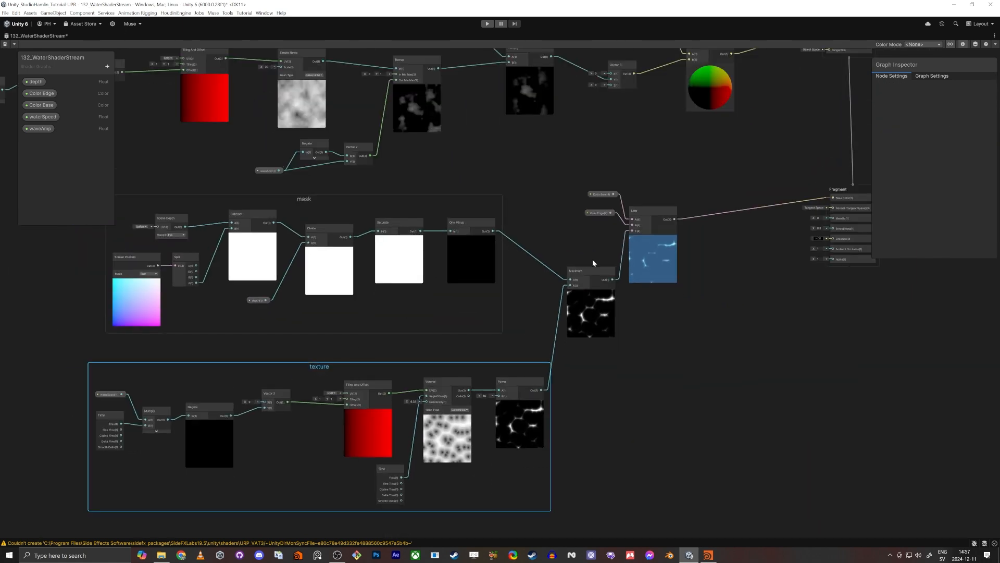
drag(590, 271, 583, 228)
middle_drag(629, 172, 580, 252)
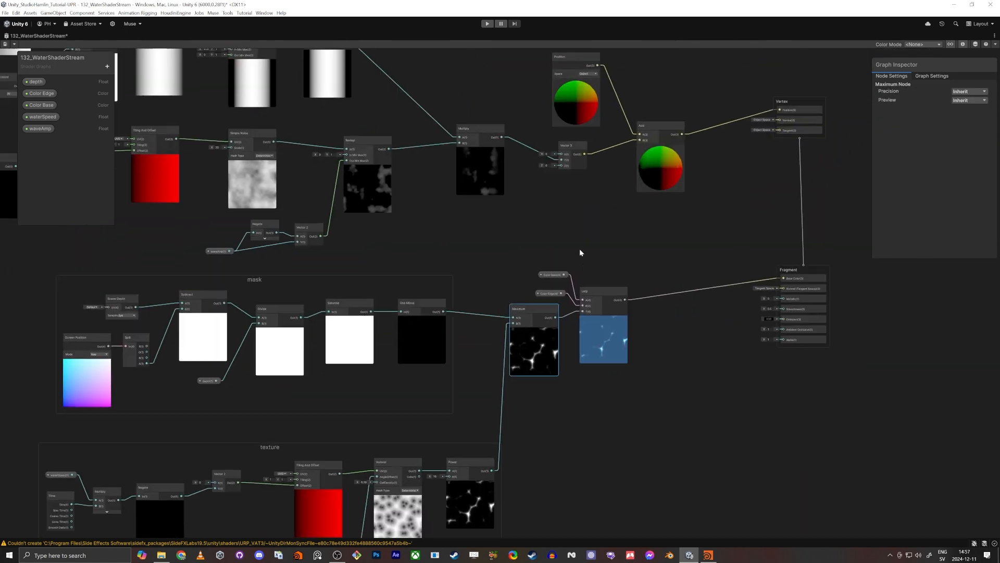
Raise the Add node slightly to bring it closer in line with the Vertex block's Position input
scroll(540, 319, up, 3)
scroll(660, 277, down, 3)
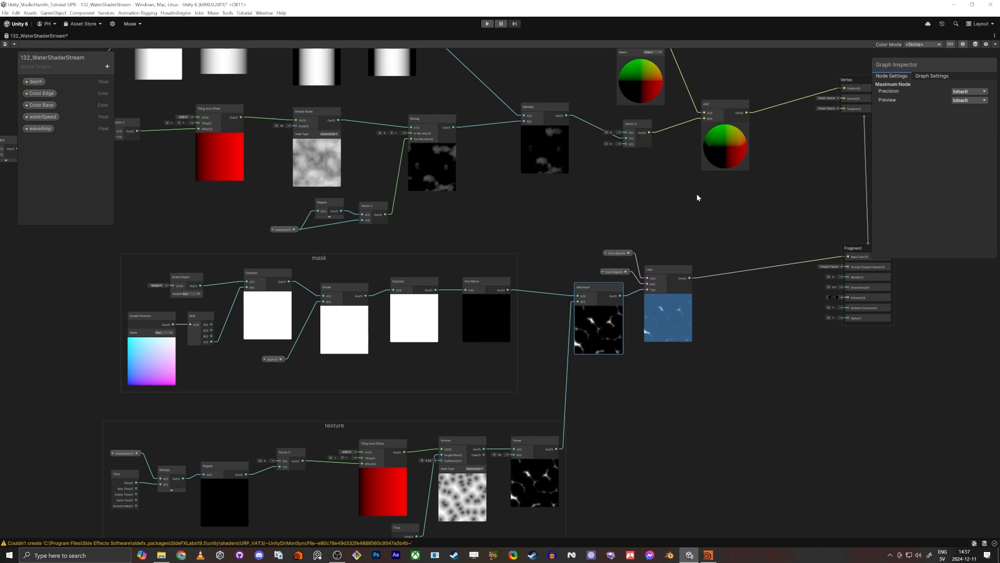
middle_drag(697, 198, 674, 283)
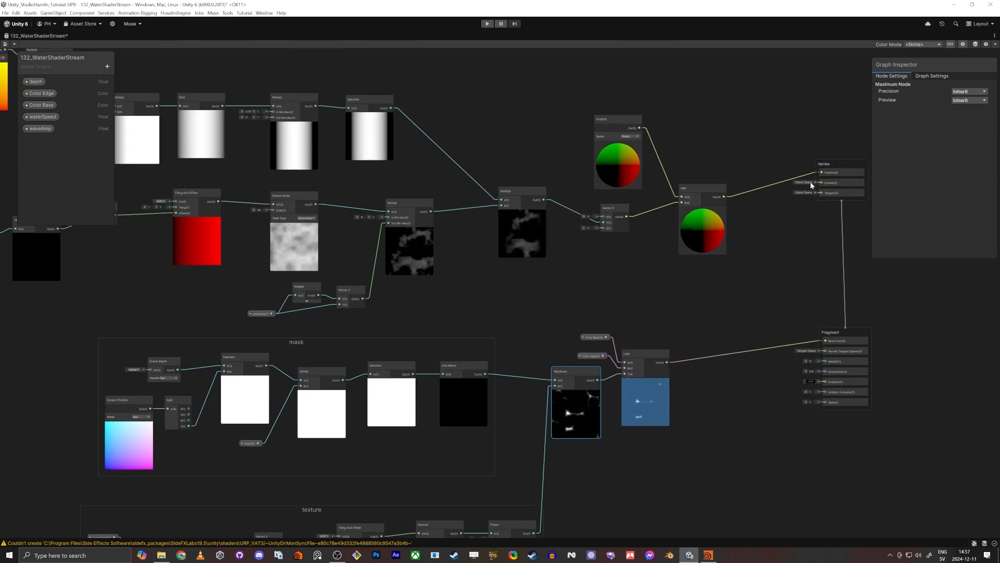
drag(713, 196, 719, 179)
Raise the Multiply, Sine, Remap and Saturate nodes level with Swizzle, and group the UV-to-Saturate chain as "mask"
middle_drag(615, 295, 753, 362)
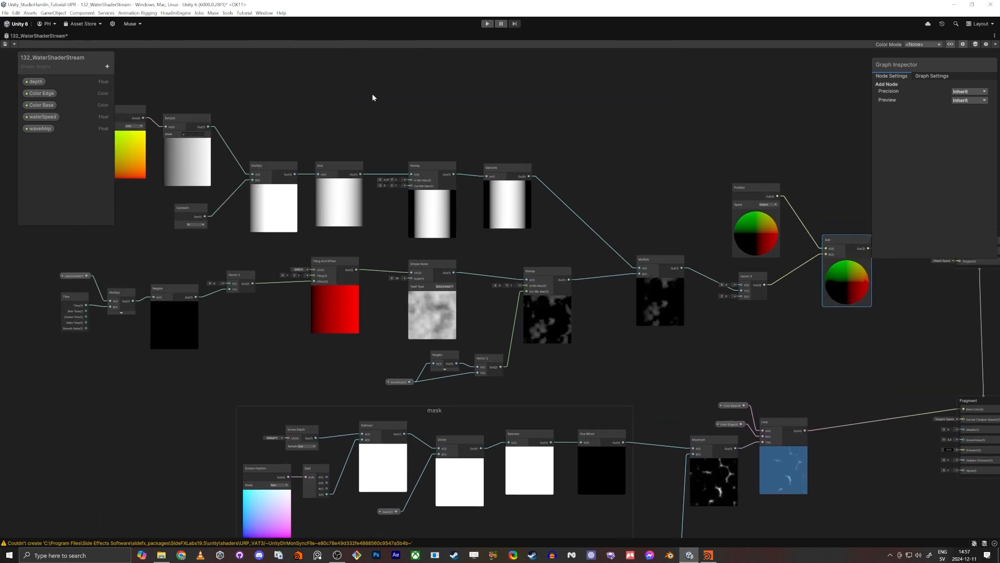
middle_drag(278, 146, 454, 271)
drag(686, 337, 686, 337)
drag(686, 336, 695, 277)
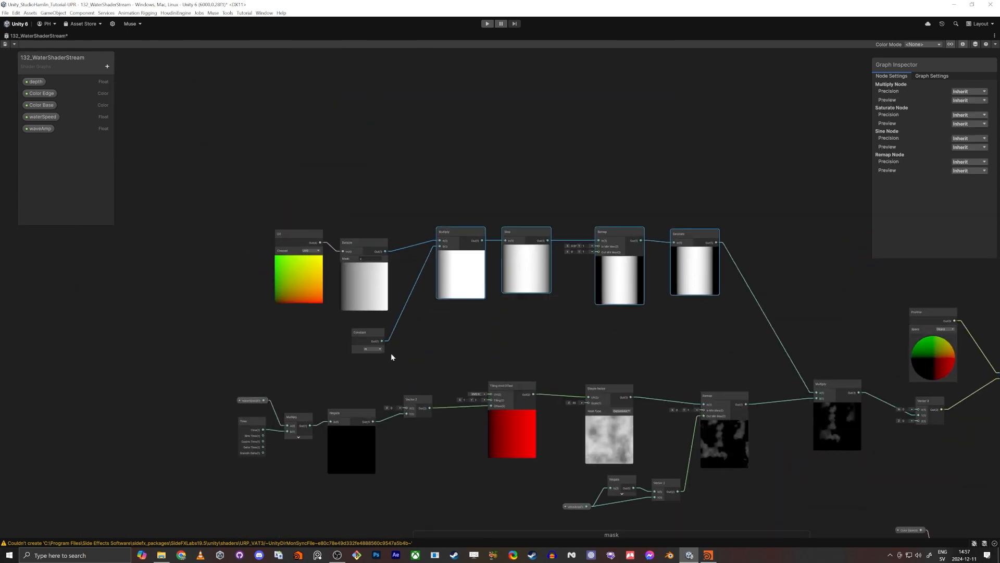
scroll(360, 301, up, 3)
drag(193, 154, 952, 382)
middle_drag(952, 381, 816, 440)
key(ctrl+g)
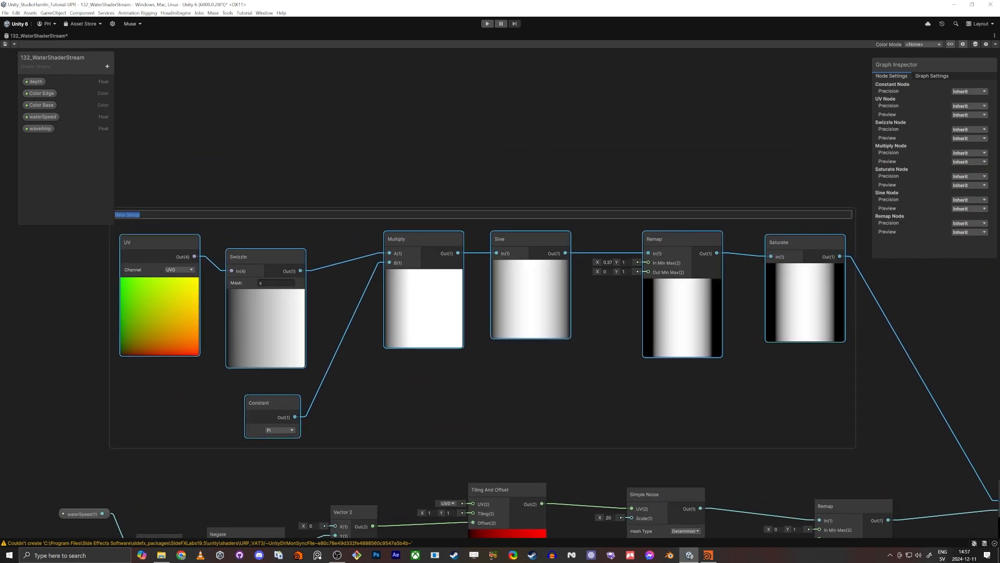
key(Return)
click(342, 158)
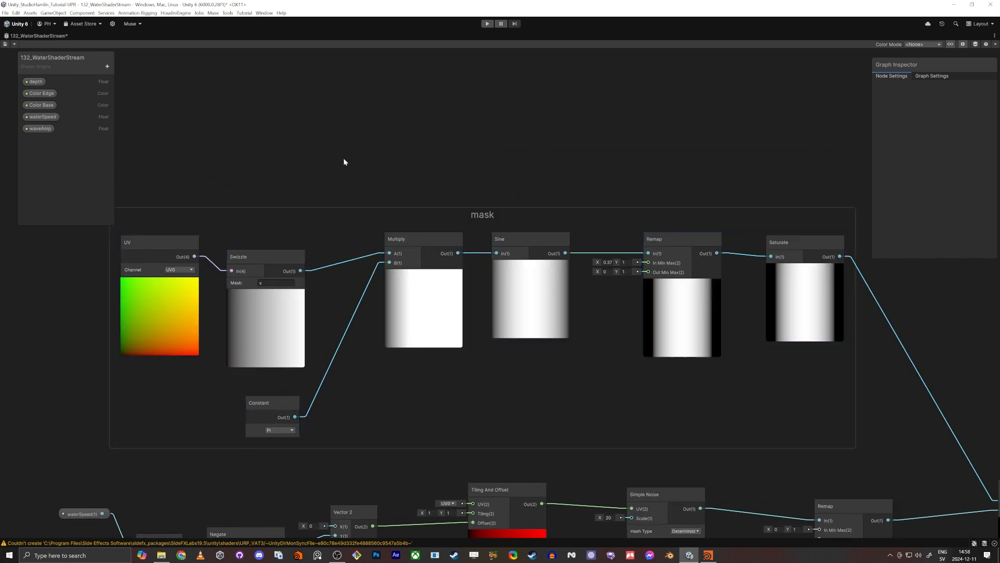
Group the Simple Noise chain, from waterSpeed and Time through Remap with the waveAmp nodes, as "Noise To waves"
middle_drag(452, 504, 431, 307)
scroll(431, 307, down, 4)
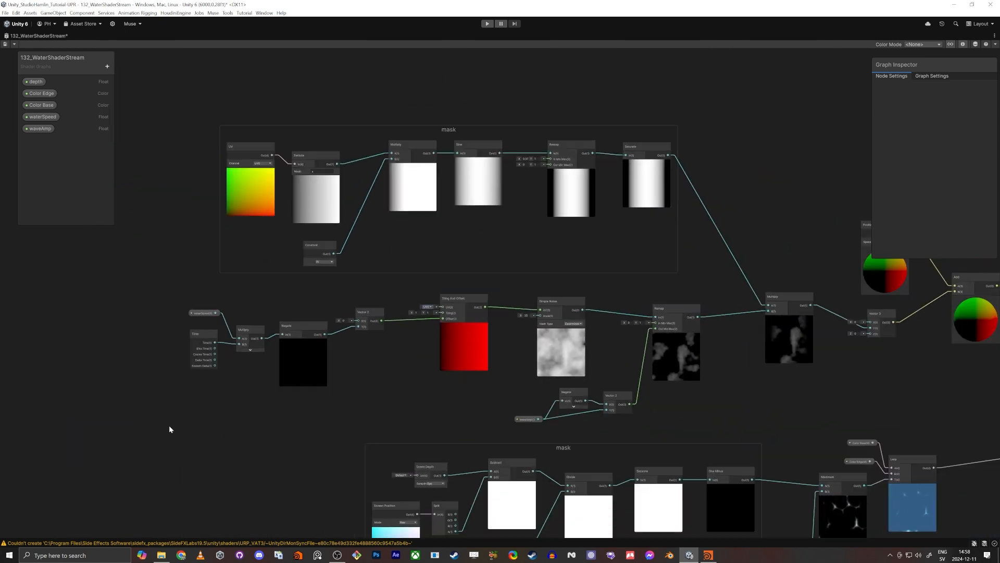
drag(722, 285, 721, 286)
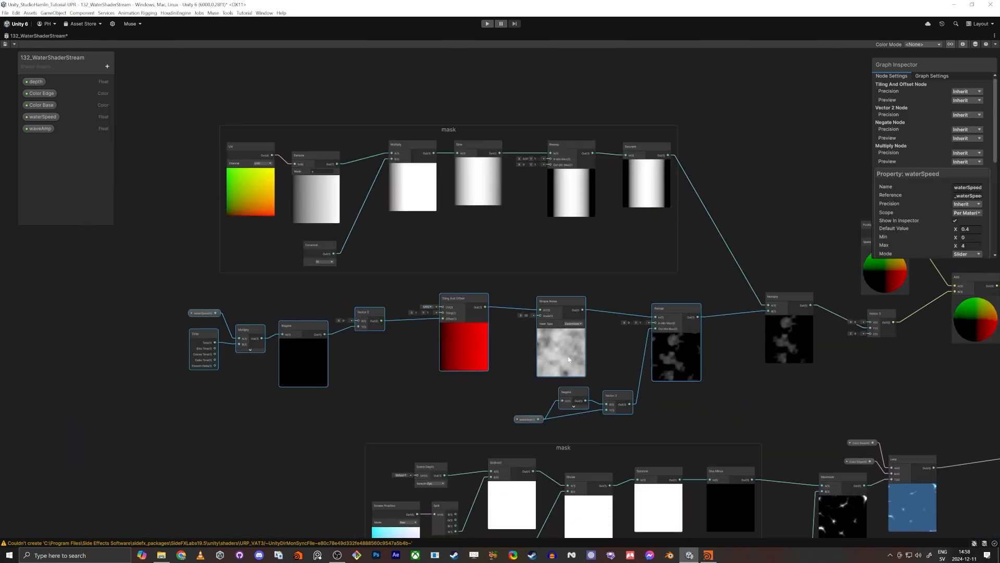
key(ctrl+g)
text(n)
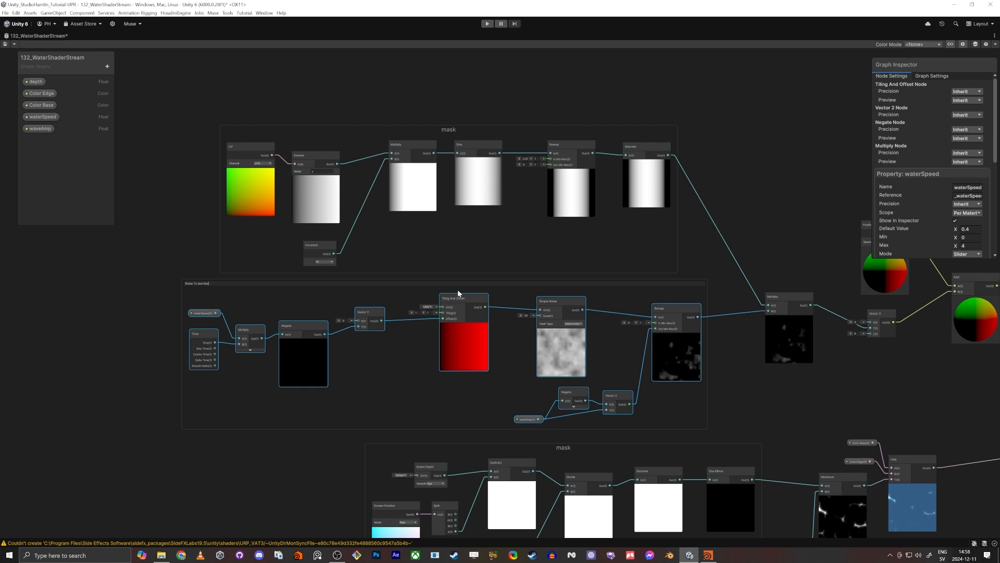
key(Return)
scroll(457, 290, up, 2)
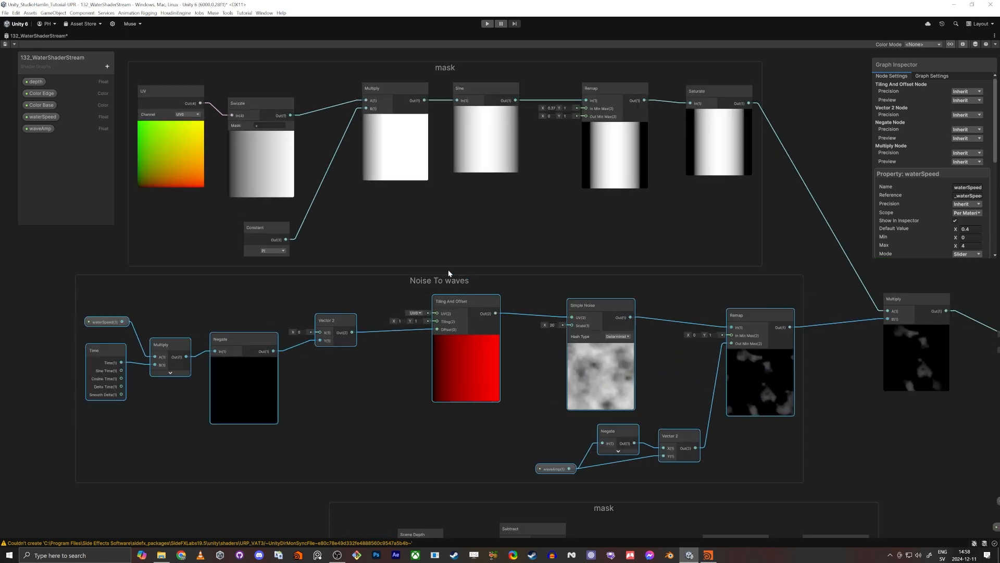
click(447, 270)
click(449, 285)
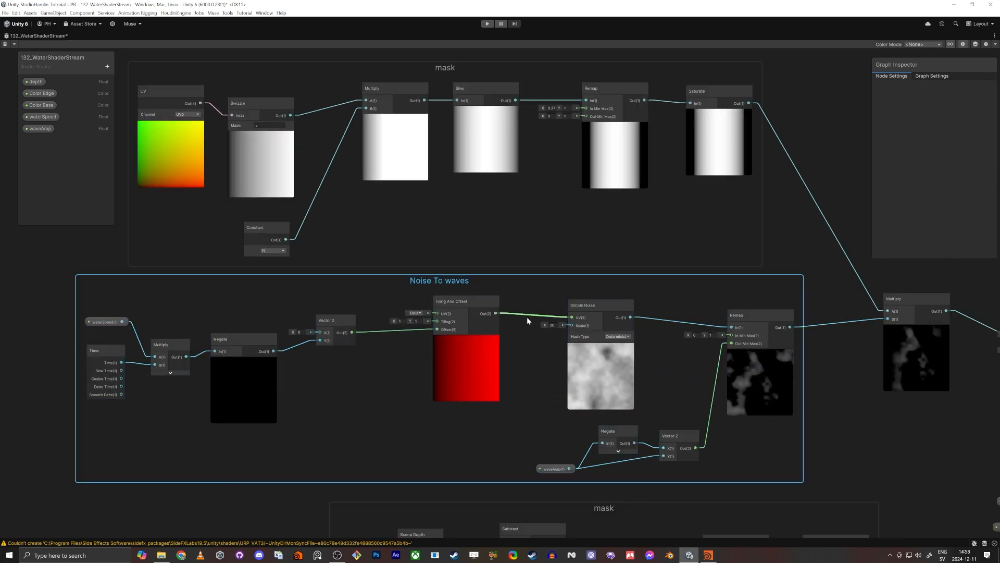
Save the shader graph changes and view the whole stream in the maximized Scene view
middle_drag(844, 443, 451, 423)
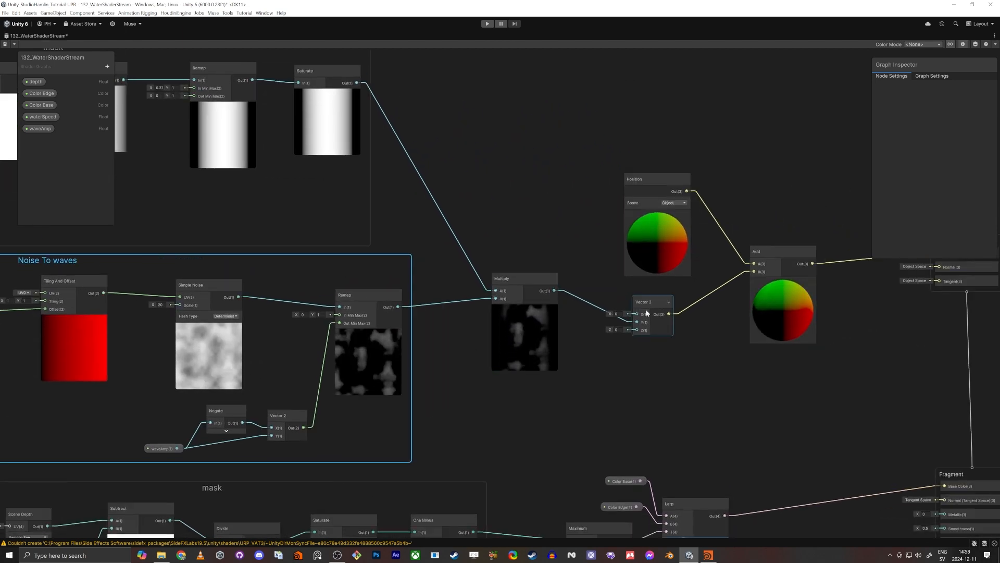
middle_drag(700, 327, 556, 364)
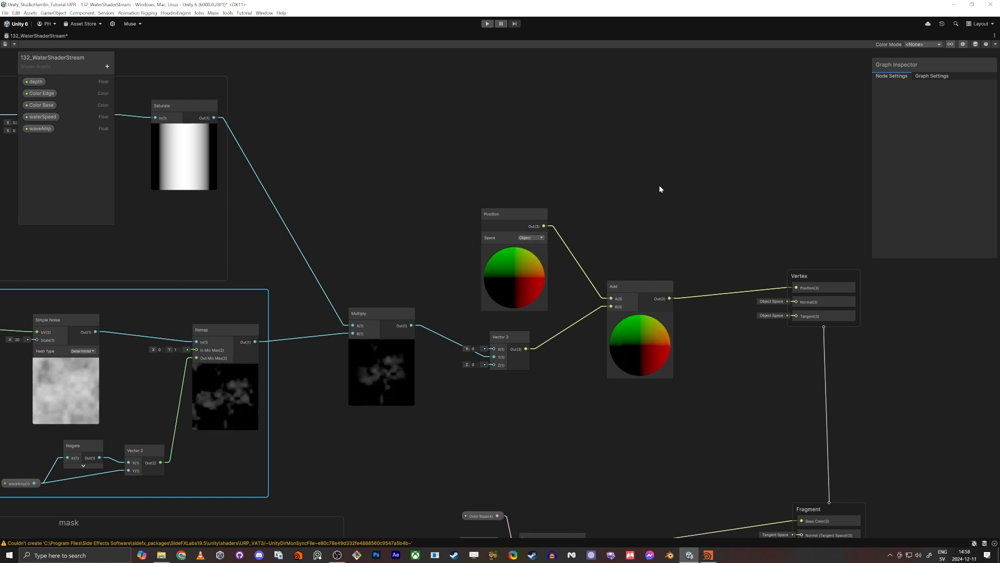
key(shift+space)
key(shift+space)
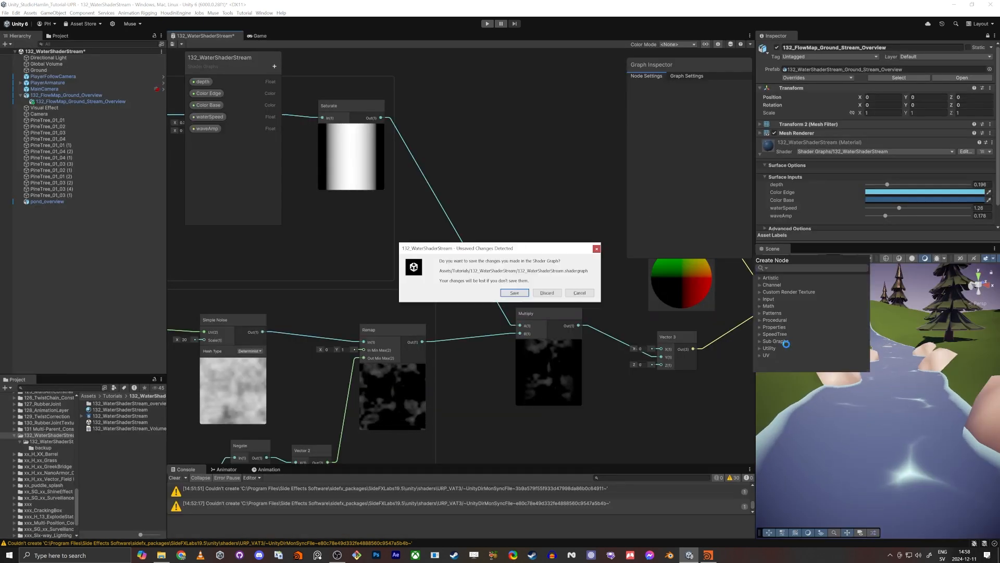
click(514, 294)
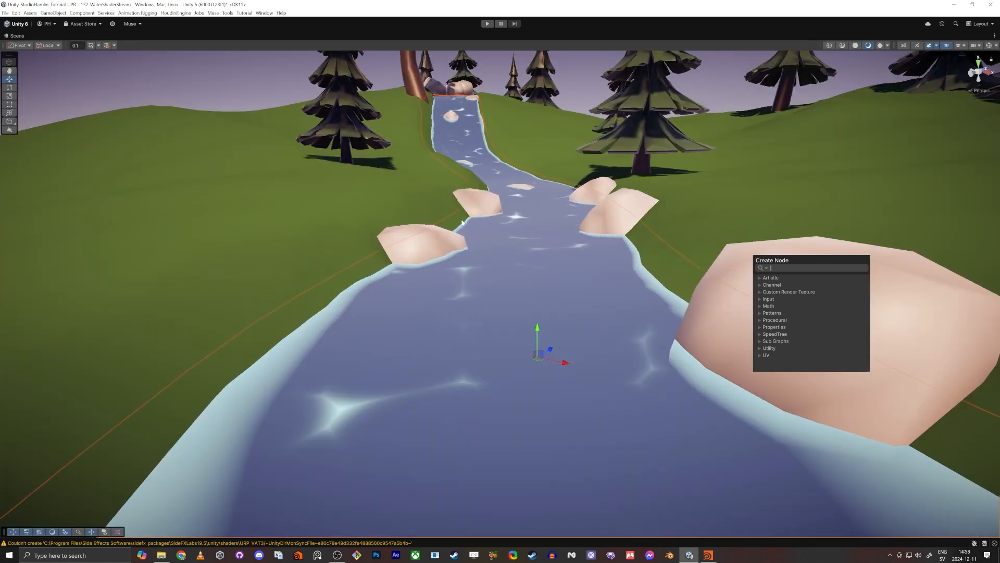
right_drag(459, 240, 440, 206)
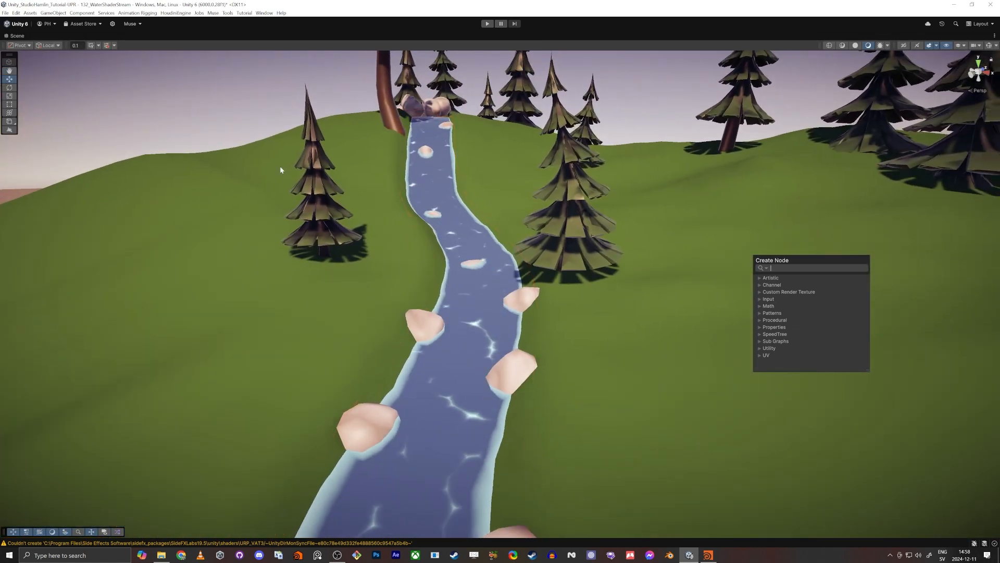
right_drag(443, 311, 500, 278)
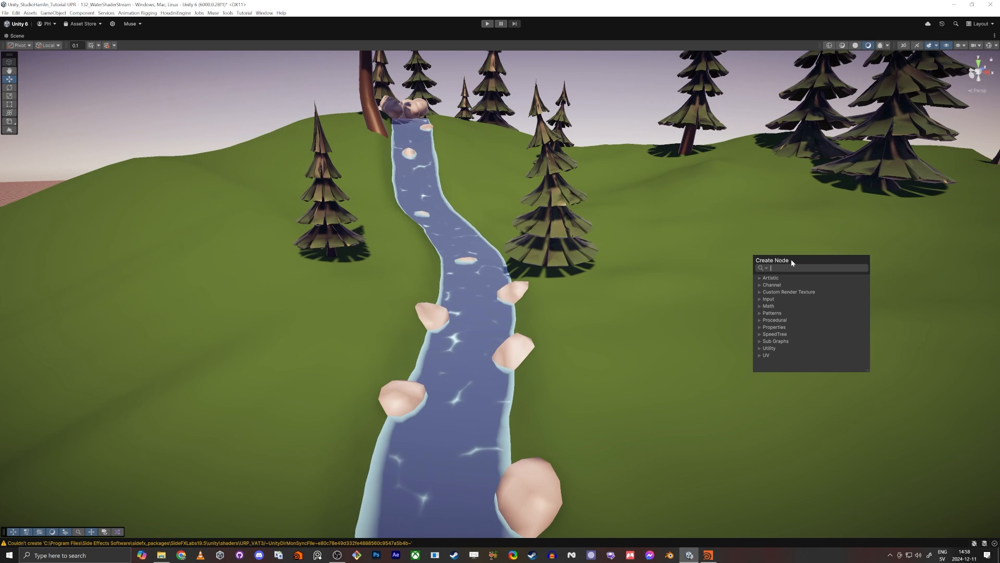
Clear the leftover Create Node window out of the Scene view
click(780, 196)
click(780, 196)
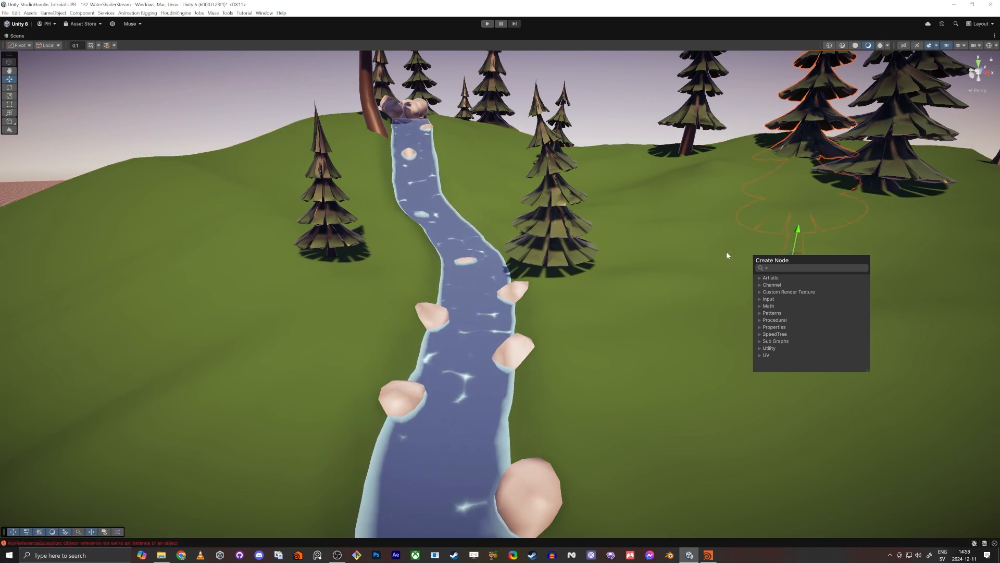
click(813, 240)
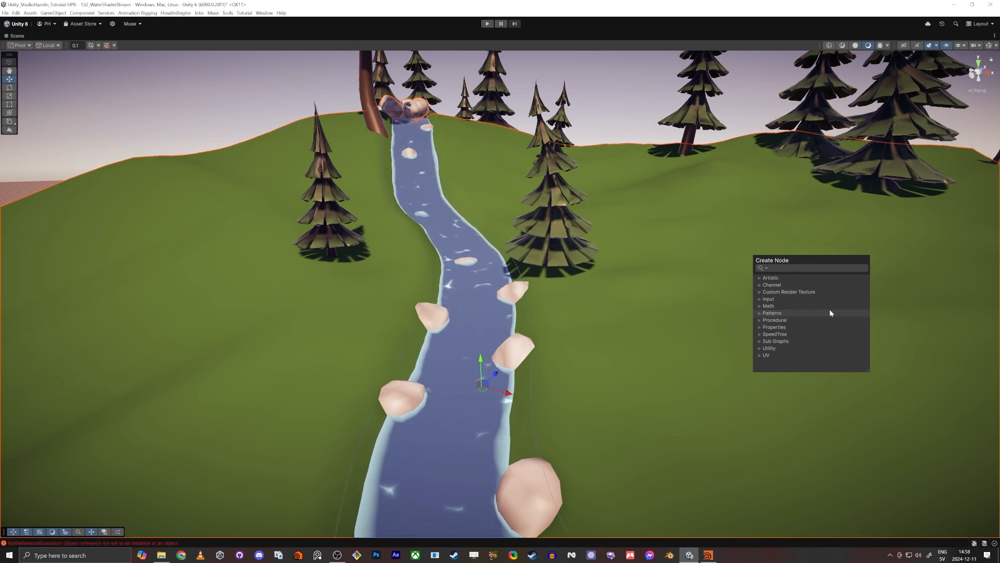
click(832, 313)
drag(813, 259, 999, 338)
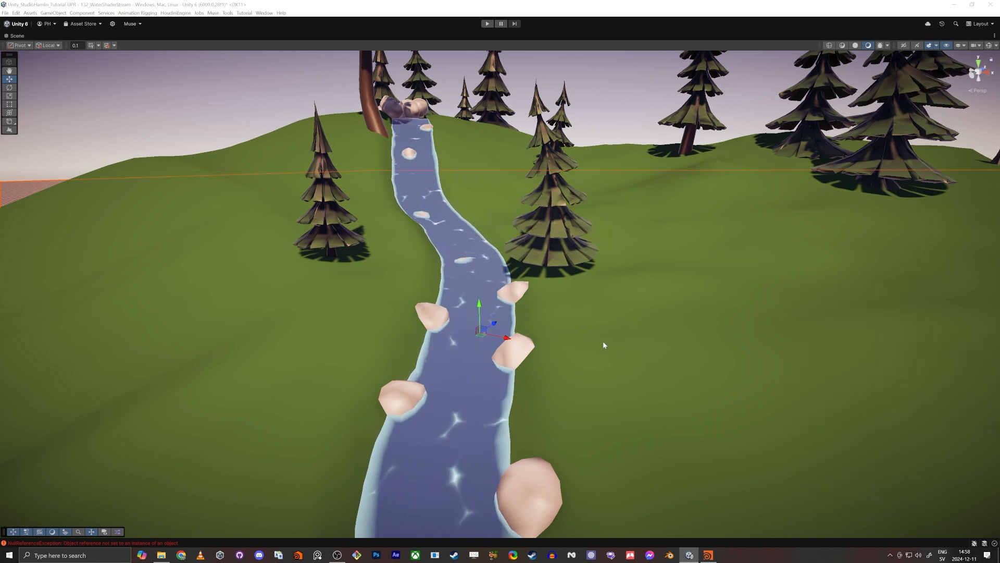
Deselect the ground object and view the stream flowing down the hill without selection outlines
right_drag(604, 346, 581, 326)
click(208, 101)
right_drag(206, 118, 224, 139)
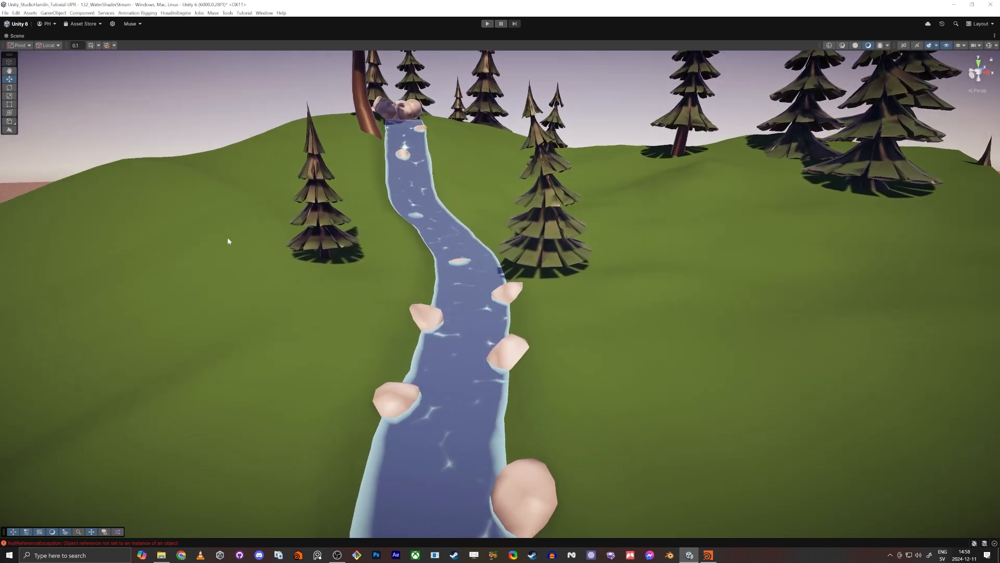